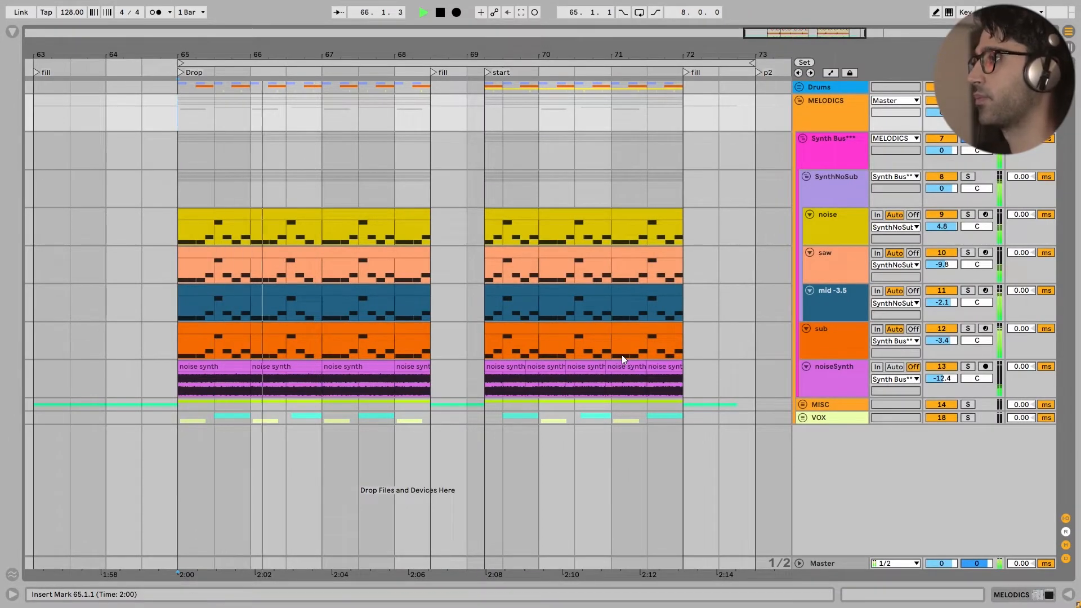
# Step: Stop playback, solo the sub track and audition it from the start of the drop at bar 65
pyautogui.press('space')
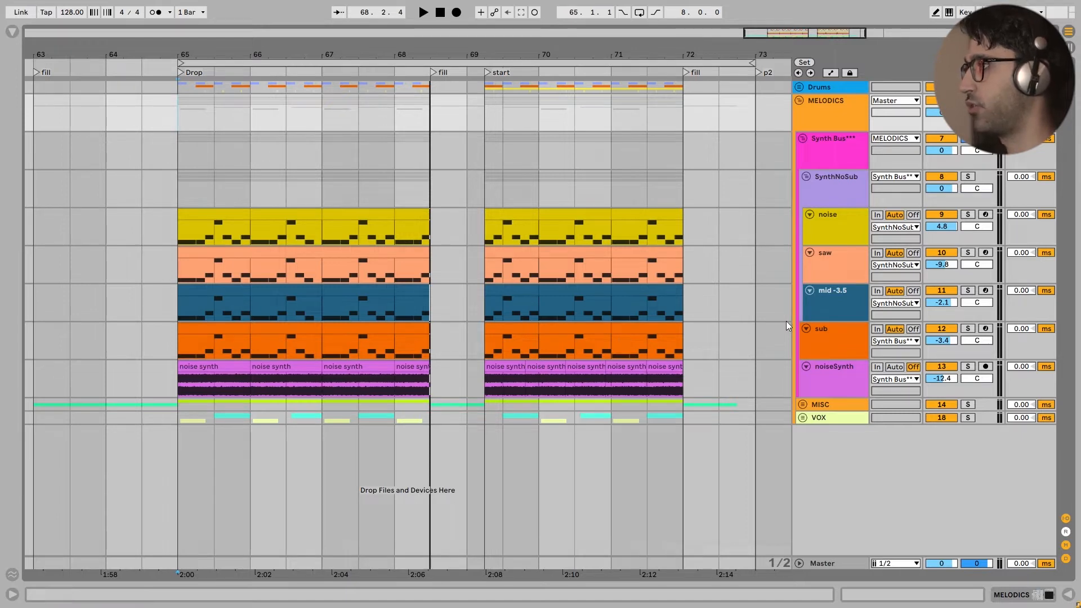
pyautogui.click(828, 344)
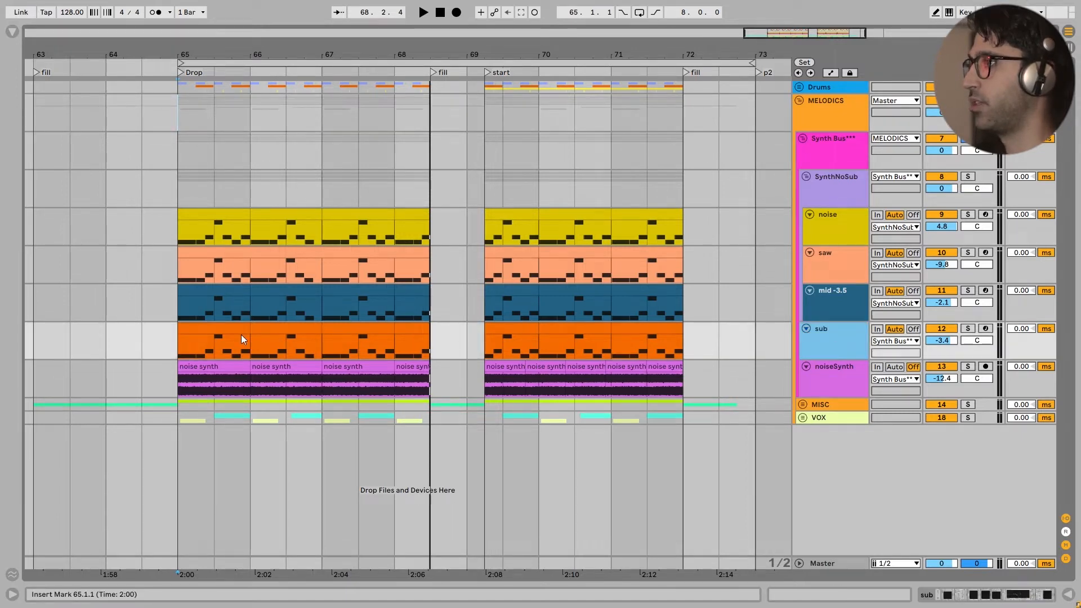
pyautogui.click(178, 337)
pyautogui.press('s')
pyautogui.press('space')
pyautogui.press('space')
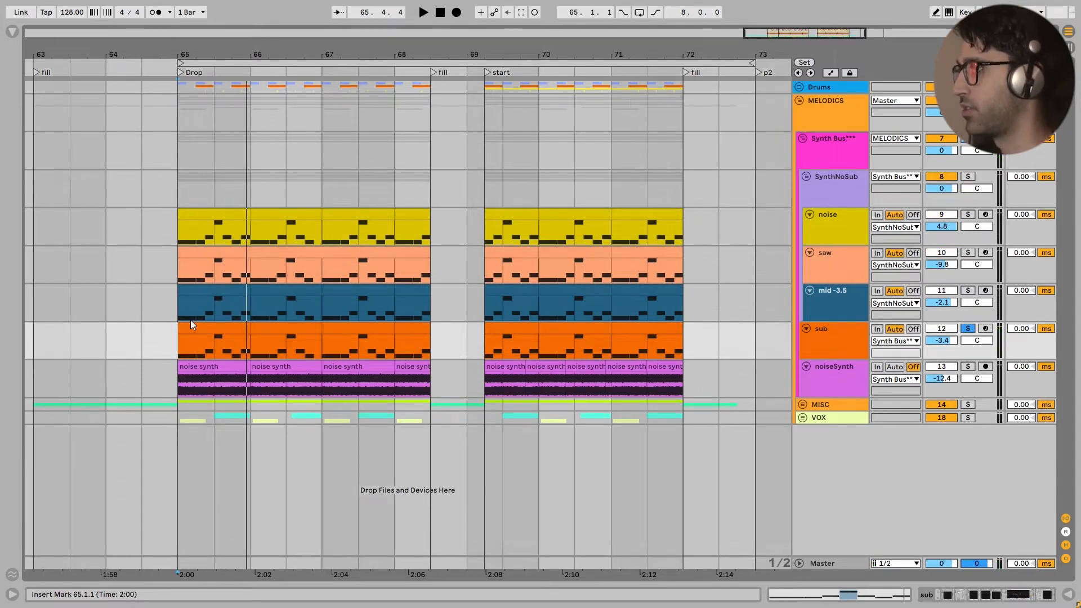
# Step: Solo the mid -3.5 track instead and audition it from bar 65
pyautogui.click(853, 296)
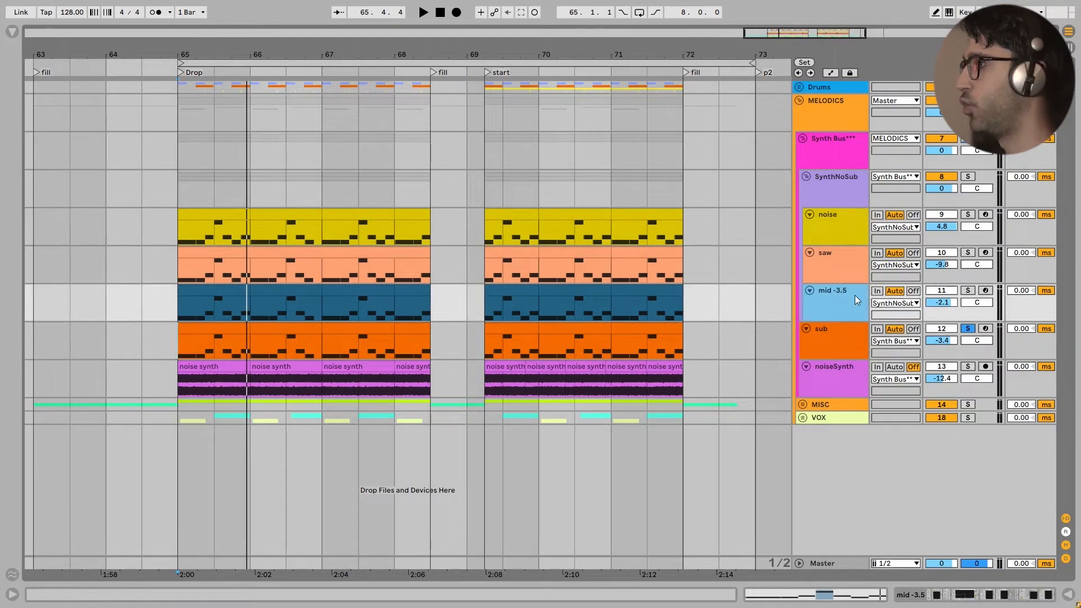
pyautogui.click(182, 305)
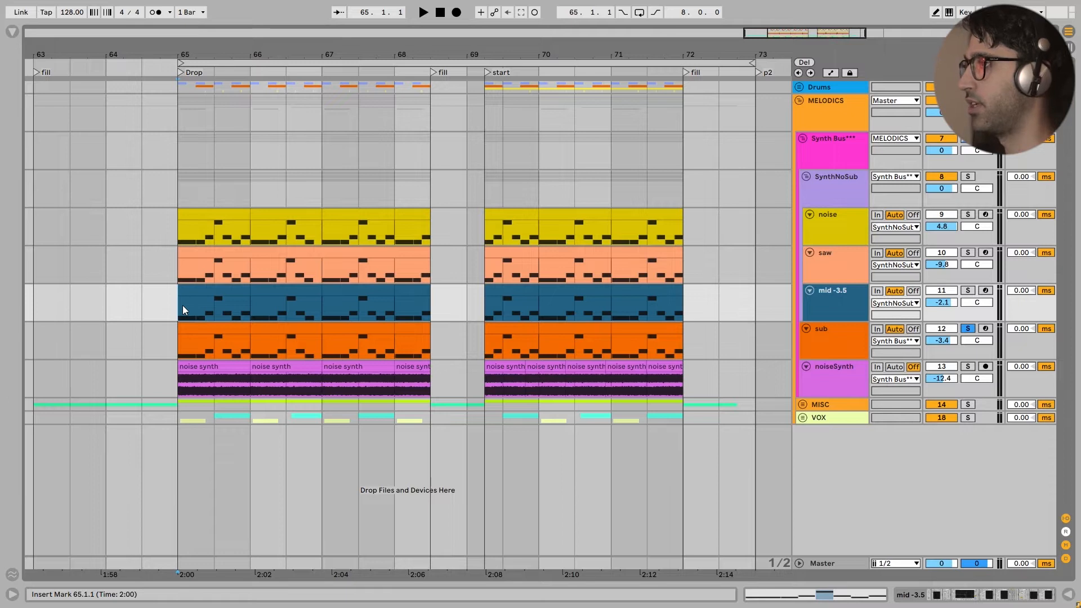
pyautogui.press('s')
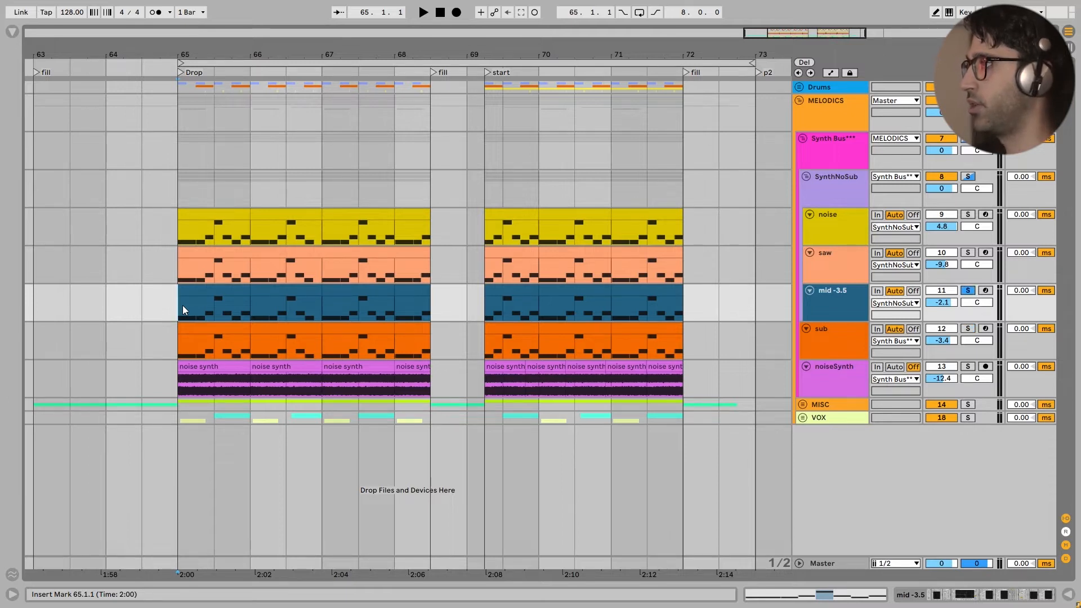
pyautogui.press('space')
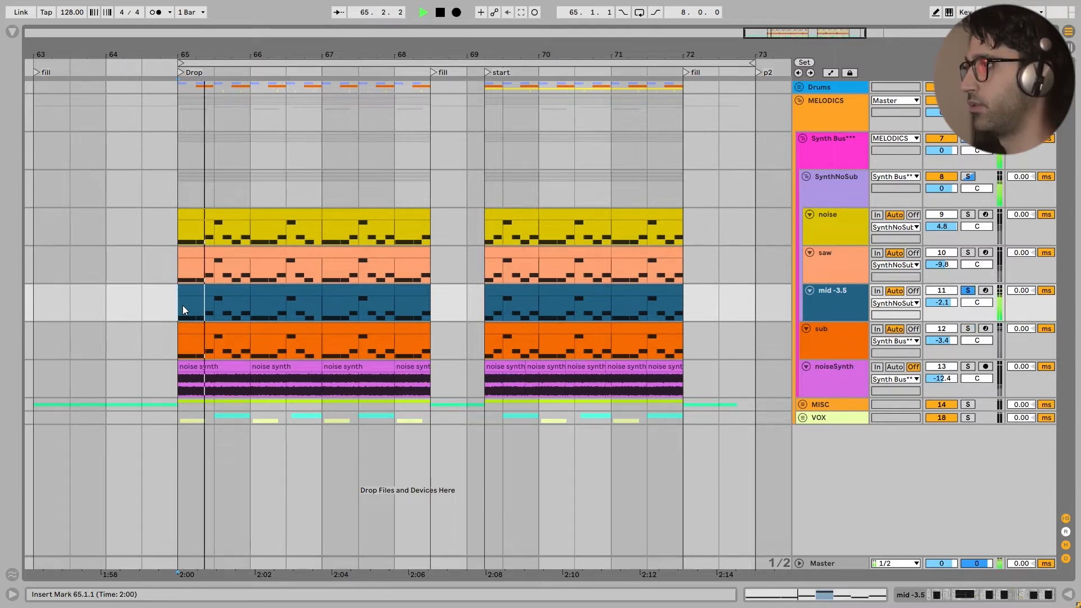
pyautogui.press('space')
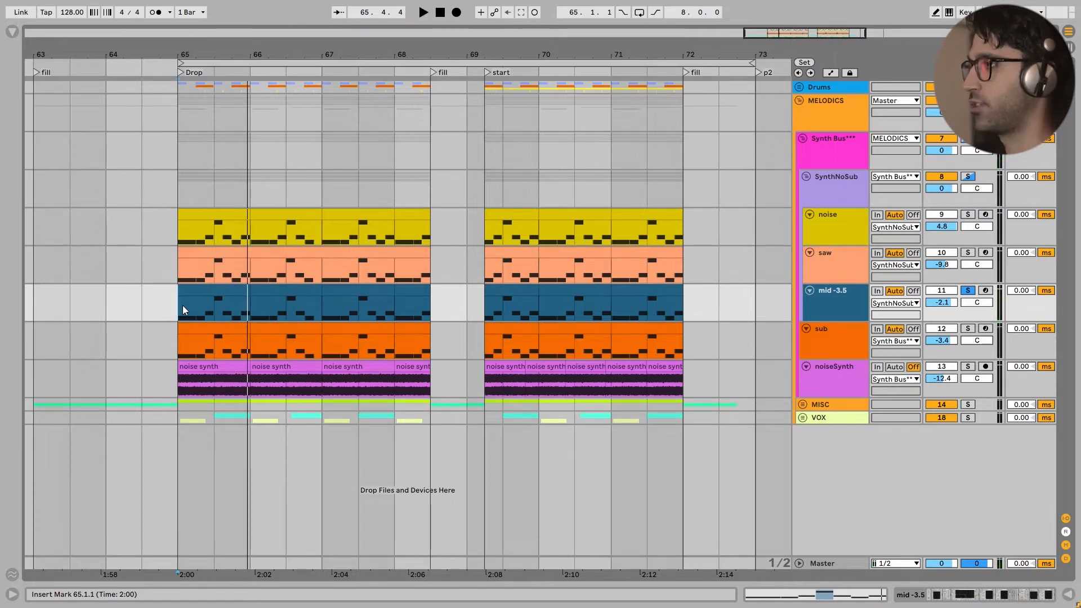
# Step: Solo the noise track and audition it from the start of the drop
pyautogui.click(179, 274)
pyautogui.click(178, 226)
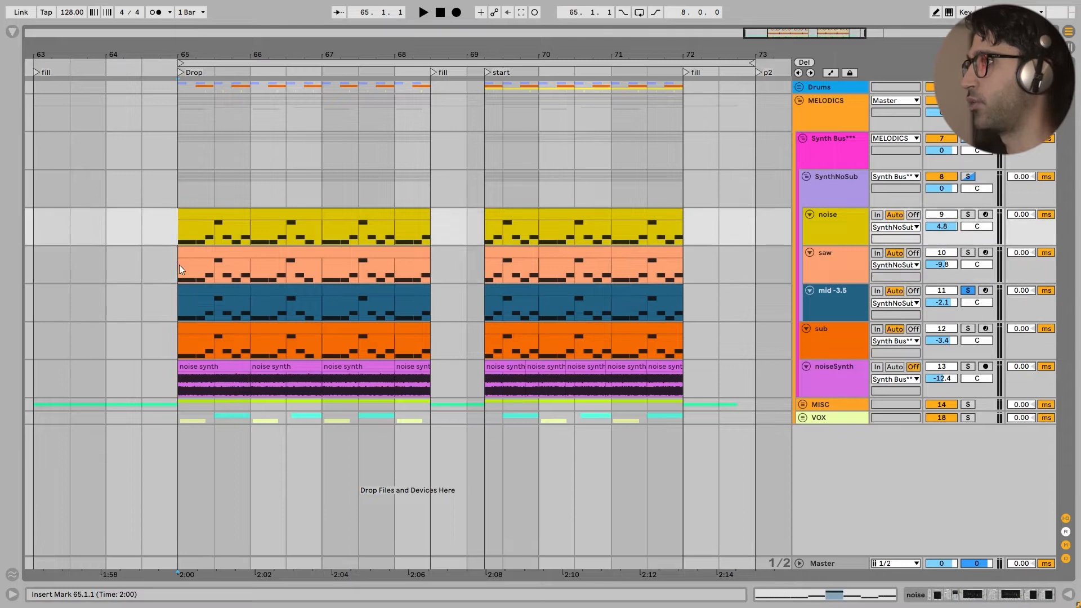
pyautogui.click(179, 270)
pyautogui.click(173, 233)
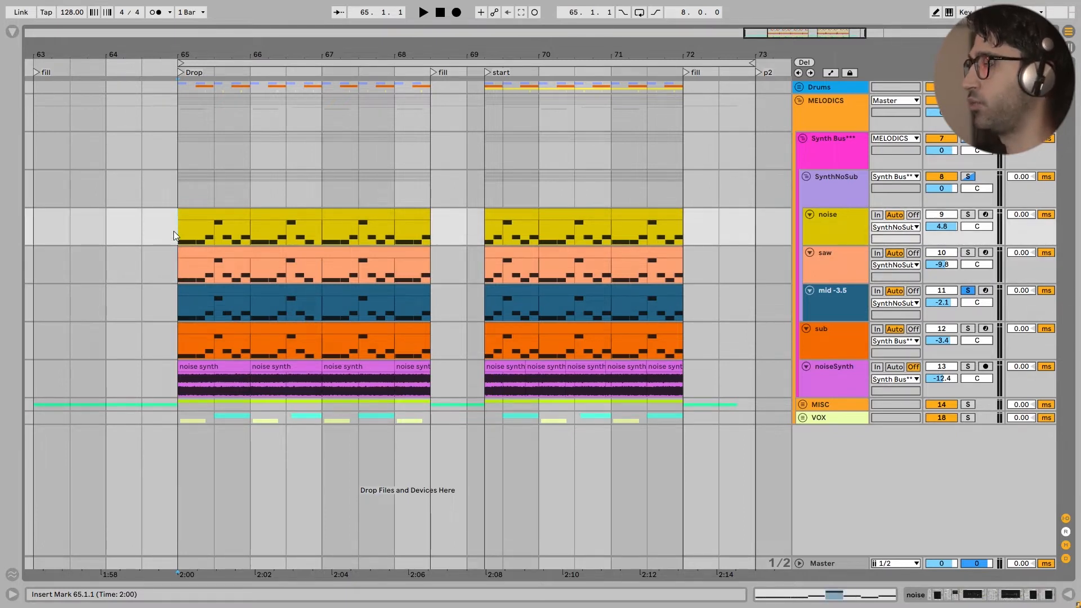
pyautogui.press('space')
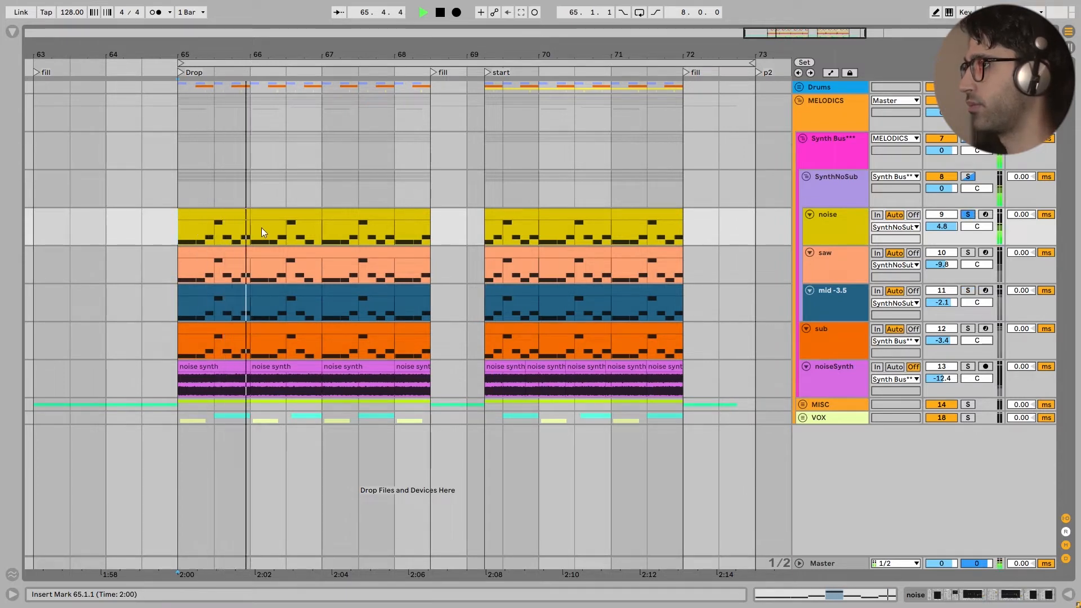
pyautogui.press('space')
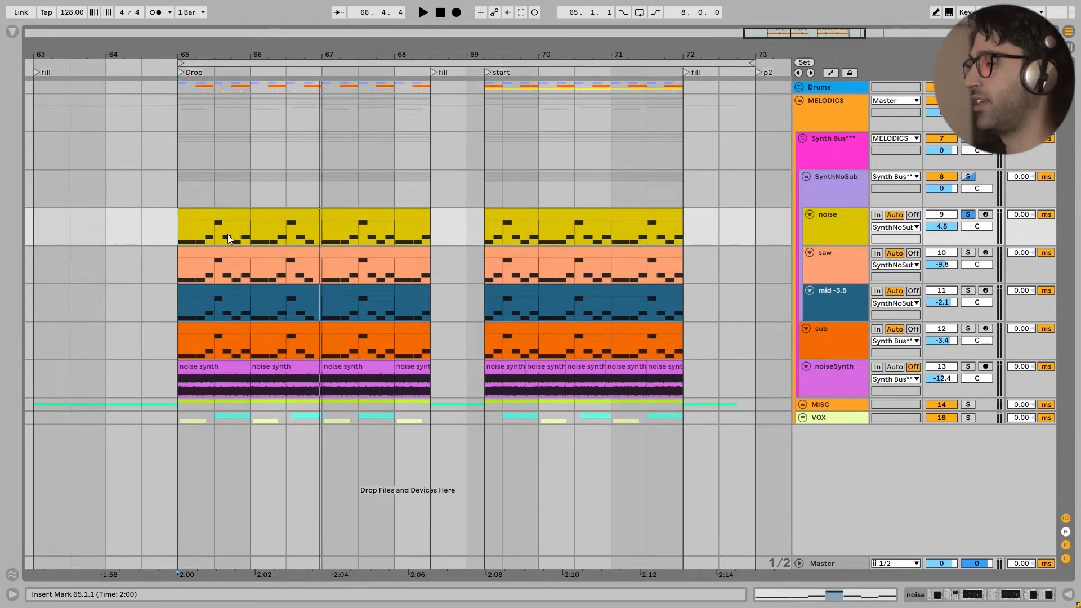
# Step: Solo the saw track and audition it from bar 65
pyautogui.keyDown('ctrl'); pyautogui.scroll(3, 227, 235); pyautogui.keyUp('ctrl')
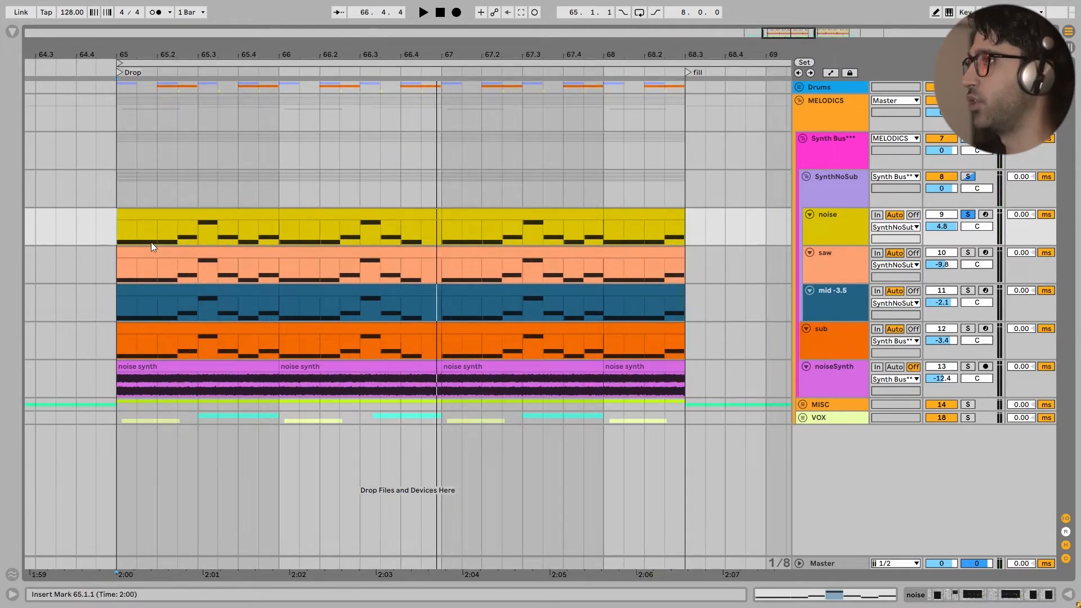
pyautogui.click(121, 230)
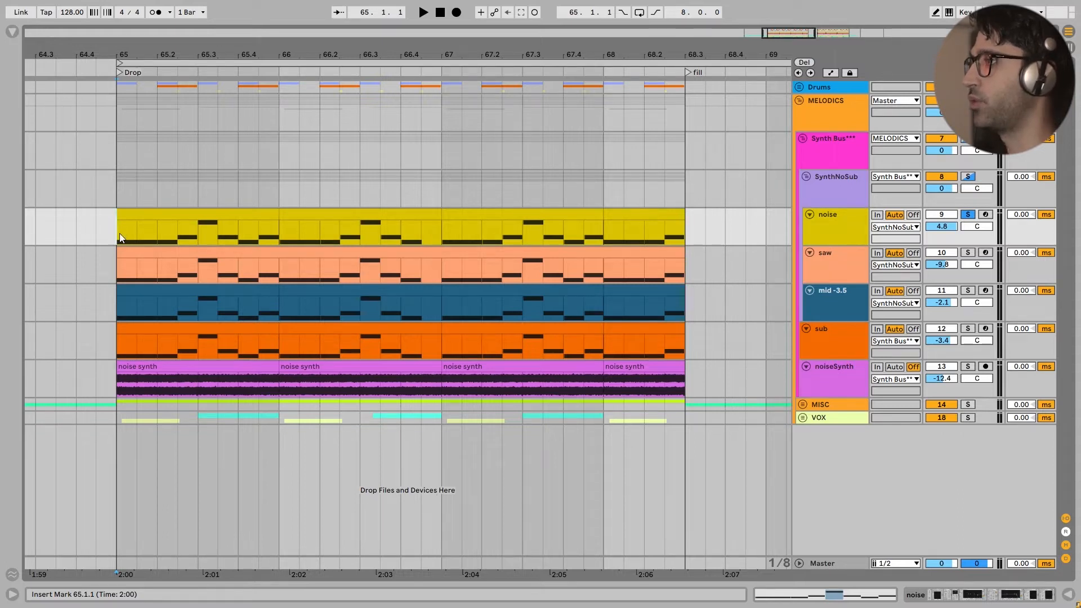
pyautogui.click(122, 272)
pyautogui.press('space')
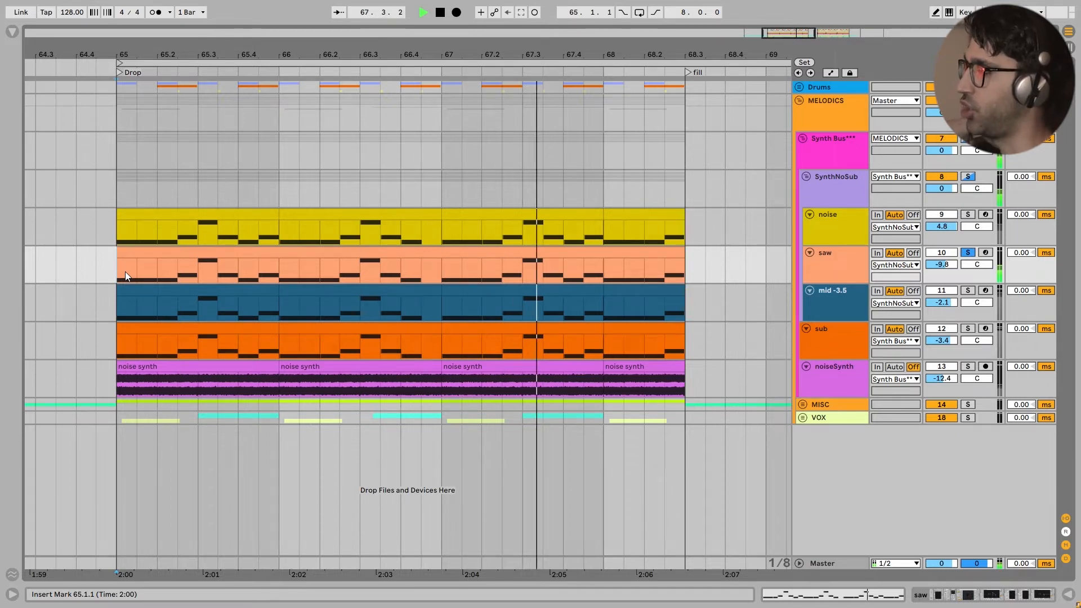
pyautogui.press('space')
# Step: Open the noise track's Serum synth and check oscillator A's wavetable in the Analog category
pyautogui.click(828, 223)
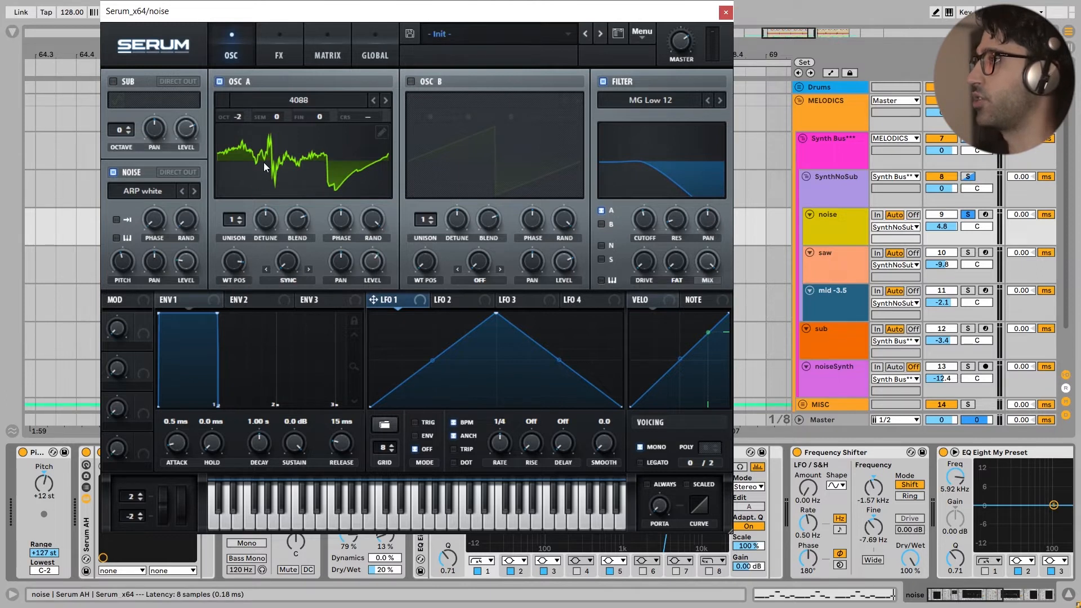
pyautogui.click(270, 100)
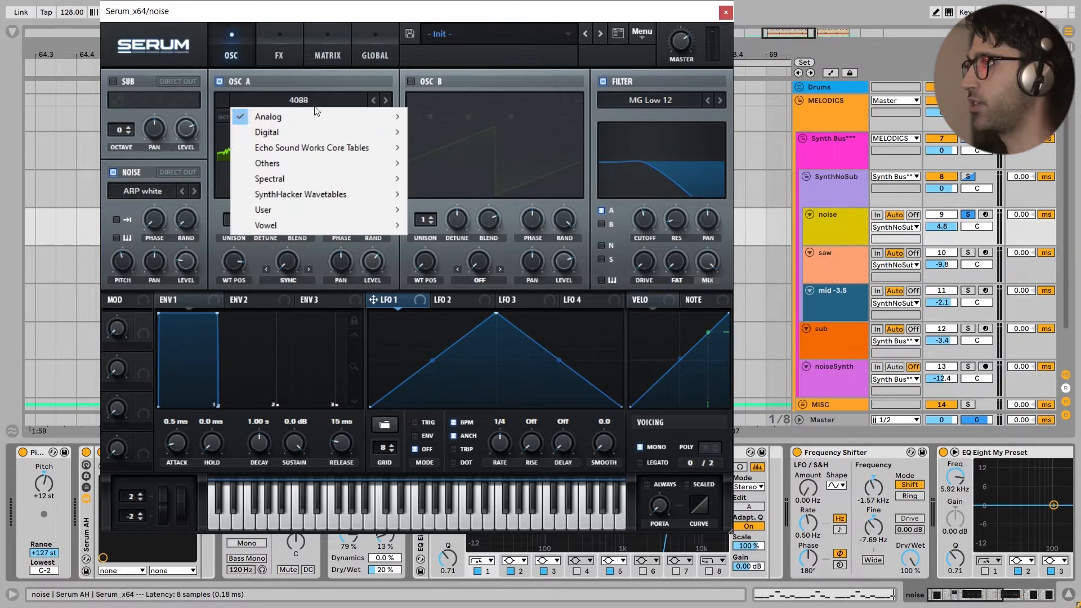
pyautogui.moveTo(314, 114)
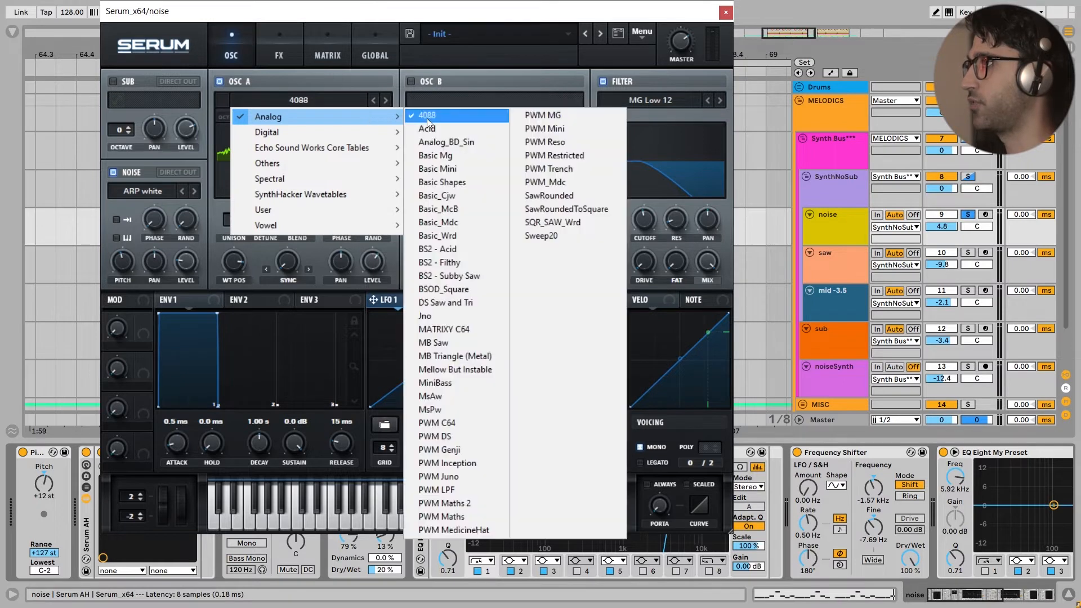
pyautogui.click(426, 18)
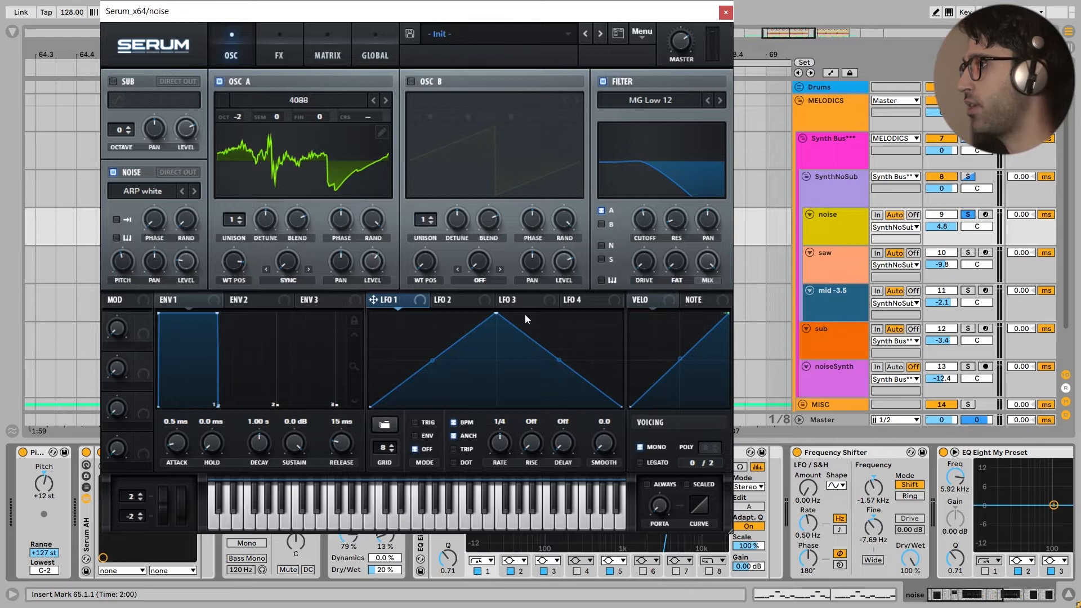
# Step: Show Serum's effects and audition the noise patch while switching its compressor and Diode 2 distortion off and on
pyautogui.click(282, 54)
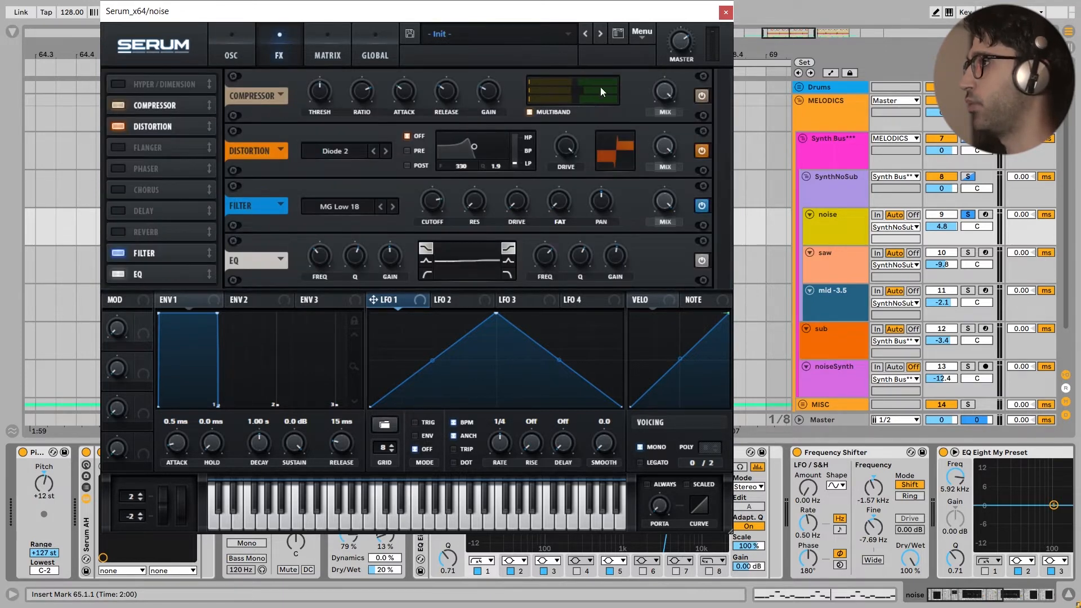
pyautogui.moveTo(486, 96)
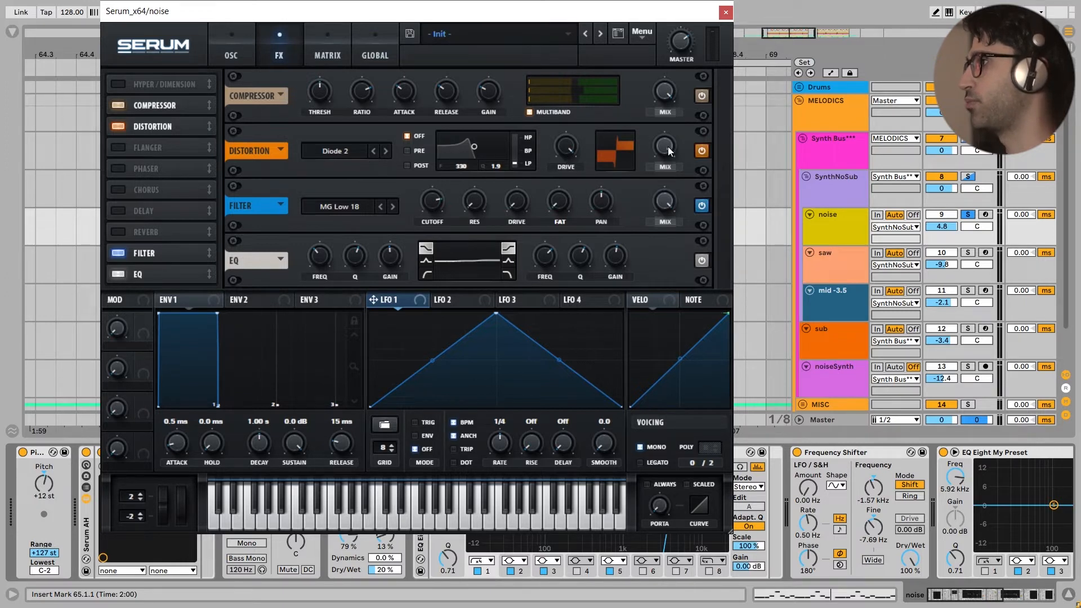
pyautogui.click(700, 98)
pyautogui.press('space')
pyautogui.click(700, 98)
pyautogui.click(702, 150)
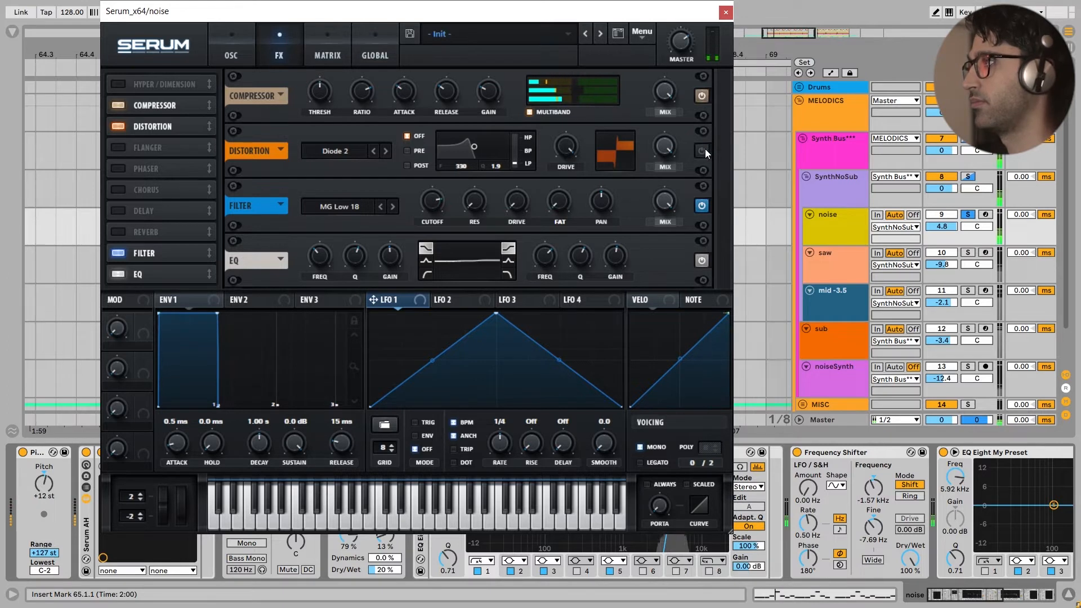
pyautogui.press('space')
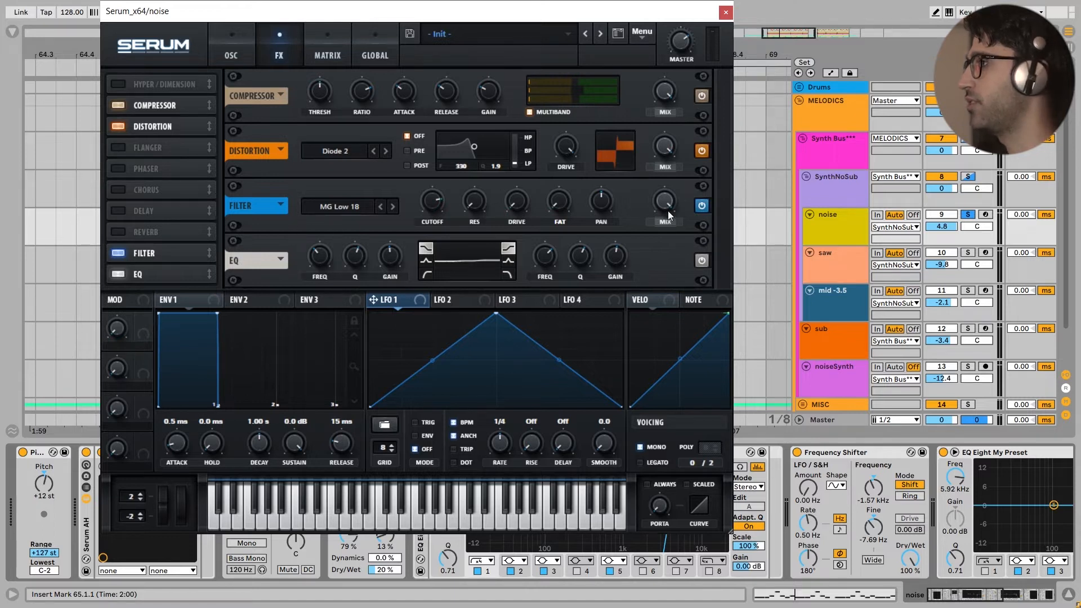
# Step: Compare the noise patch with Serum's MG Low 18 effects filter bypassed and re-enabled
pyautogui.click(701, 206)
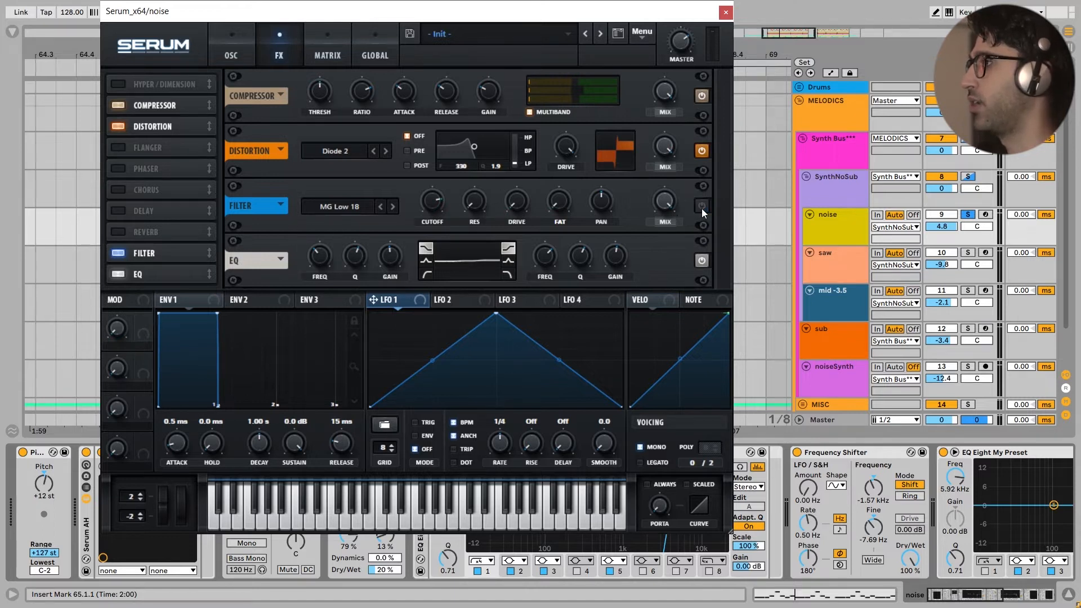
pyautogui.press('space')
pyautogui.press('space')
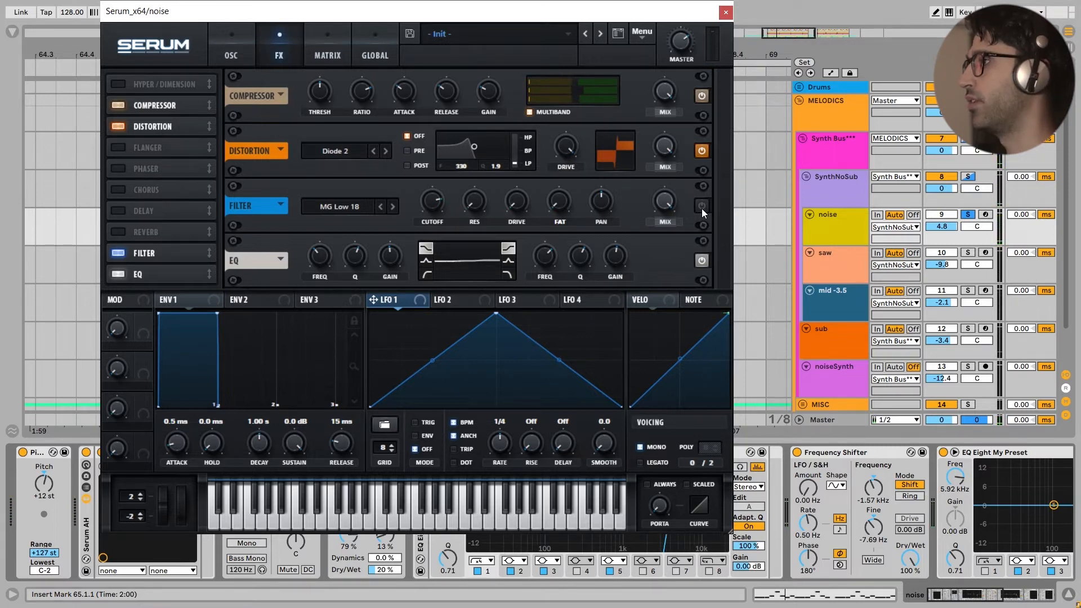
pyautogui.click(702, 206)
pyautogui.press('space')
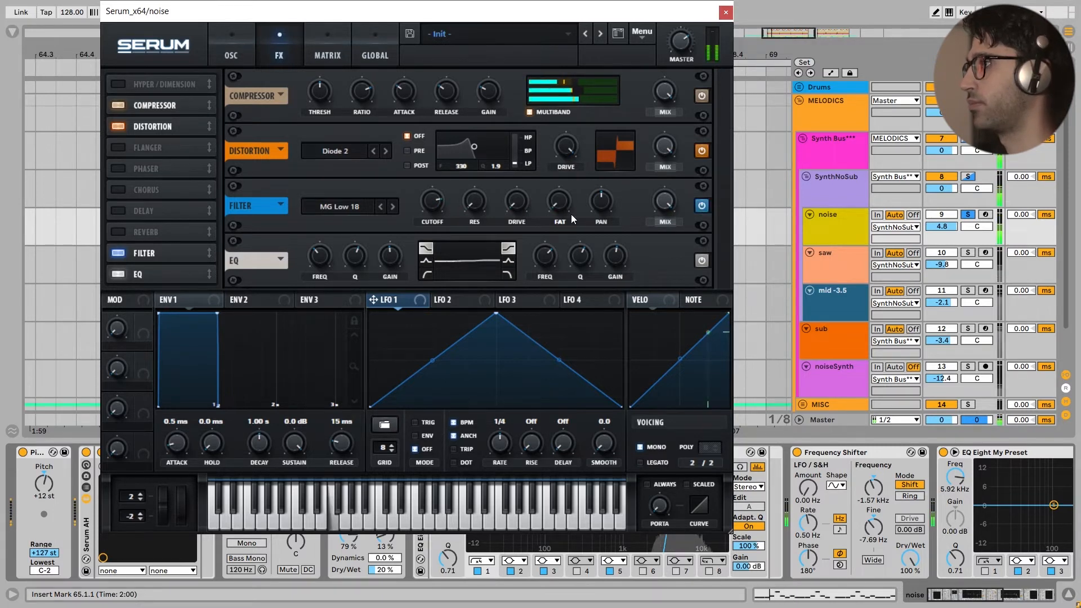
pyautogui.press('space')
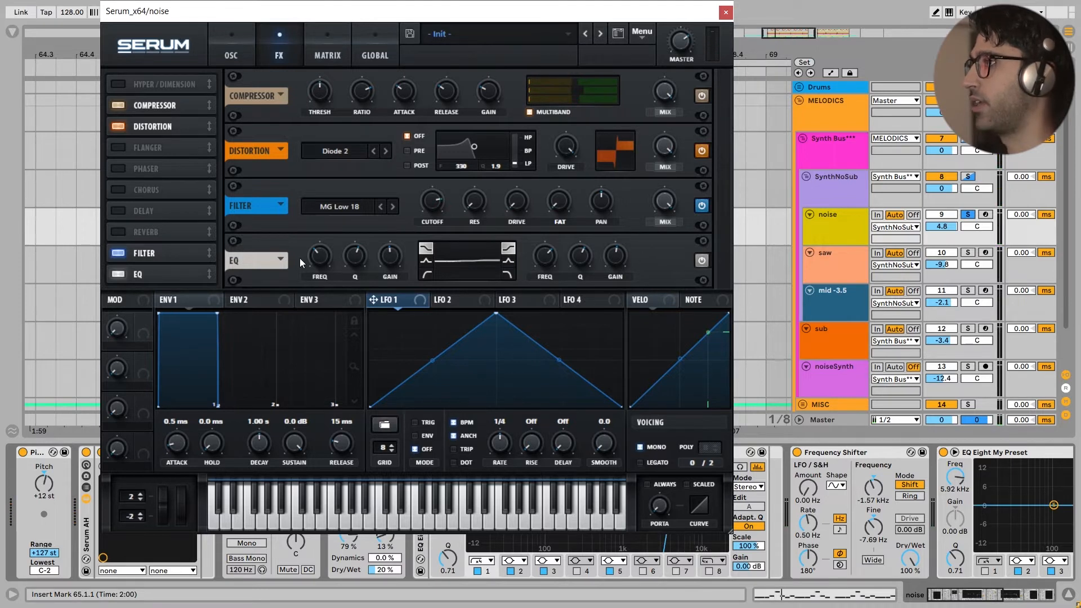
# Step: Close Serum and compare the noise track with its Overdrive effect switched off and on during playback
pyautogui.press('Escape')
pyautogui.hscroll(2, 461, 509)
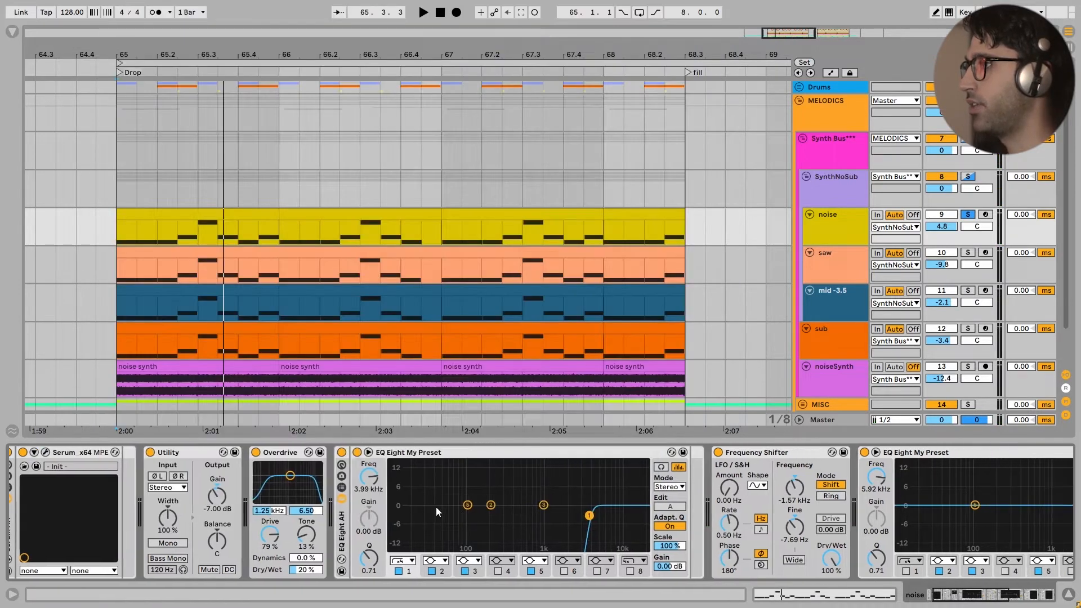
pyautogui.click(292, 453)
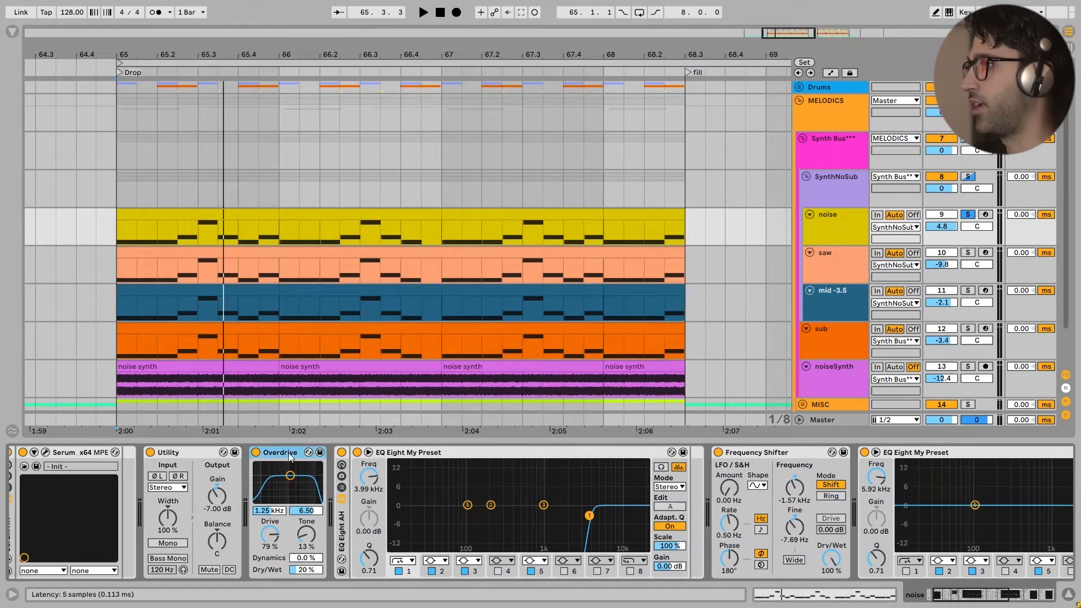
pyautogui.click(256, 452)
pyautogui.press('space')
pyautogui.click(256, 452)
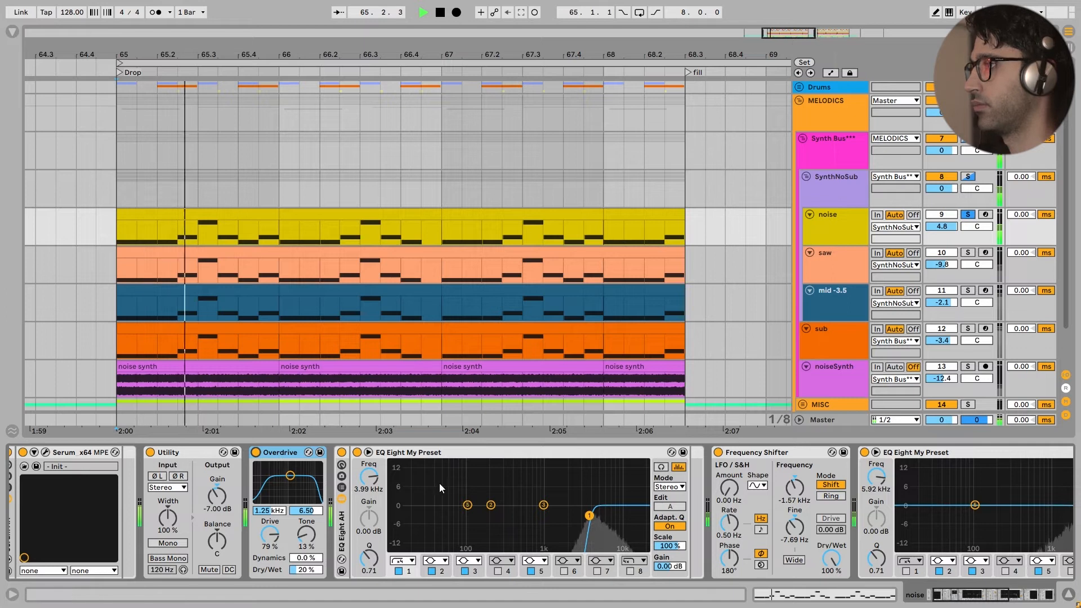
pyautogui.press('space')
# Step: Bypass the Frequency Shifter in the noise track's device chain and audition the drop without it
pyautogui.keyDown('ctrl'); pyautogui.keyDown('alt'); pyautogui.moveTo(482, 491); pyautogui.dragTo(372, 508); pyautogui.keyUp('alt'); pyautogui.keyUp('ctrl')
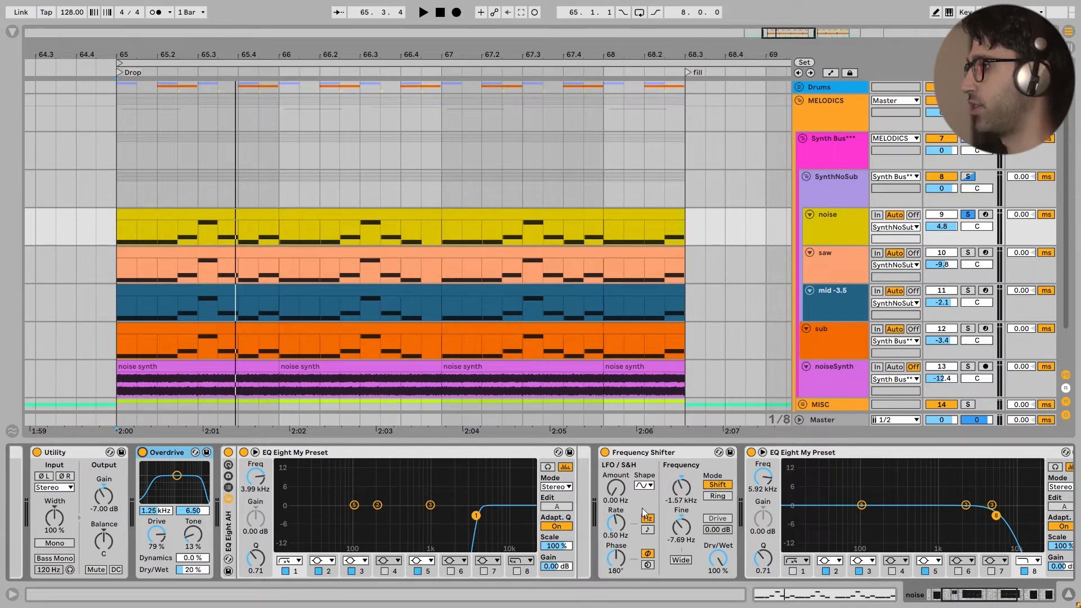
pyautogui.hscroll(5, 475, 515)
pyautogui.click(397, 452)
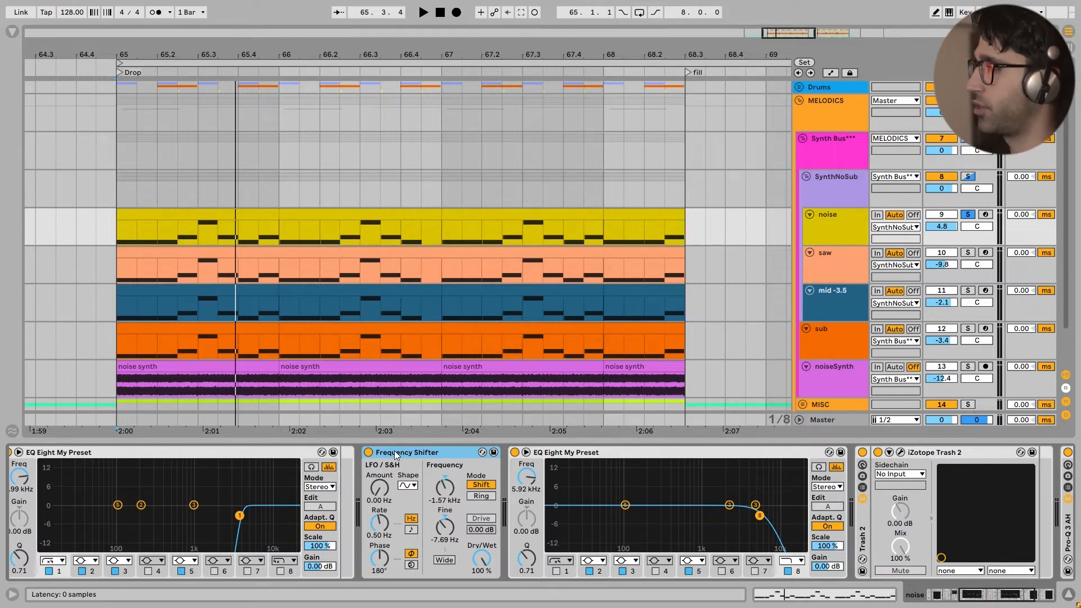
pyautogui.click(369, 453)
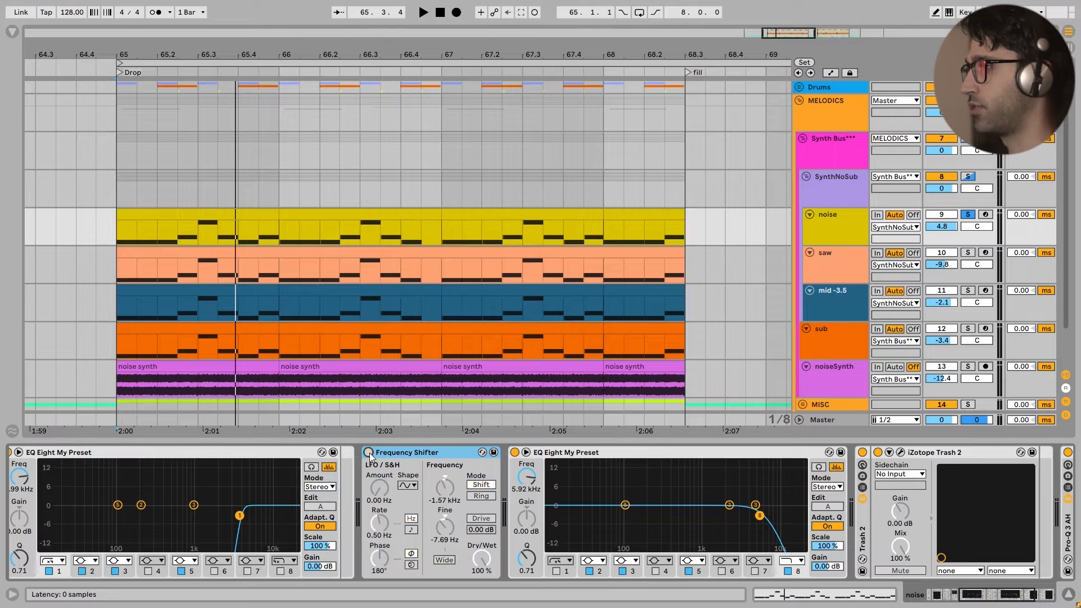
pyautogui.press('space')
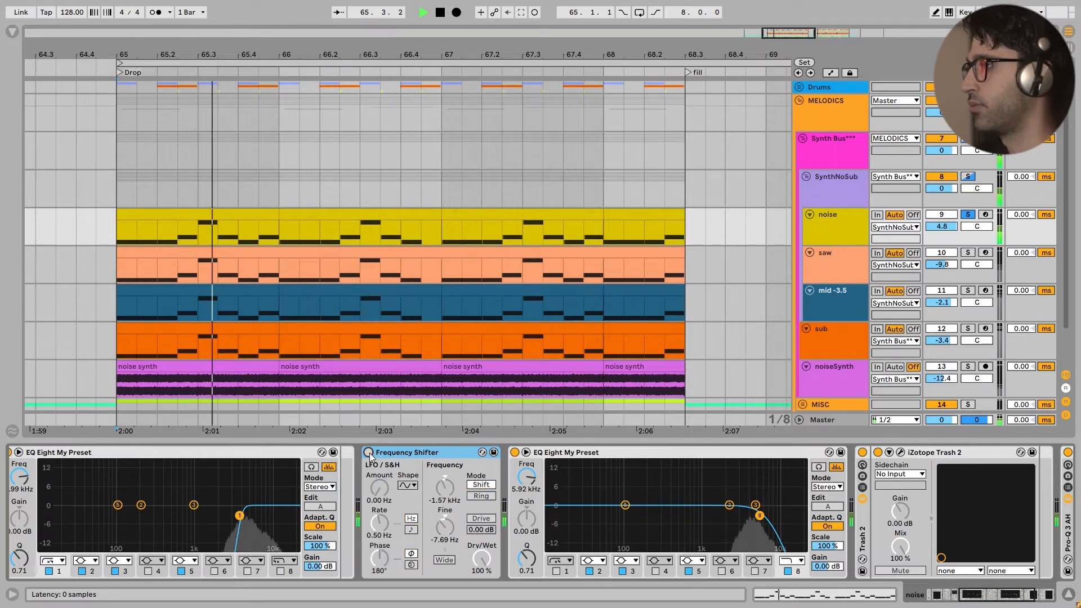
pyautogui.press('space')
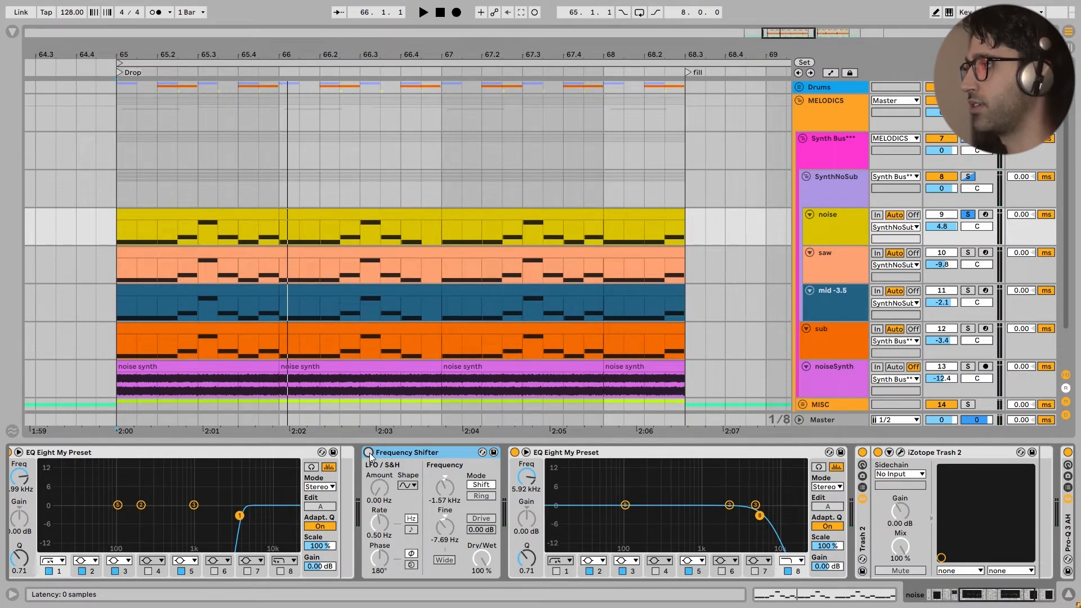
# Step: Re-enable the Frequency Shifter in the noise track's device chain and audition the drop with it active
pyautogui.click(369, 452)
pyautogui.press('space')
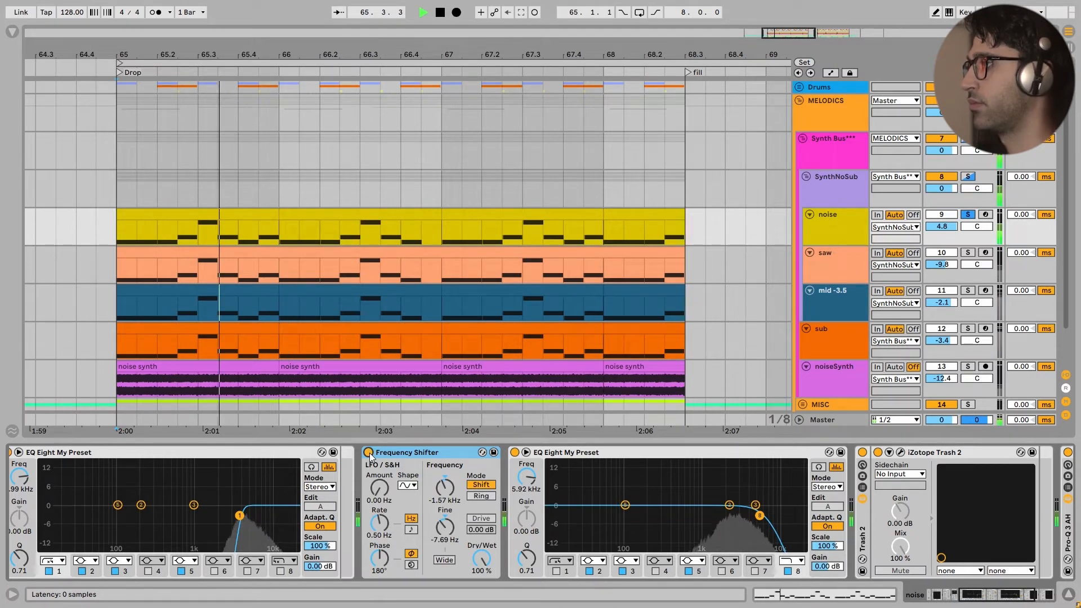
pyautogui.press('space')
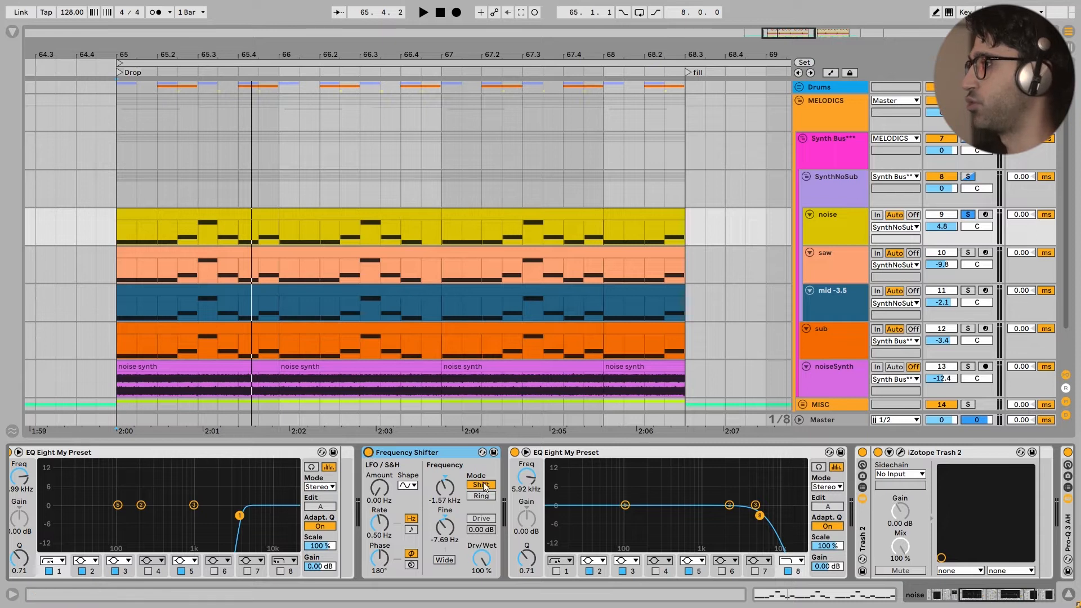
# Step: Compare the noise track with the EQ Eight after the Frequency Shifter switched off and on during playback
pyautogui.hscroll(5, 634, 485)
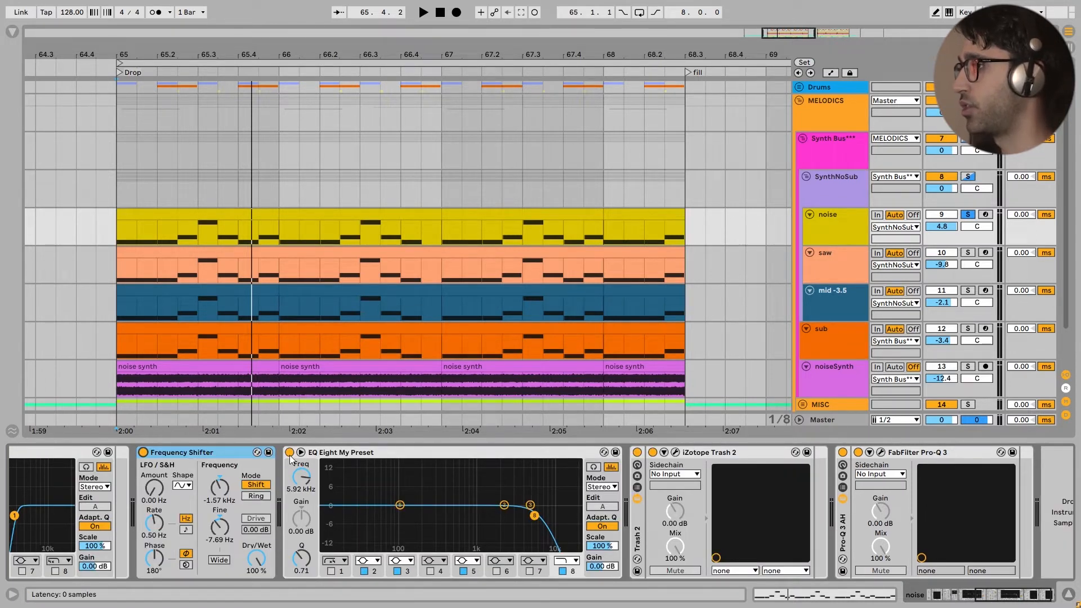
pyautogui.press('space')
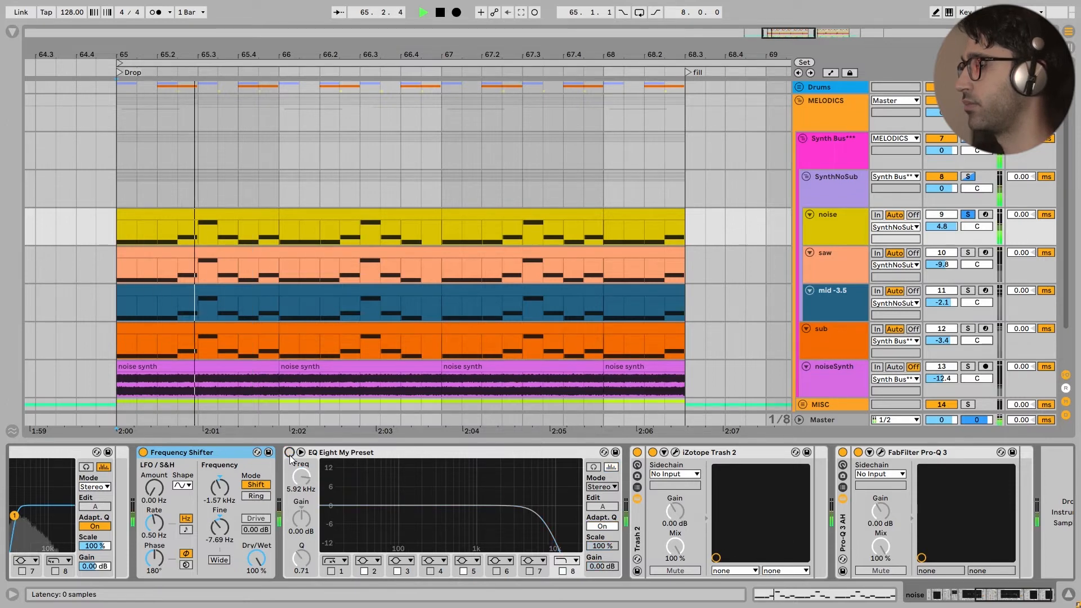
pyautogui.press('space')
pyautogui.press('space')
pyautogui.press('space')
# Step: Open iZotope Trash 2 in the noise chain and show the third band's Crunchy Taco distortion settings
pyautogui.hscroll(3, 565, 504)
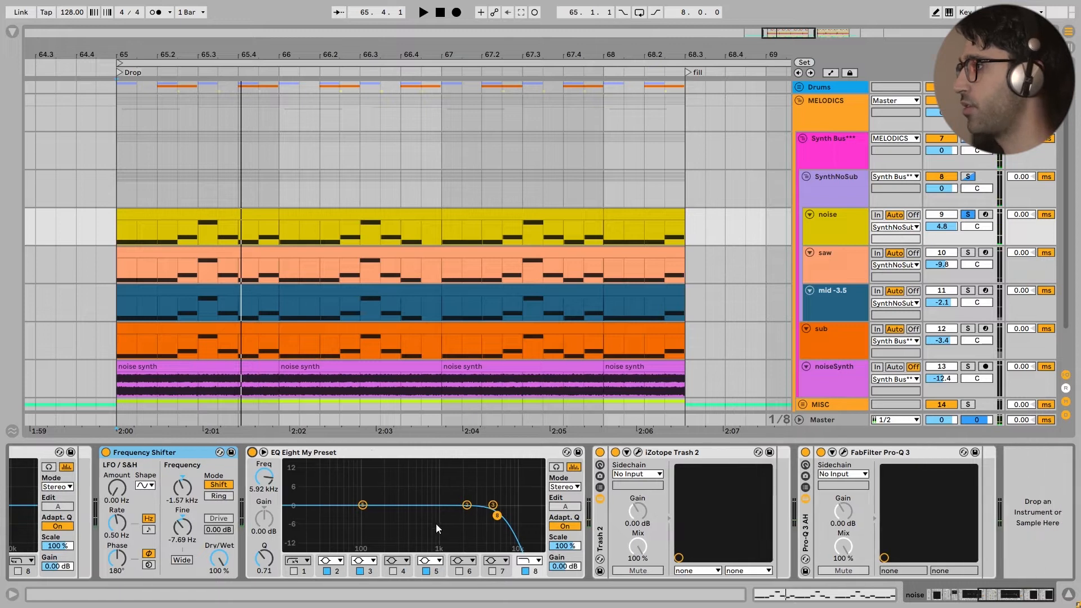
pyautogui.click(638, 452)
pyautogui.click(652, 396)
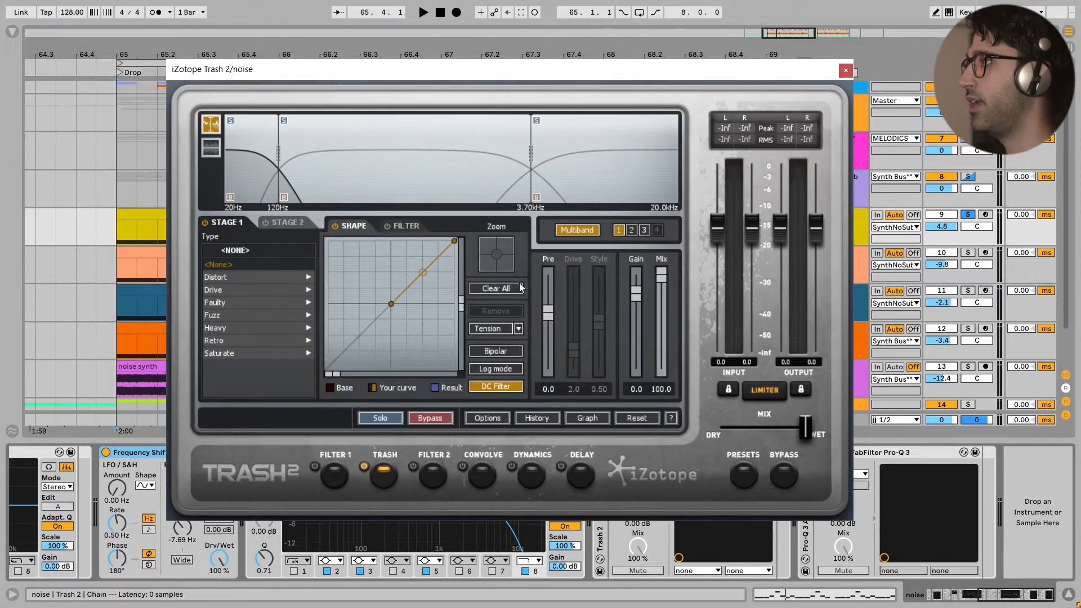
pyautogui.click(585, 139)
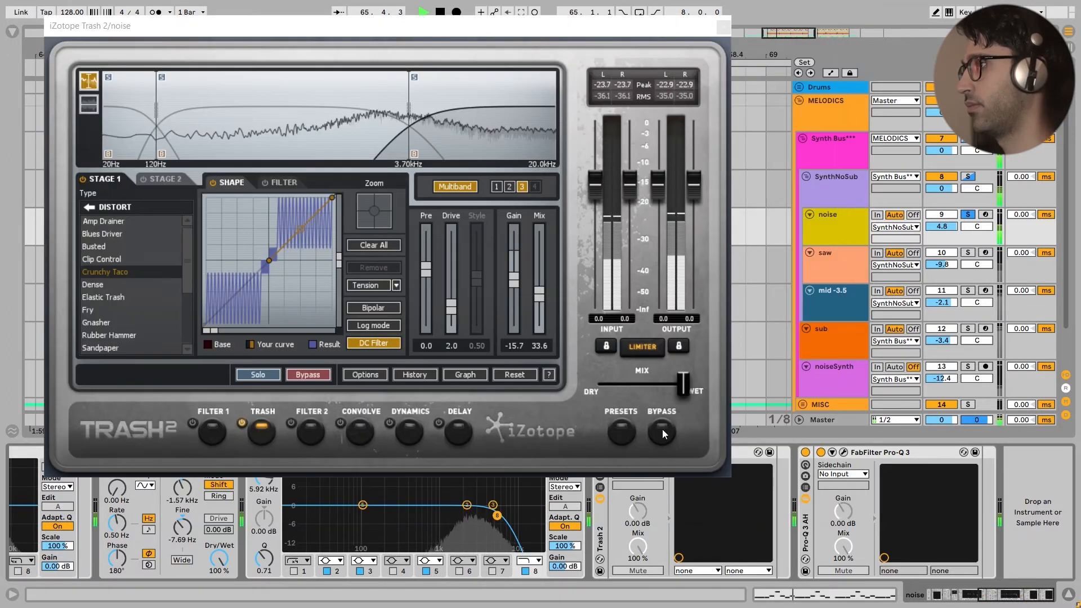
# Step: Bypass and re-enable Trash 2 during playback to compare its effect on the noise track, then stop playback
pyautogui.click(661, 430)
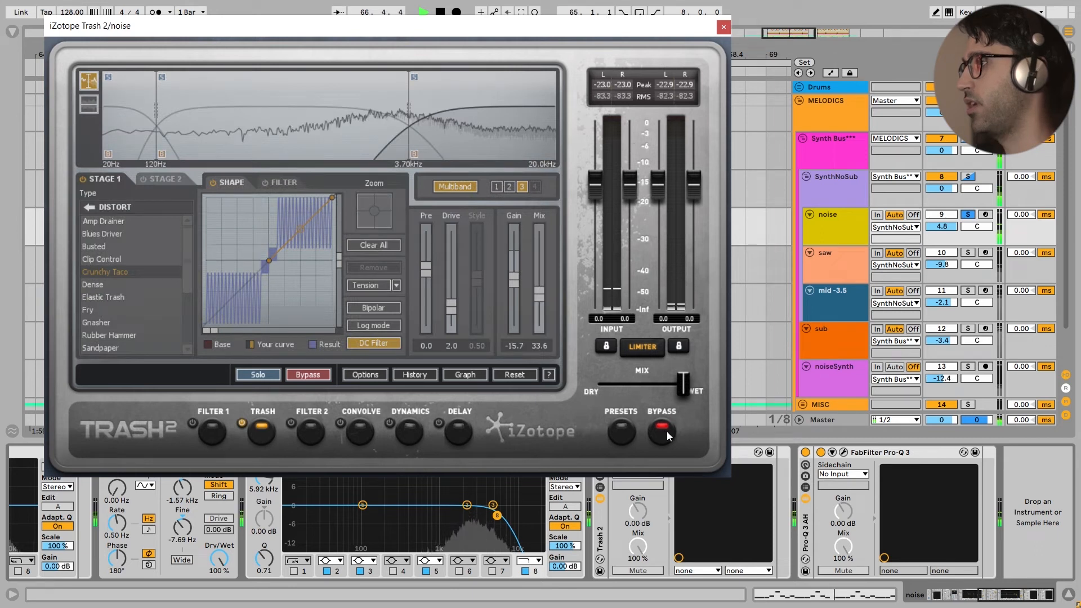
pyautogui.click(667, 431)
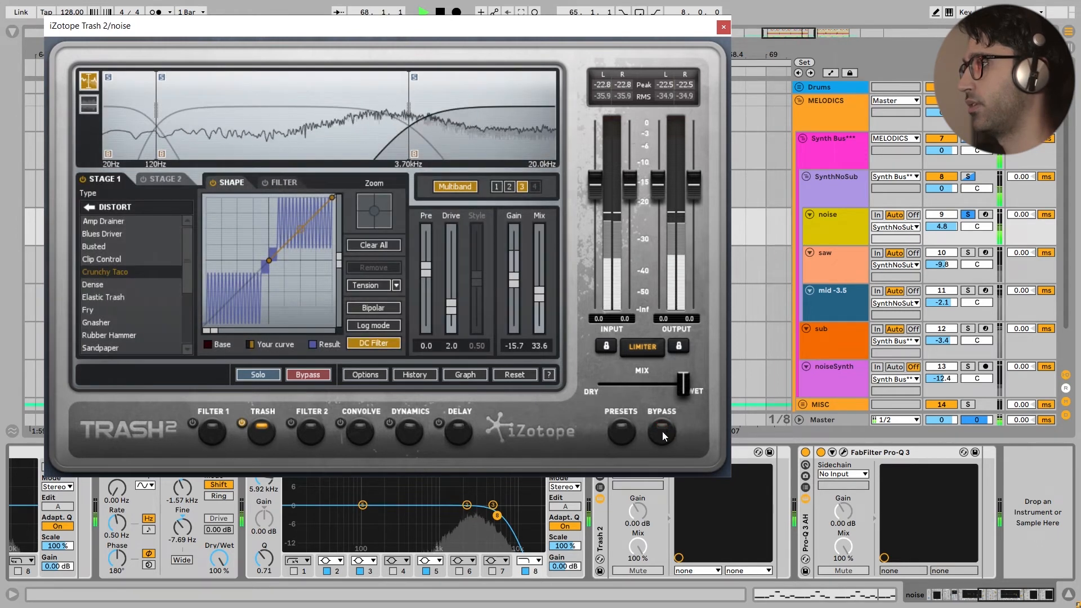
pyautogui.press('space')
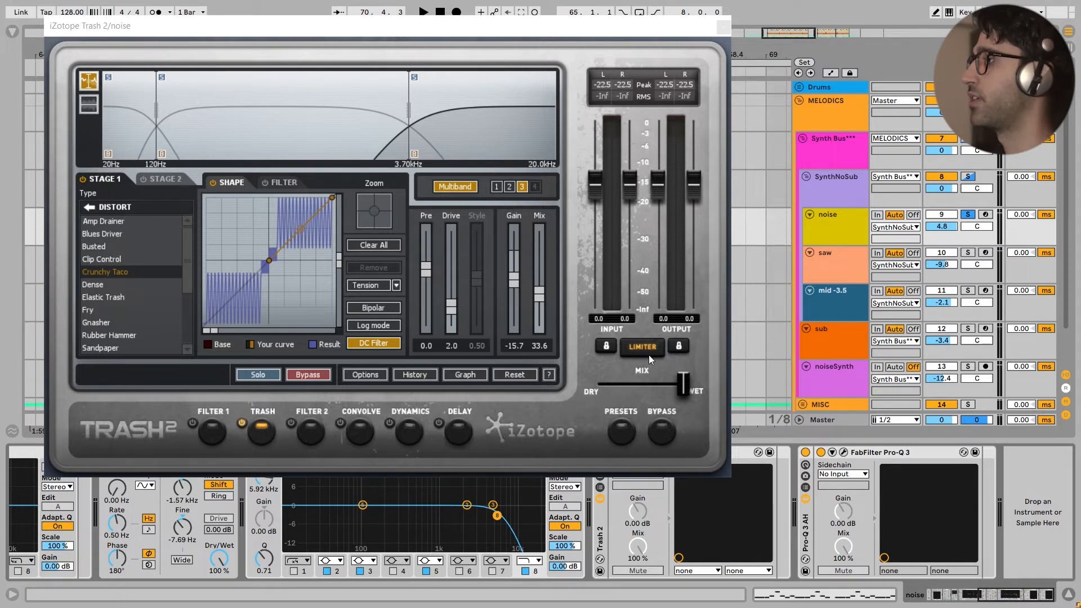
# Step: Solo the saw track in place of the noise track and audition it
pyautogui.click(826, 266)
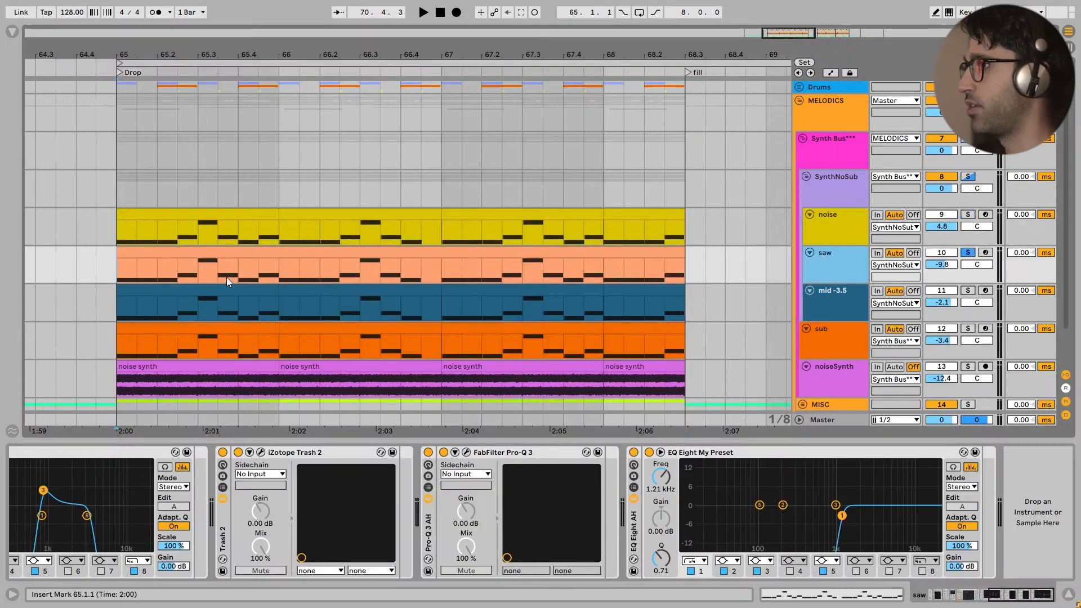
pyautogui.press('space')
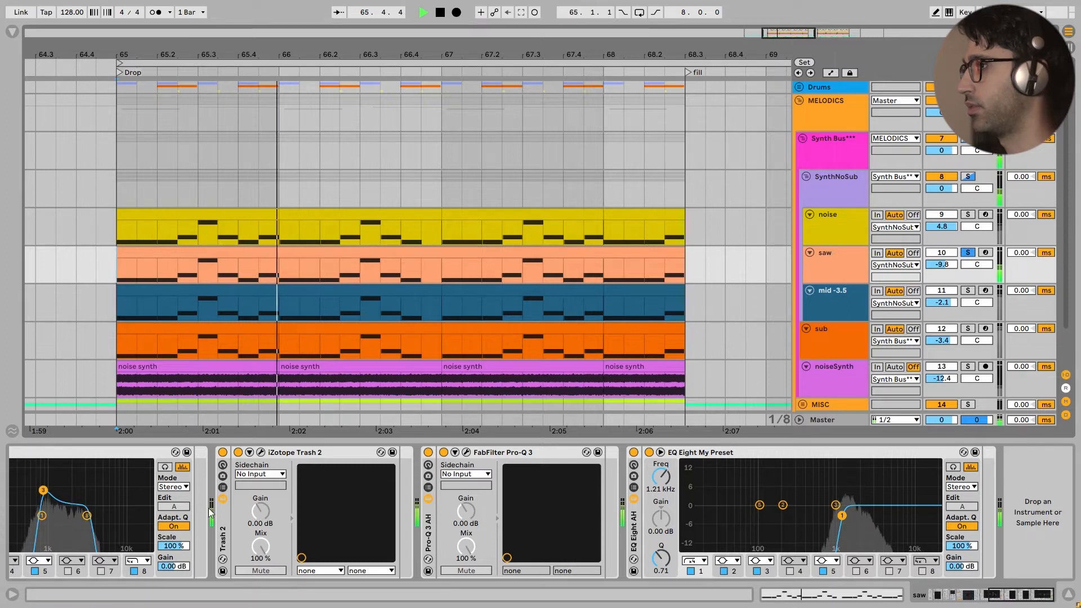
pyautogui.press('space')
# Step: Open Serum at the start of the saw track's device chain and examine its oscillator, filter and voicing settings
pyautogui.hscroll(-8, 209, 512)
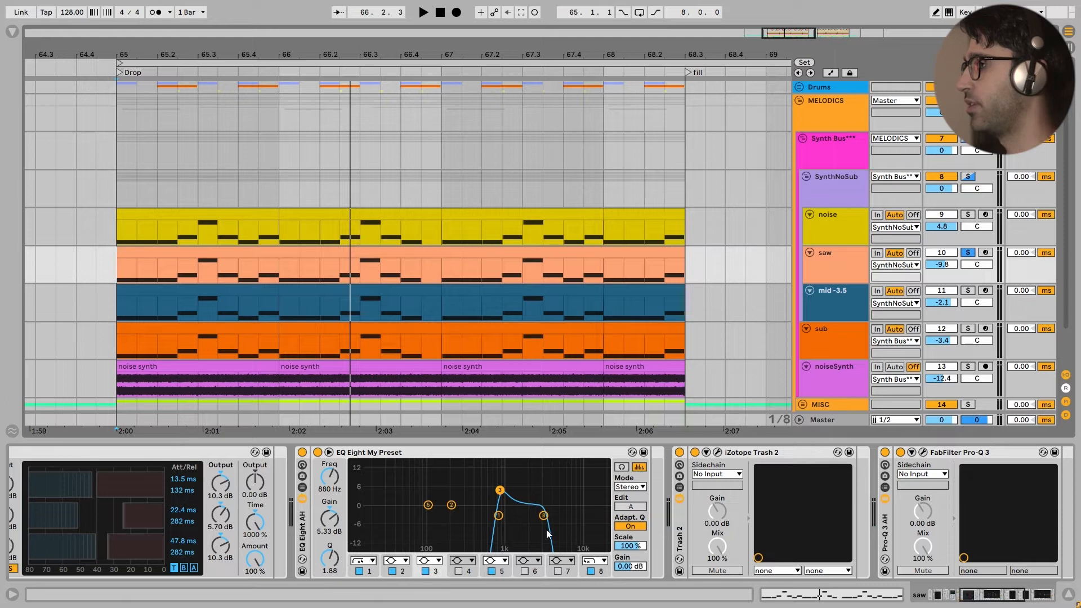
pyautogui.hscroll(-8, 226, 519)
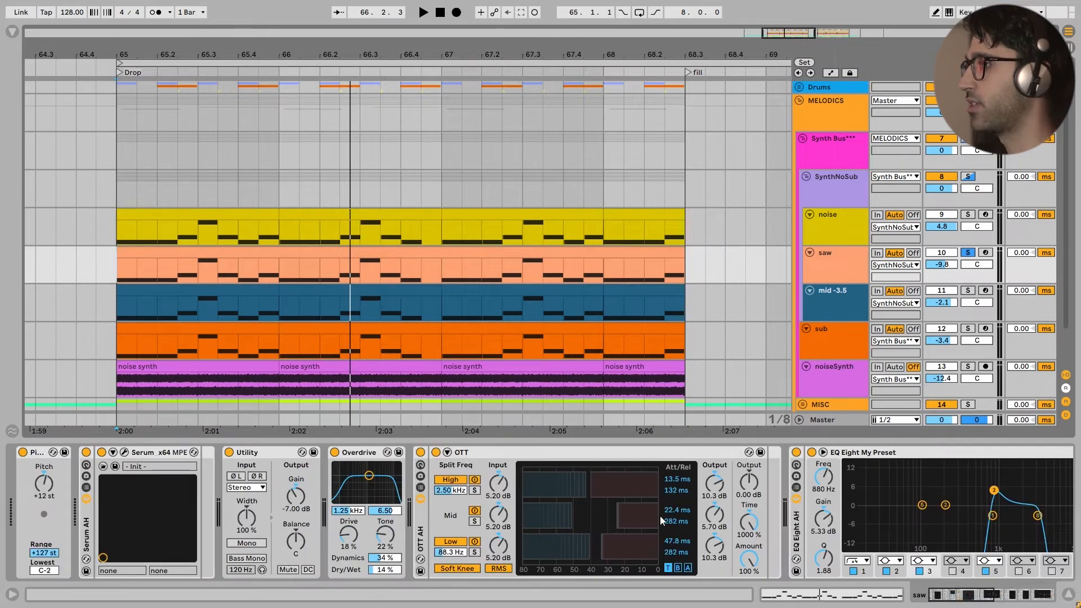
pyautogui.click(129, 453)
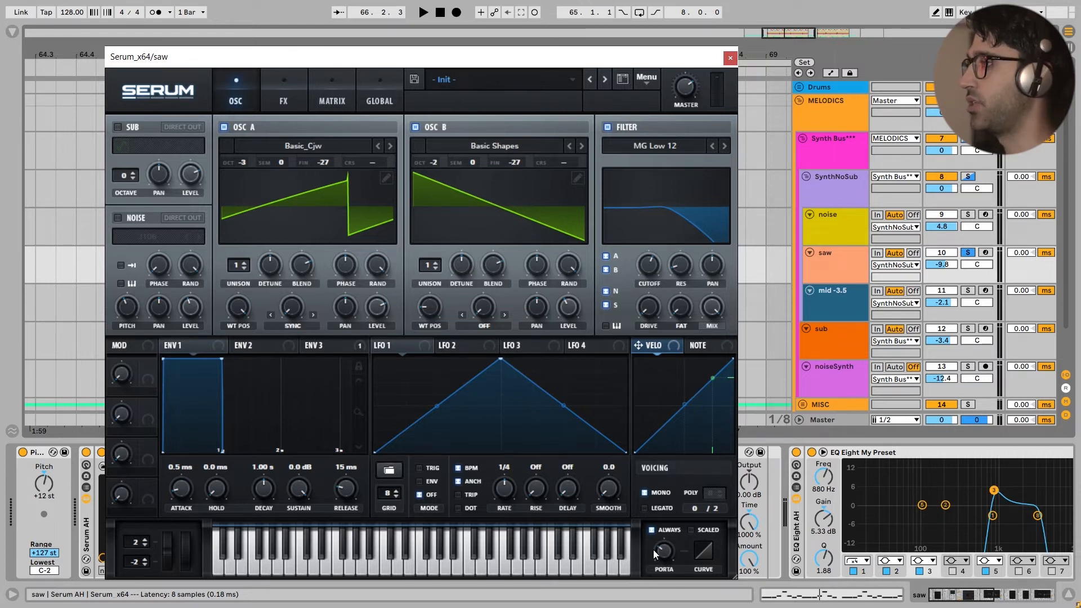
# Step: Show the effects of the saw patch in Serum, toggle the EQ effect, and close the plug-in window
pyautogui.click(283, 98)
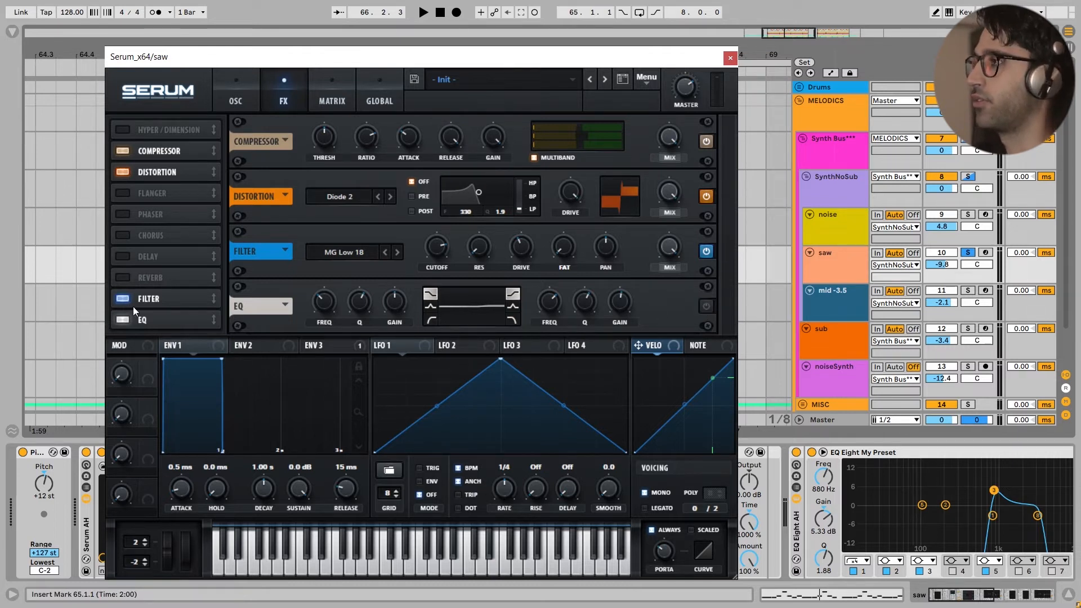
pyautogui.click(126, 320)
pyautogui.click(730, 58)
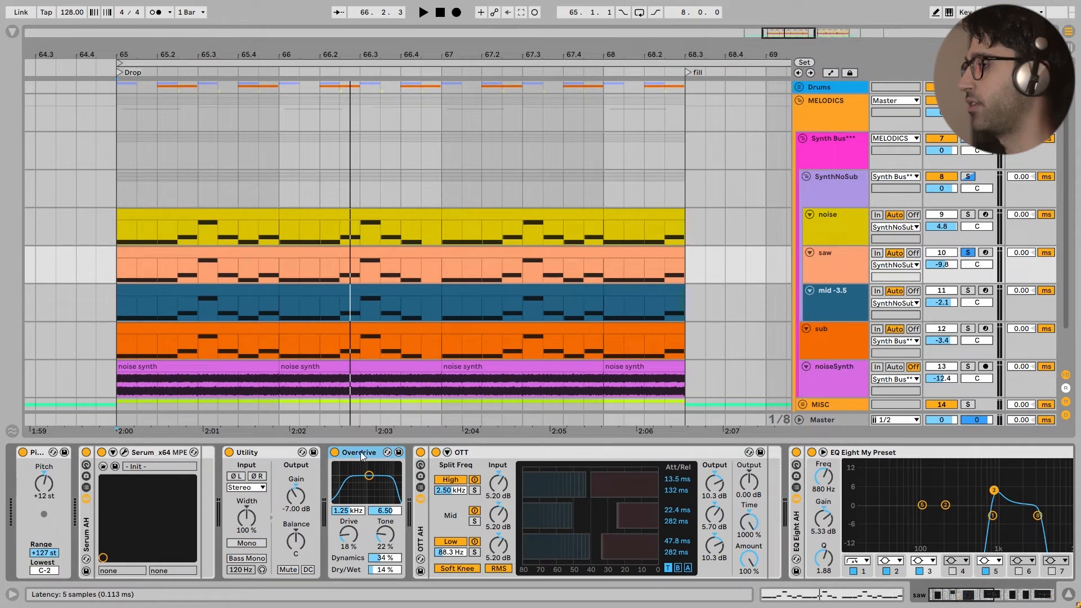
# Step: Compare the saw track with its OTT compressor switched off and on during playback
pyautogui.click(477, 454)
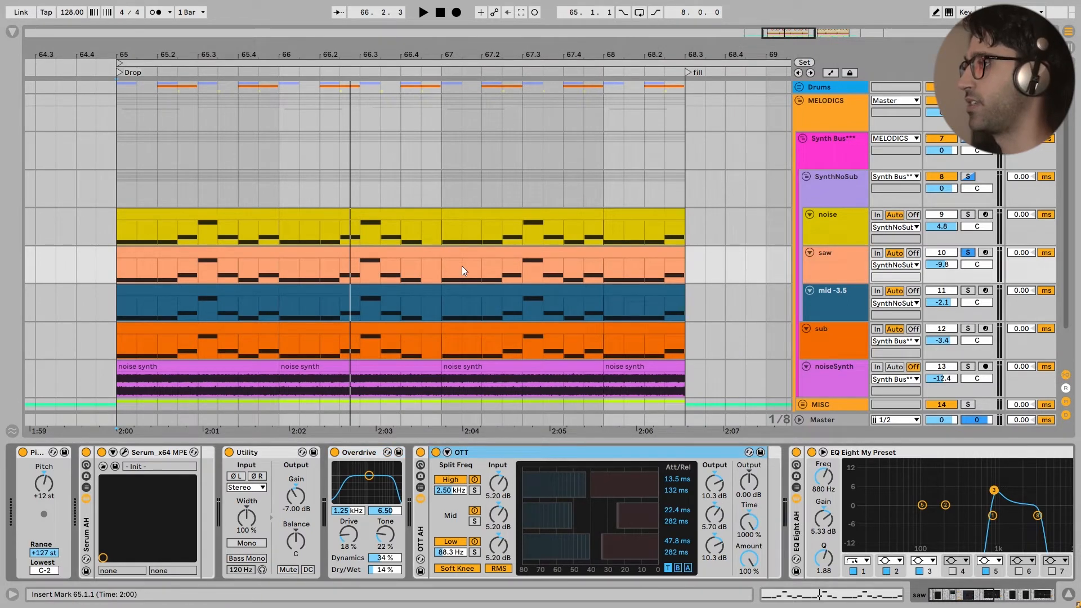
pyautogui.press('space')
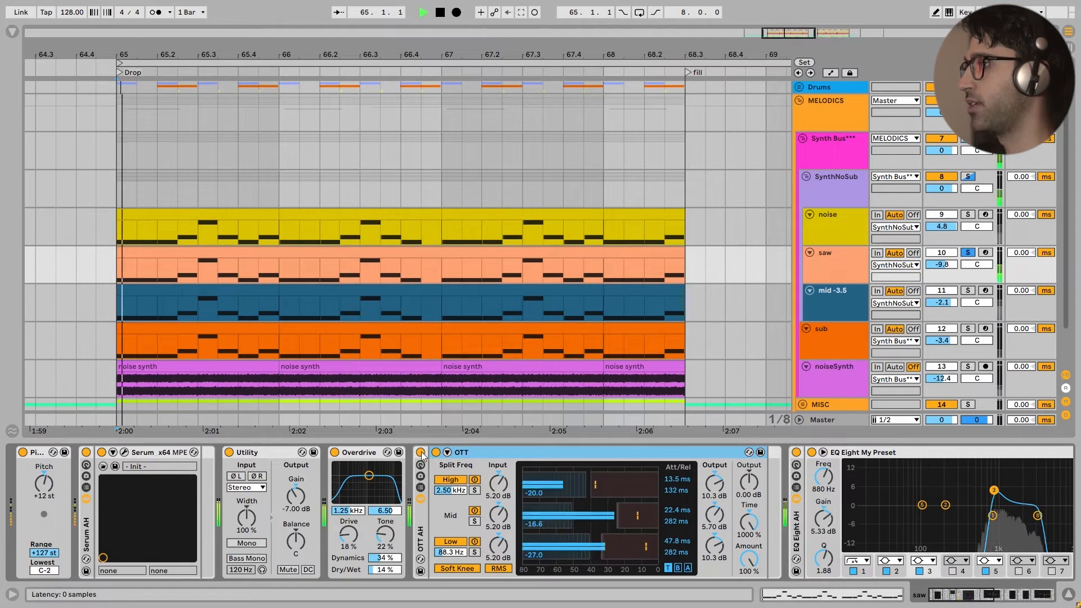
pyautogui.click(420, 452)
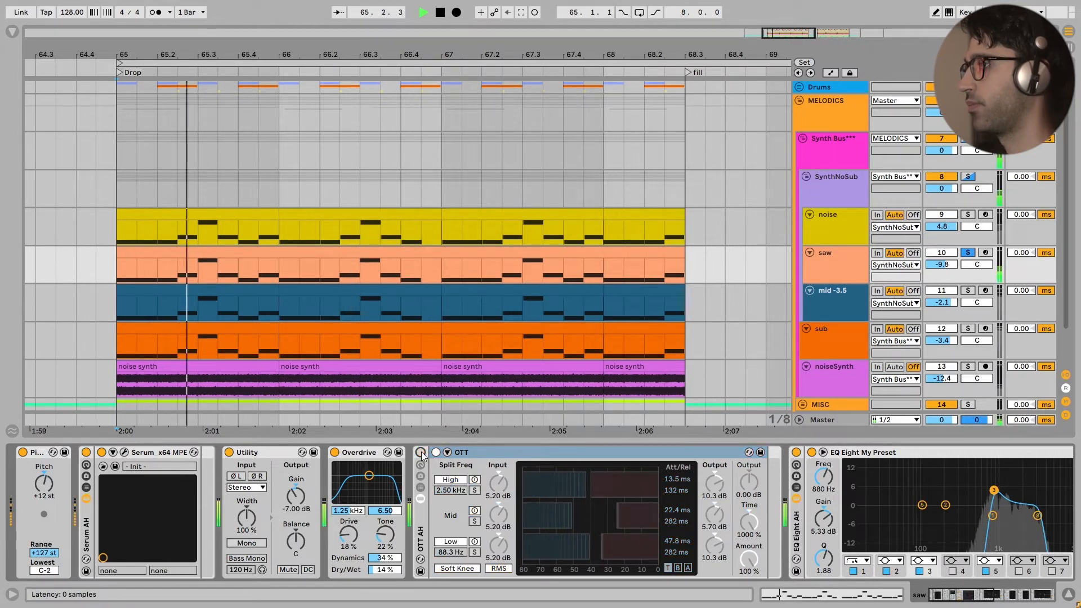
pyautogui.click(421, 453)
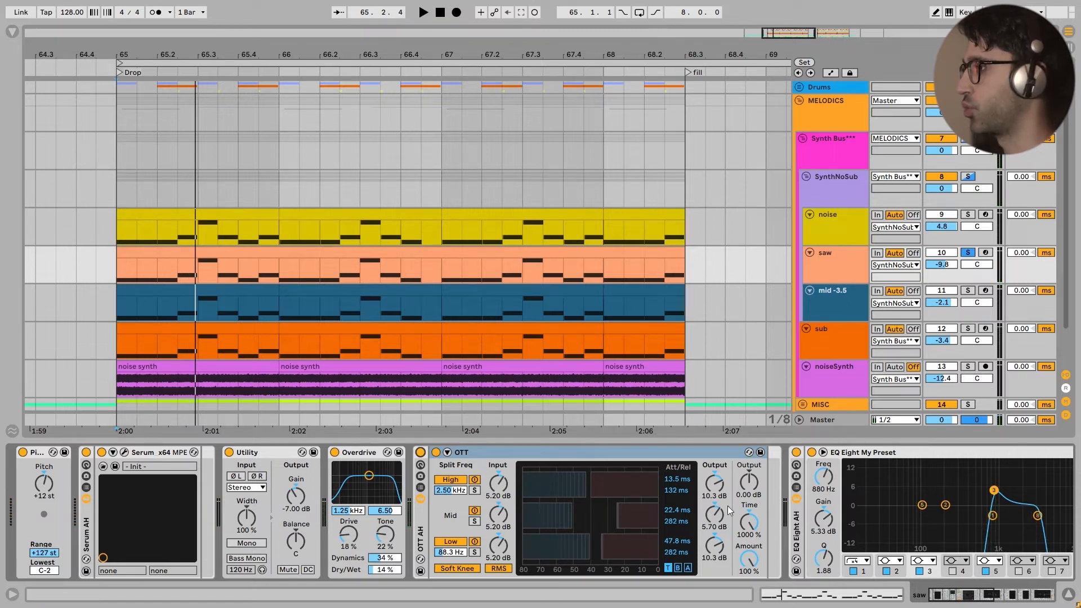
# Step: Examine the EQ Eight after OTT in the saw chain and audition the track with it switched off and on
pyautogui.hscroll(7, 575, 560)
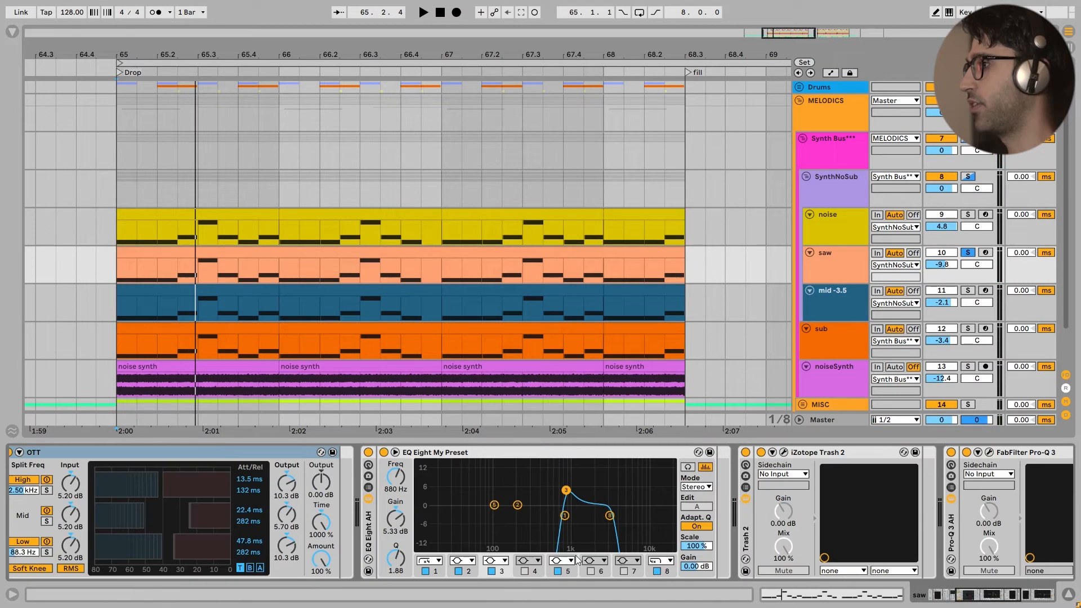
pyautogui.click(565, 490)
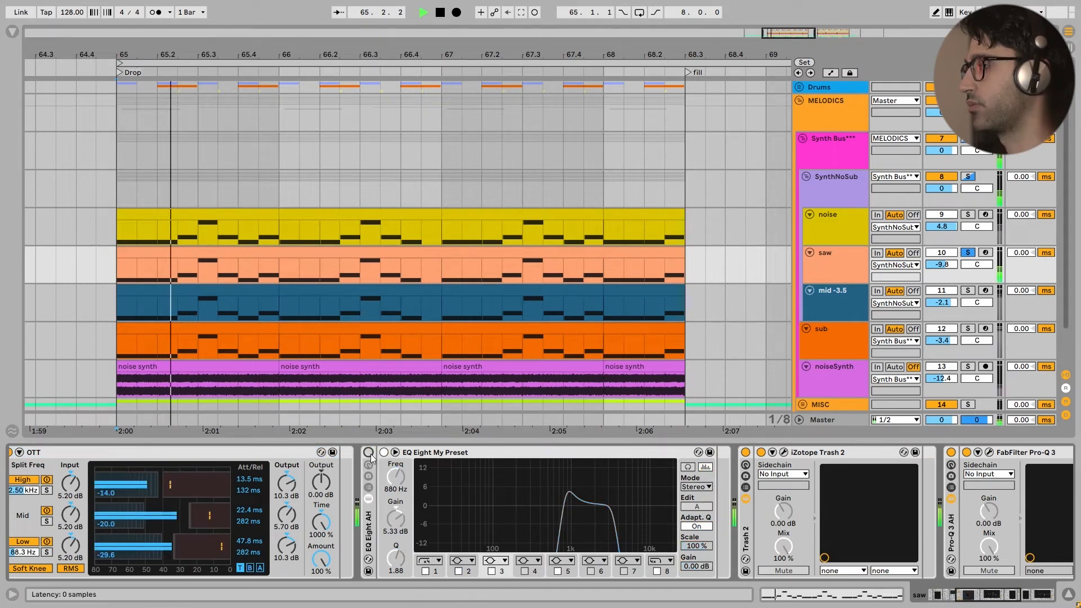
pyautogui.press('space')
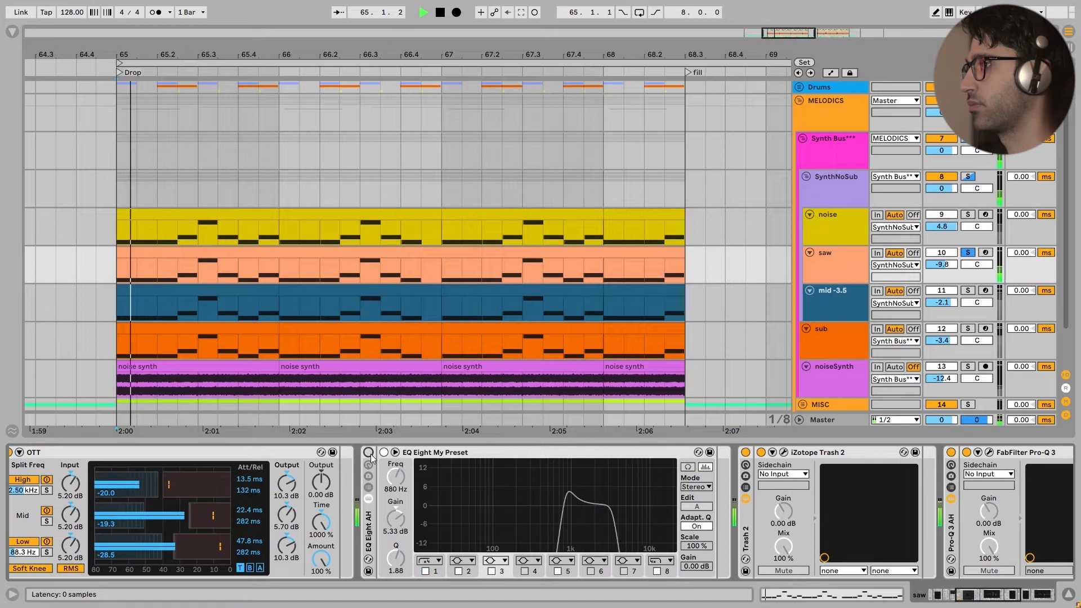
pyautogui.press('space')
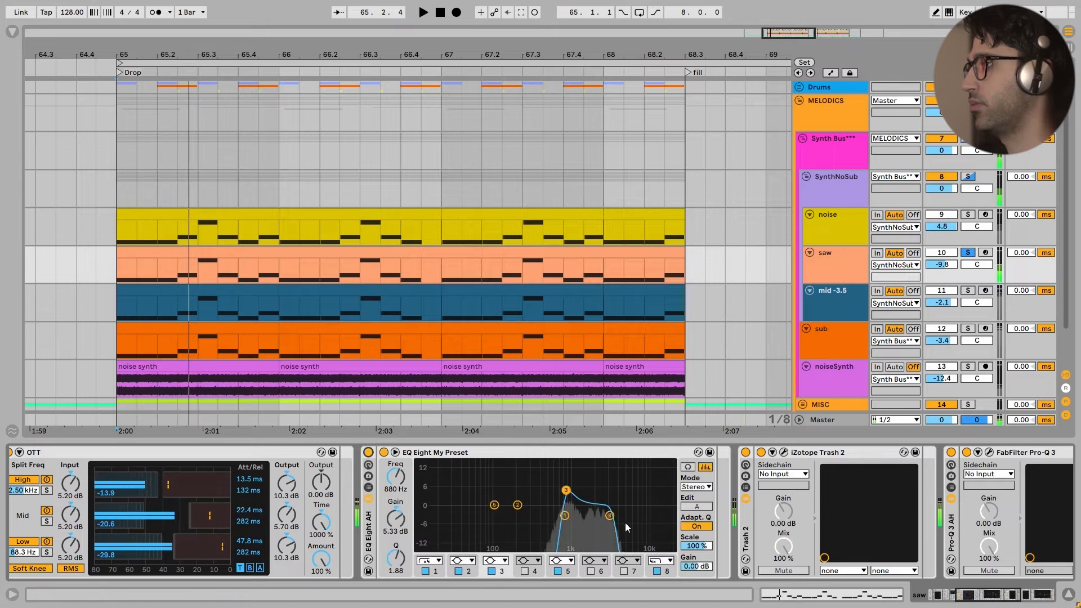
# Step: Open Trash 2 in the saw track's chain and compare the sound with the effect switched off and on during playback
pyautogui.hscroll(1, 648, 499)
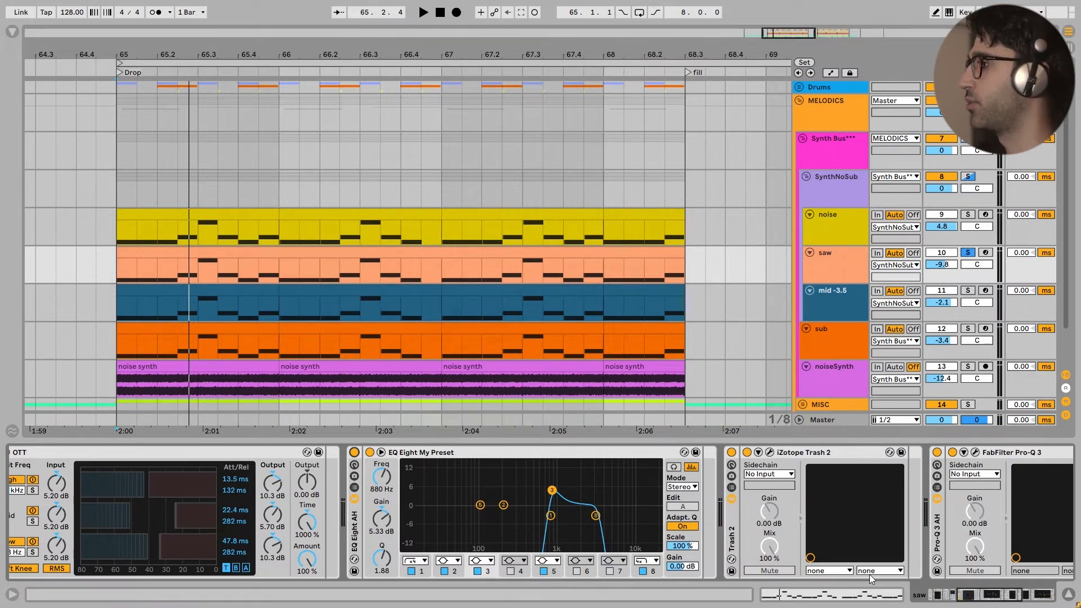
pyautogui.hscroll(10, 596, 455)
pyautogui.click(595, 452)
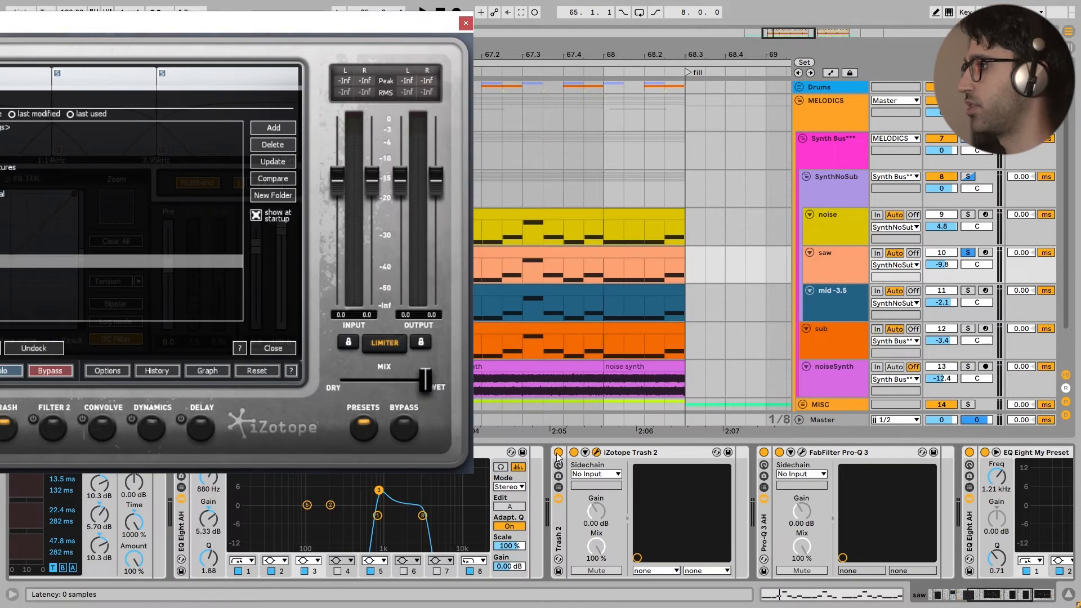
pyautogui.click(558, 454)
pyautogui.press('space')
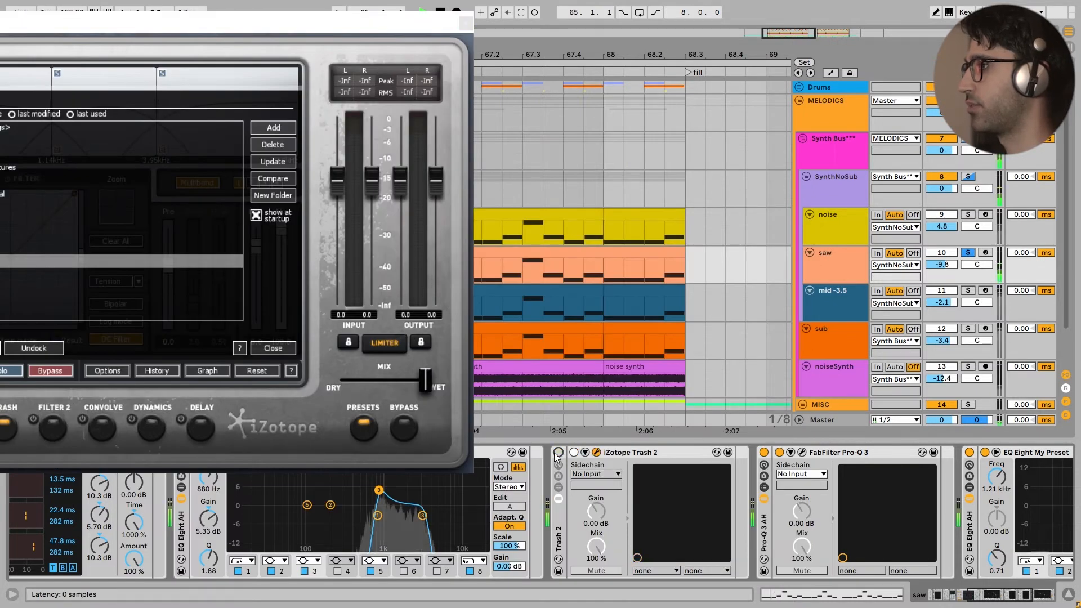
pyautogui.click(557, 453)
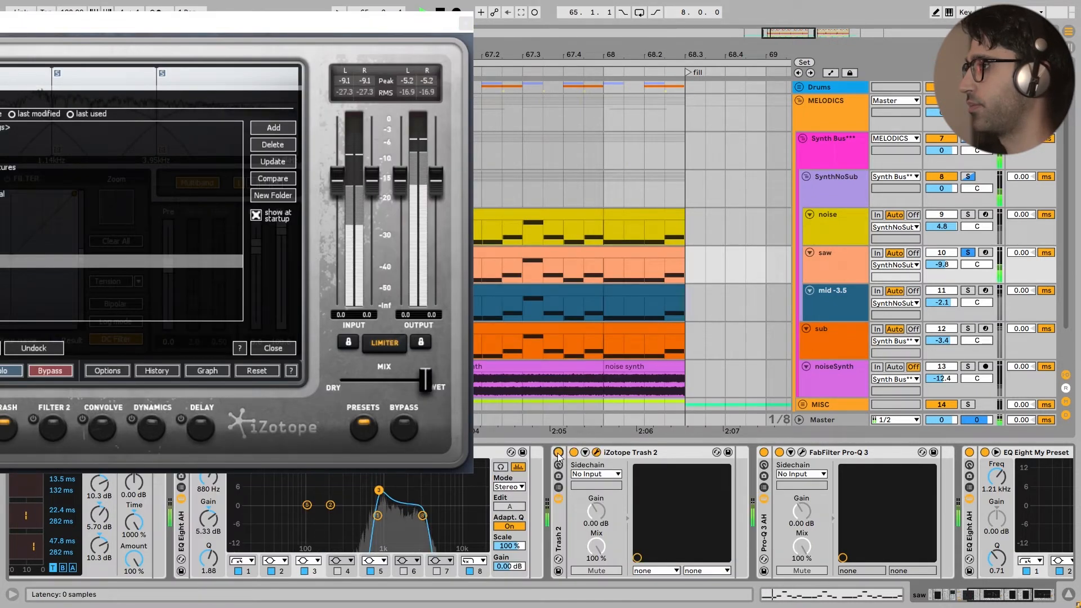
pyautogui.press('space')
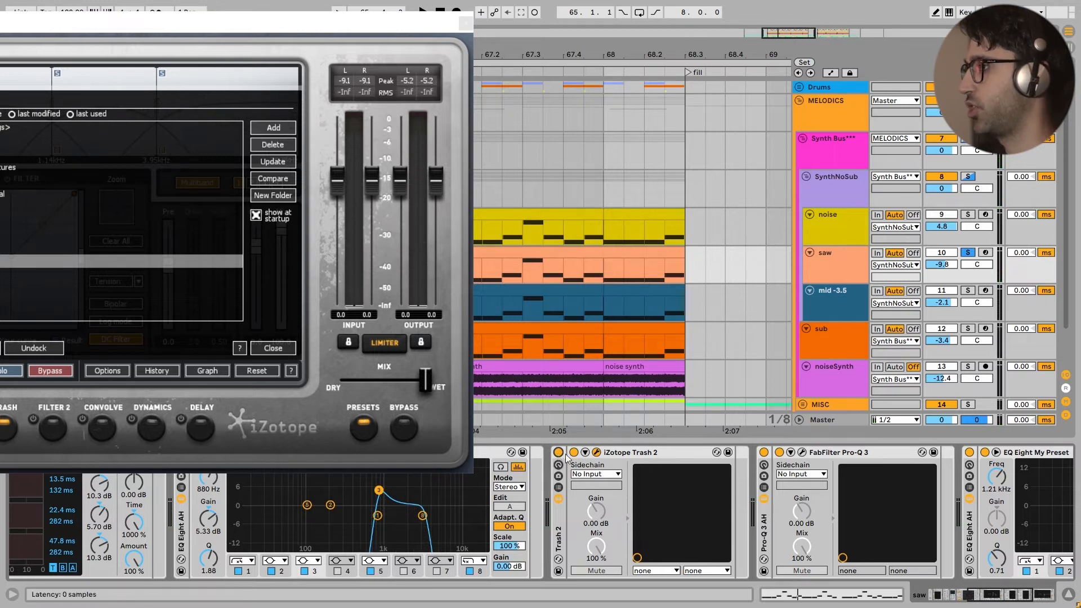
pyautogui.press('space')
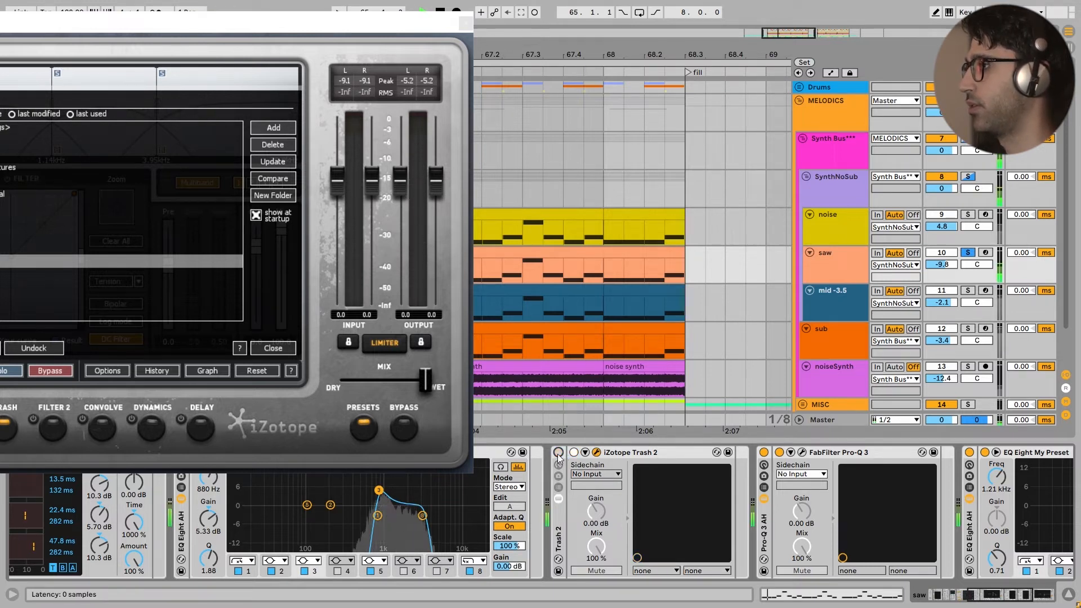
pyautogui.press('space')
# Step: Close Trash 2's Preset Manager, examine the third band's Dense distortion settings, and close the plug-in window
pyautogui.moveTo(360, 29); pyautogui.dragTo(666, 44)
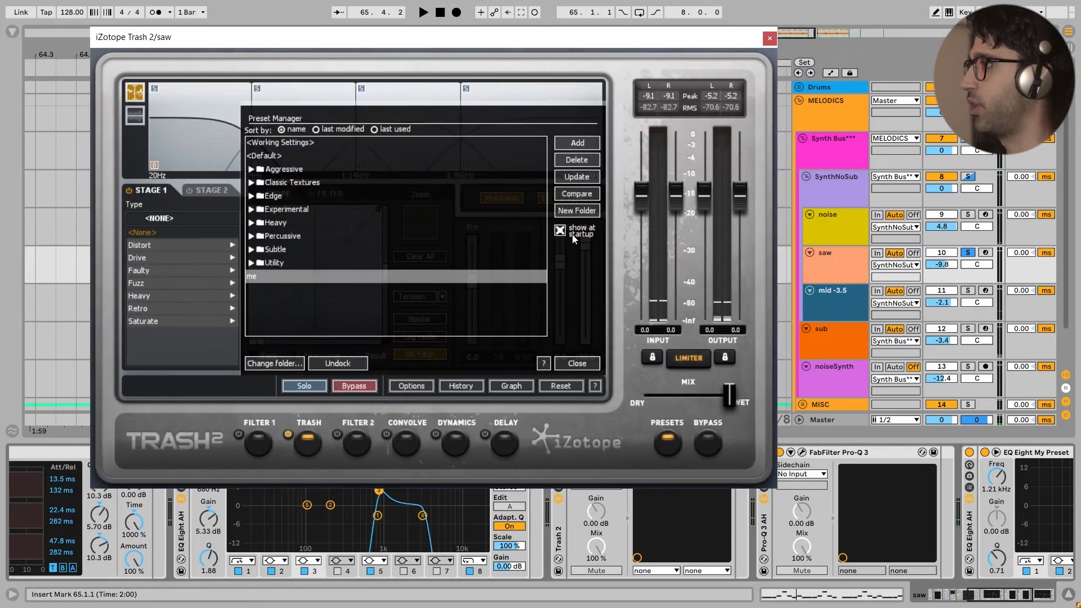
pyautogui.click(578, 363)
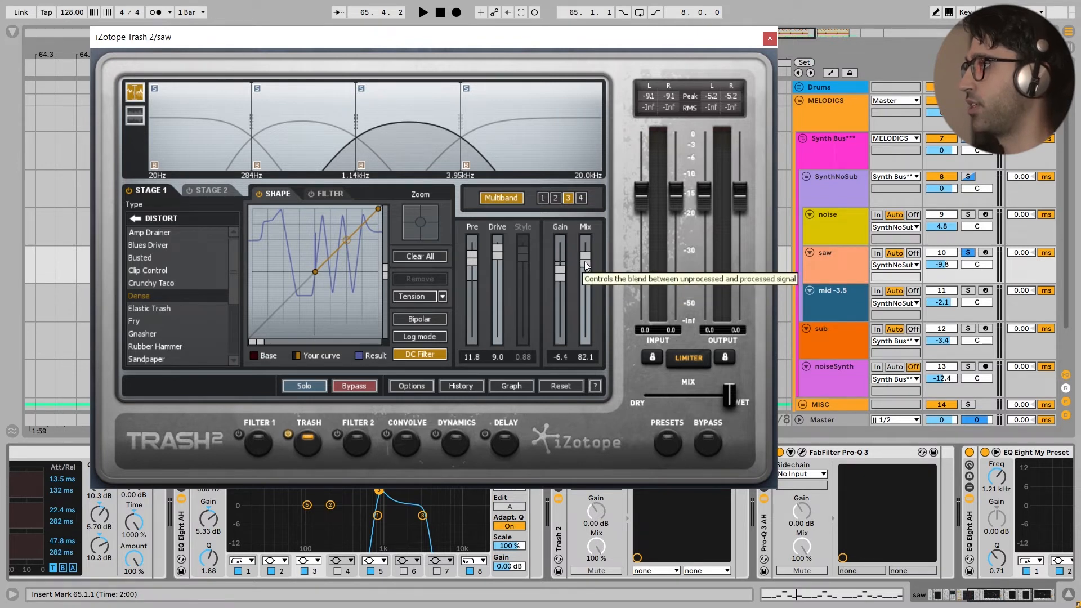
pyautogui.click(769, 37)
# Step: Open FabFilter Pro-Q 3 in the saw track's chain and compare the sound with it switched off and on during playback
pyautogui.click(793, 452)
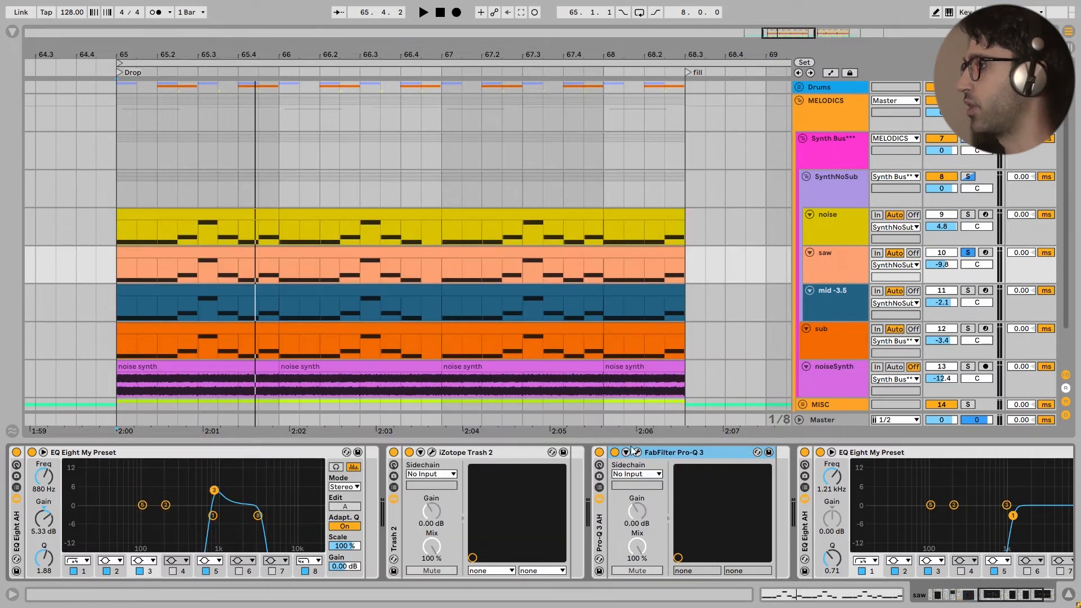
pyautogui.click(637, 452)
pyautogui.click(599, 453)
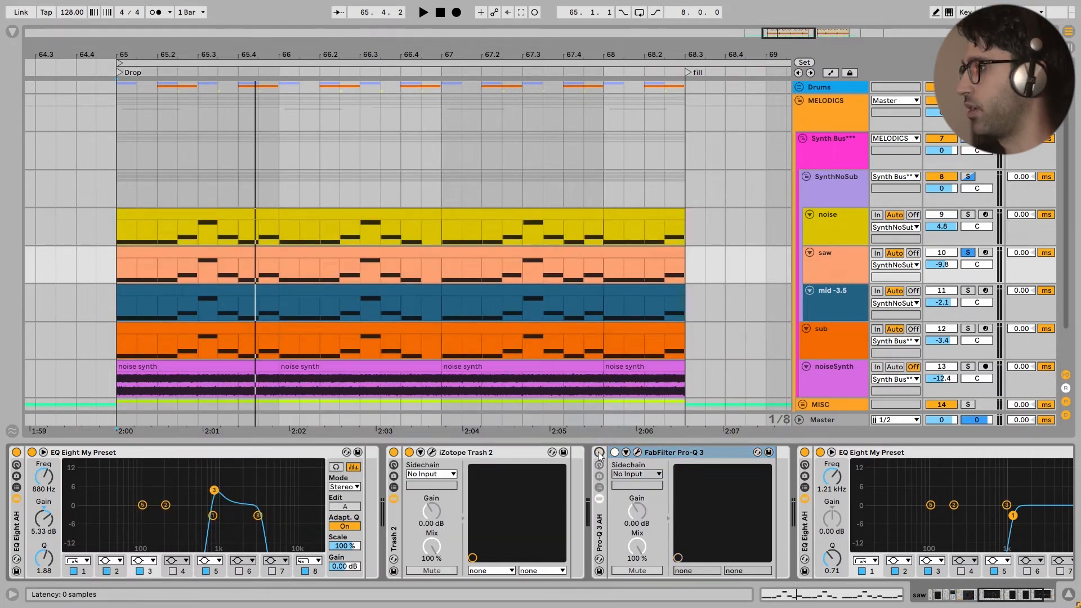
pyautogui.press('space')
pyautogui.click(636, 452)
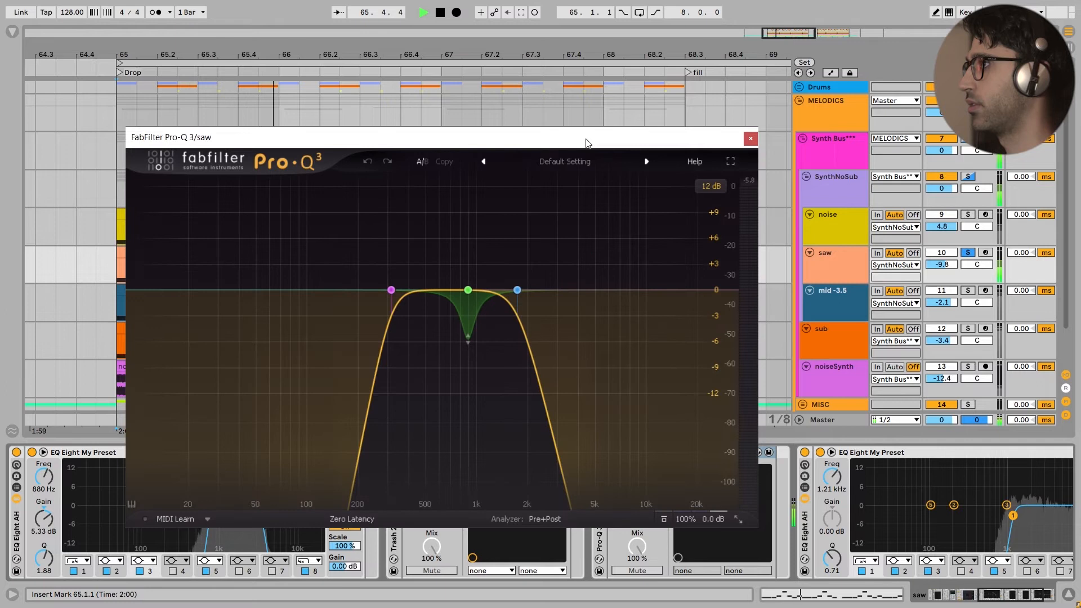
pyautogui.moveTo(644, 137); pyautogui.dragTo(938, 27)
pyautogui.press('space')
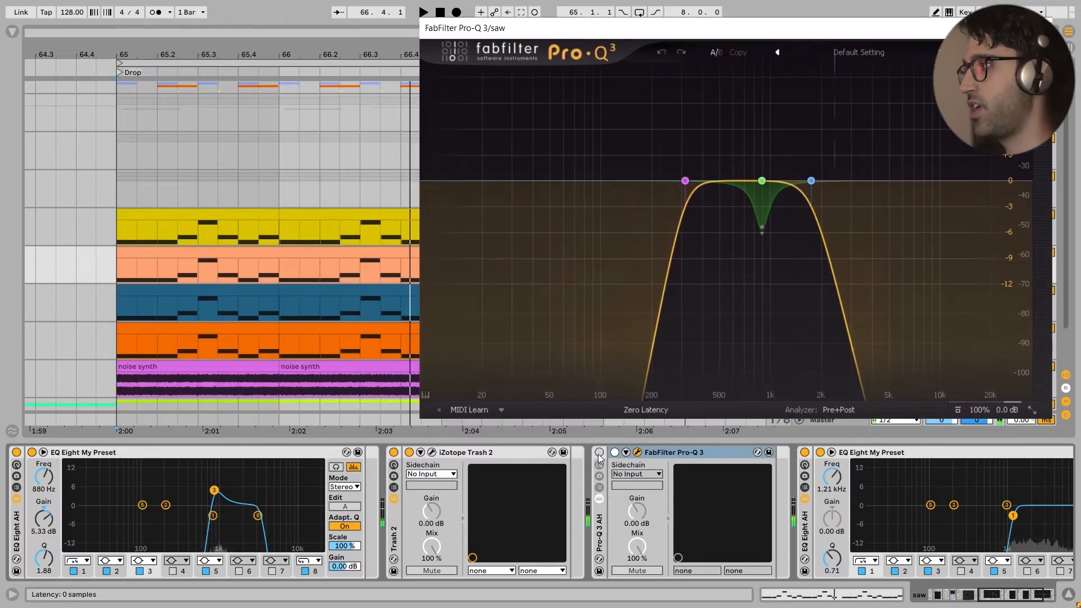
pyautogui.click(600, 454)
pyautogui.press('space')
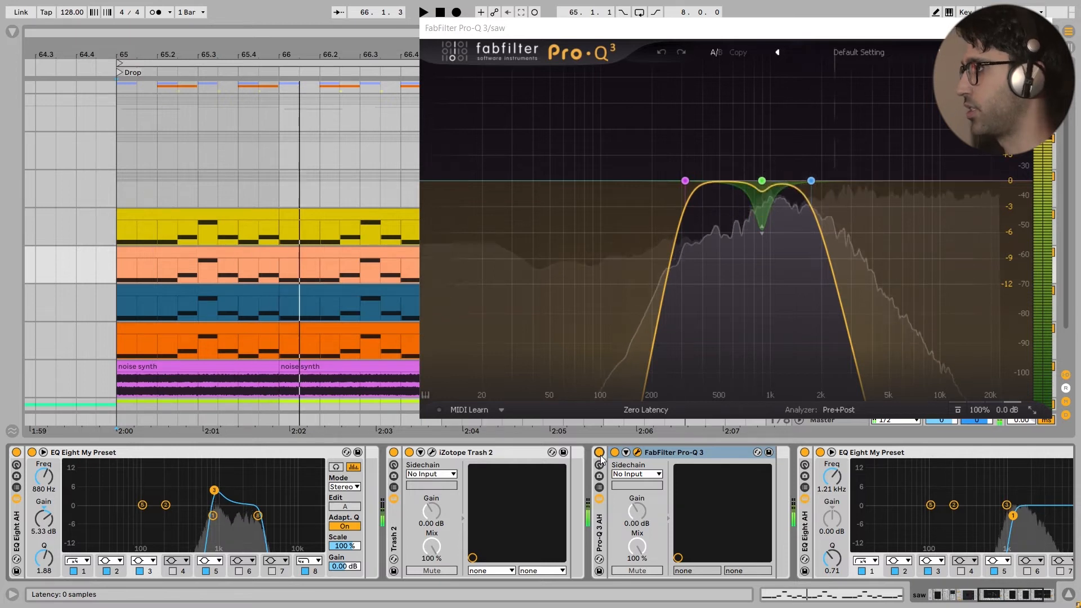
# Step: Solo the mid -3.5 track, bring the start of its device chain into view, and audition the layer
pyautogui.click(825, 487)
pyautogui.click(844, 304)
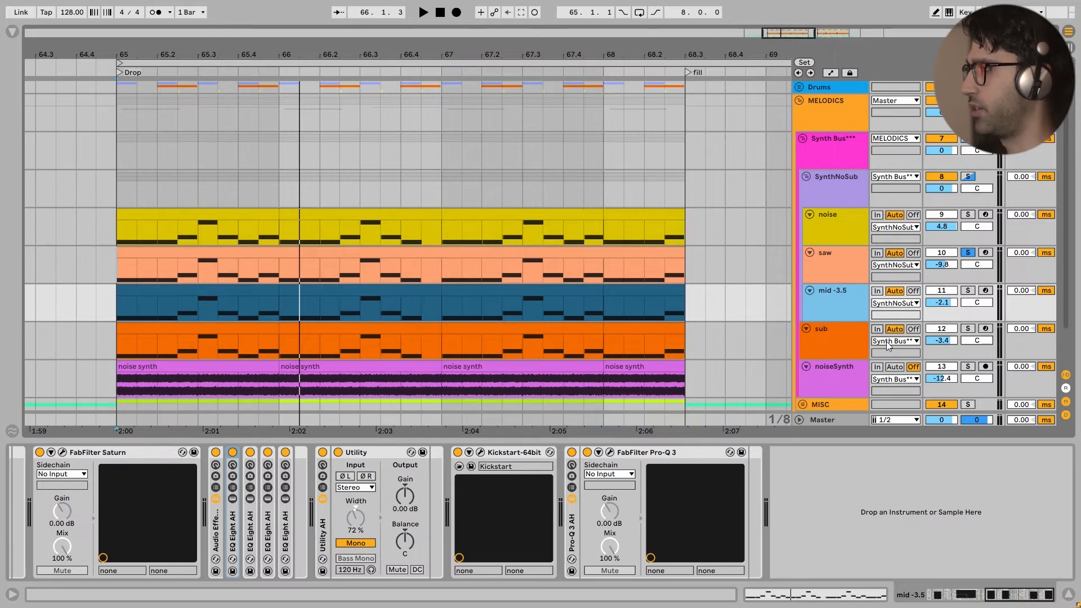
pyautogui.moveTo(1020, 593); pyautogui.dragTo(672, 577)
pyautogui.press('s')
pyautogui.press('space')
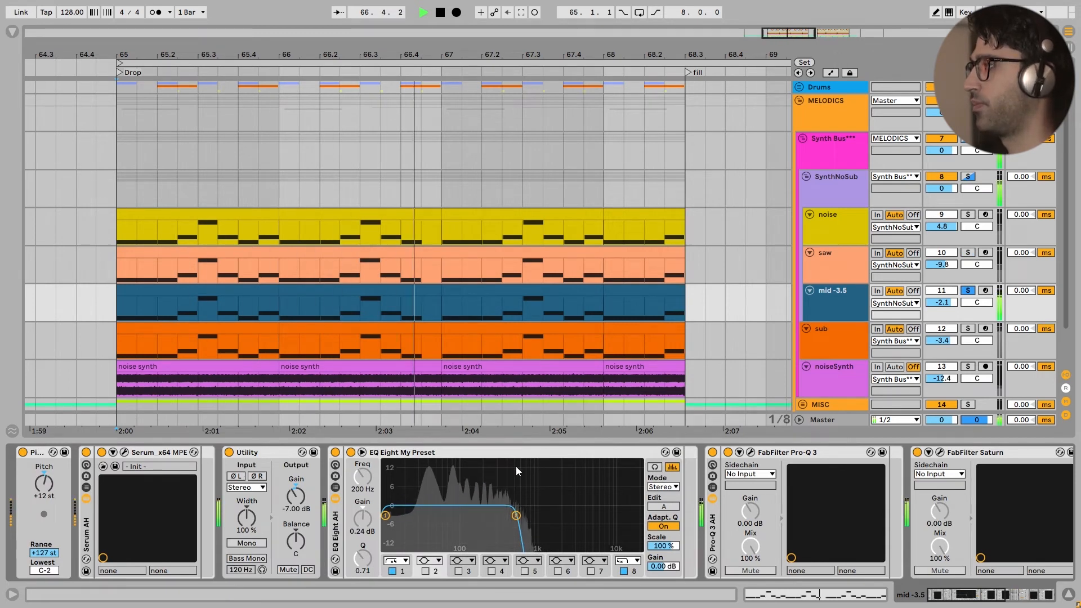
pyautogui.press('space')
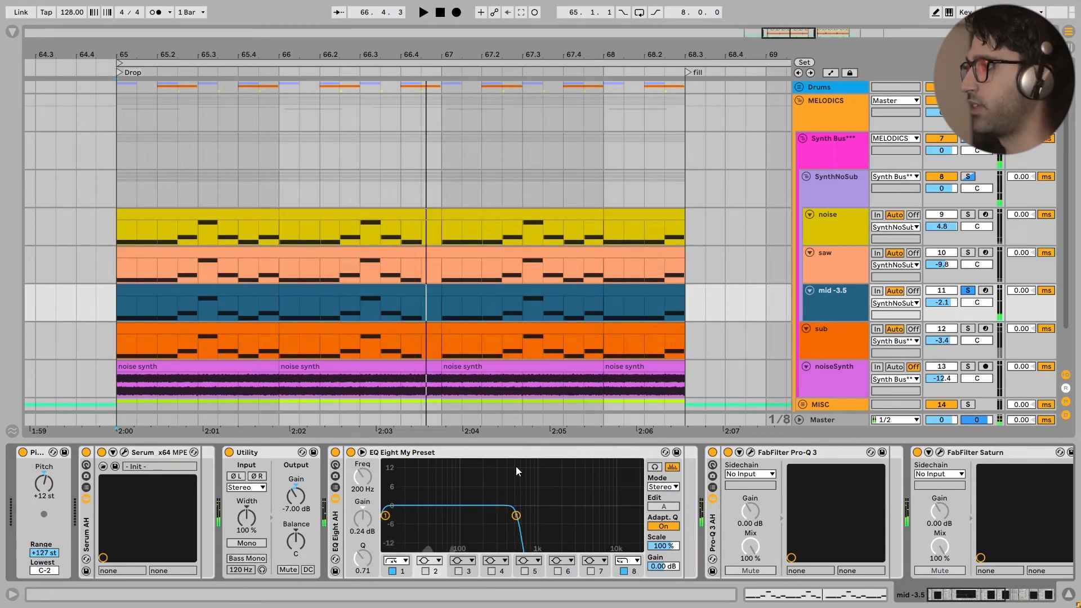
# Step: Examine the oscillator and effects settings of the mid track's Serum patch, and close the plug-in window
pyautogui.click(124, 452)
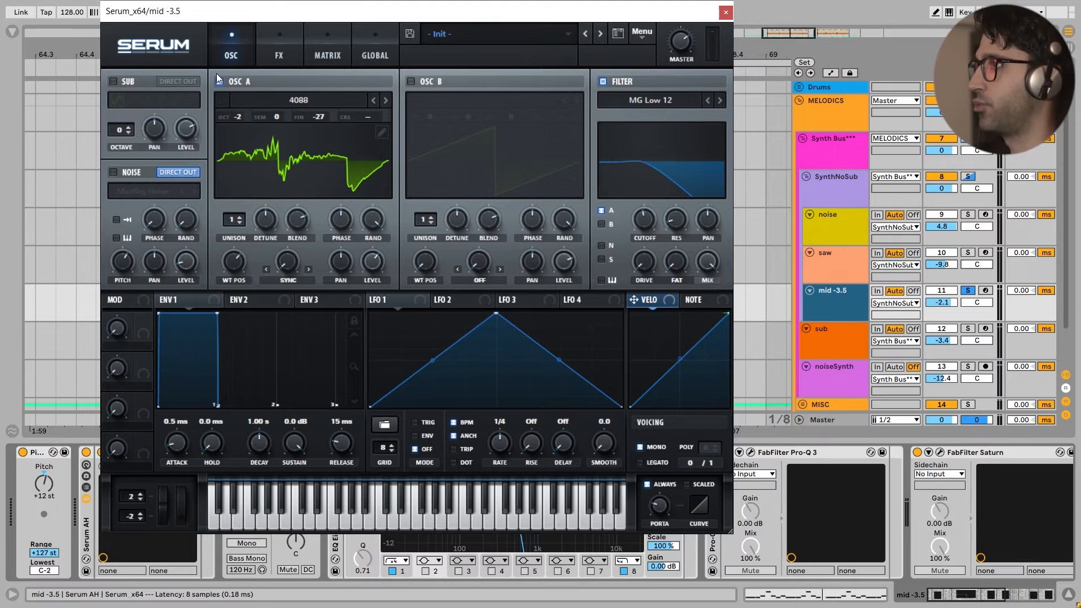
pyautogui.click(278, 56)
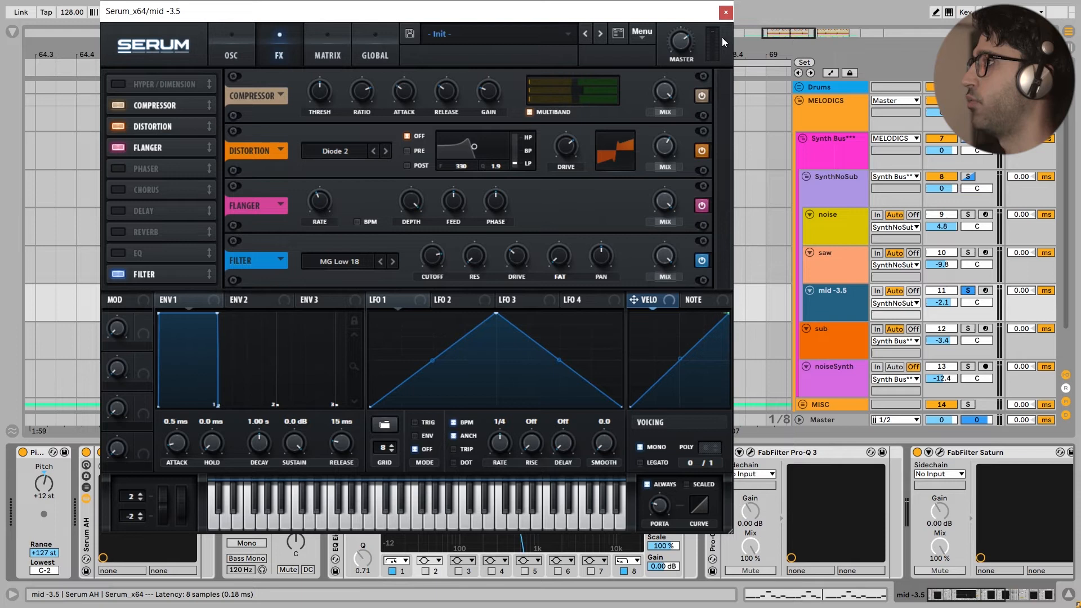
pyautogui.click(725, 12)
# Step: Examine the EQ curve of the first FabFilter Pro-Q 3 in the mid track's chain, and close it
pyautogui.scroll(-5, 500, 454)
pyautogui.click(499, 452)
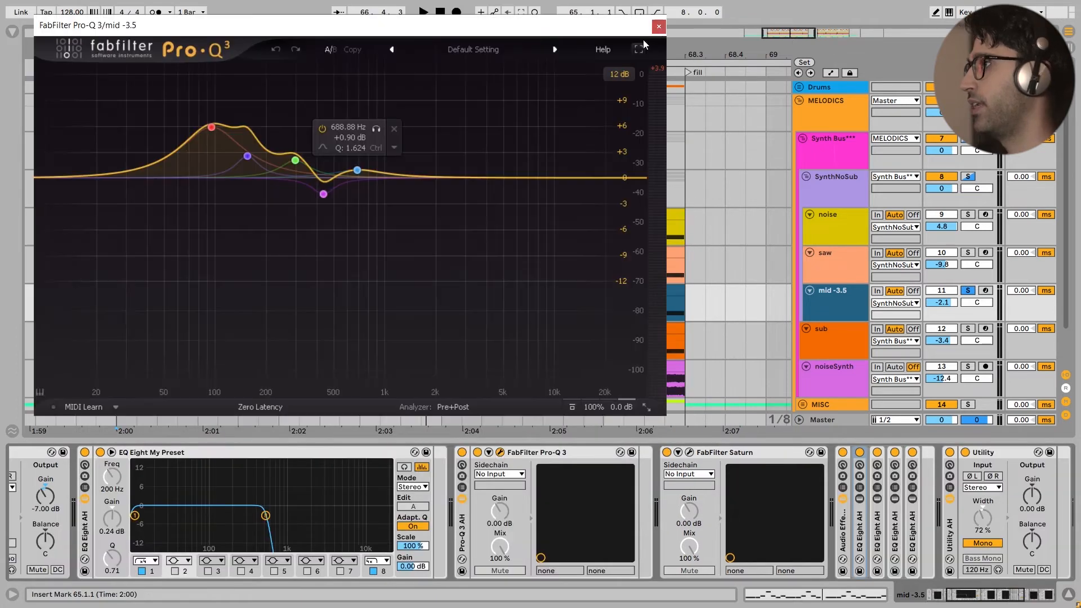
pyautogui.click(658, 26)
# Step: Examine the second band in the mid track's FabFilter Saturn and audition the track with the effect switched off and on
pyautogui.scroll(-1, 747, 487)
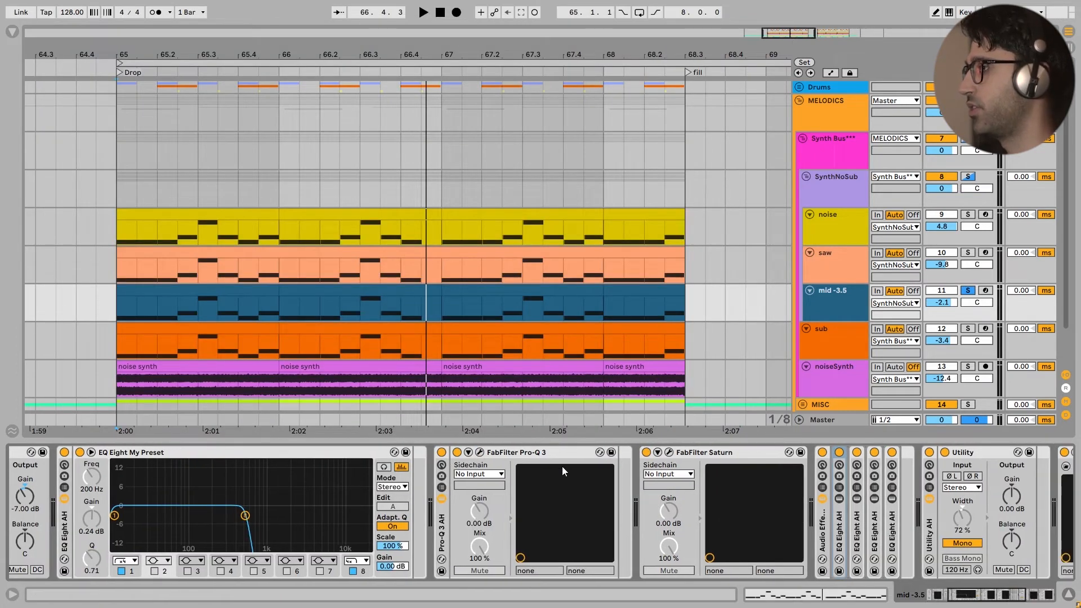
pyautogui.scroll(-3, 561, 466)
pyautogui.click(597, 452)
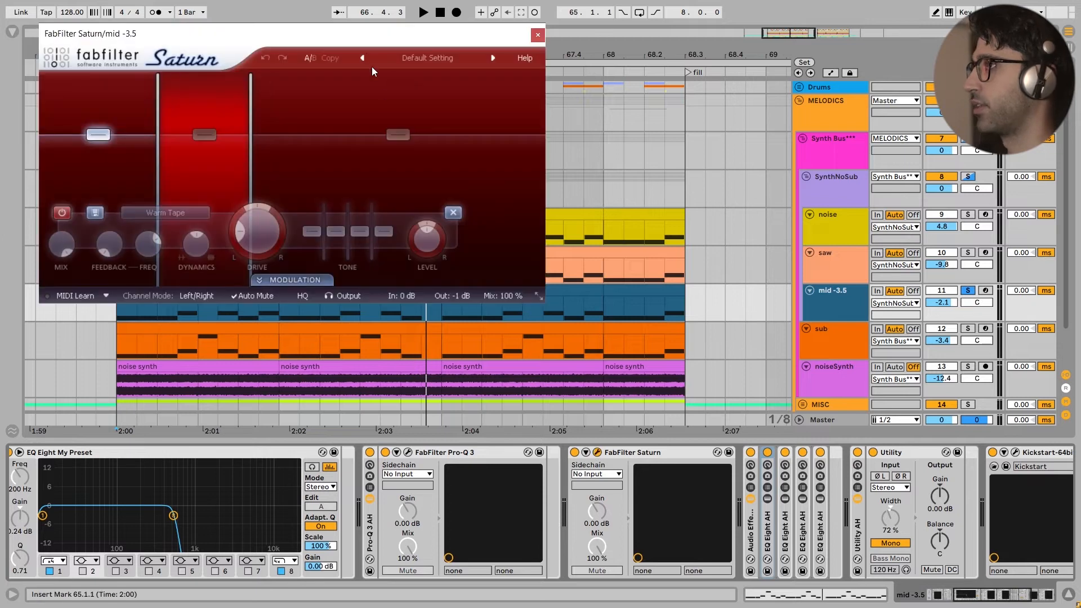
pyautogui.moveTo(353, 35); pyautogui.dragTo(415, 38)
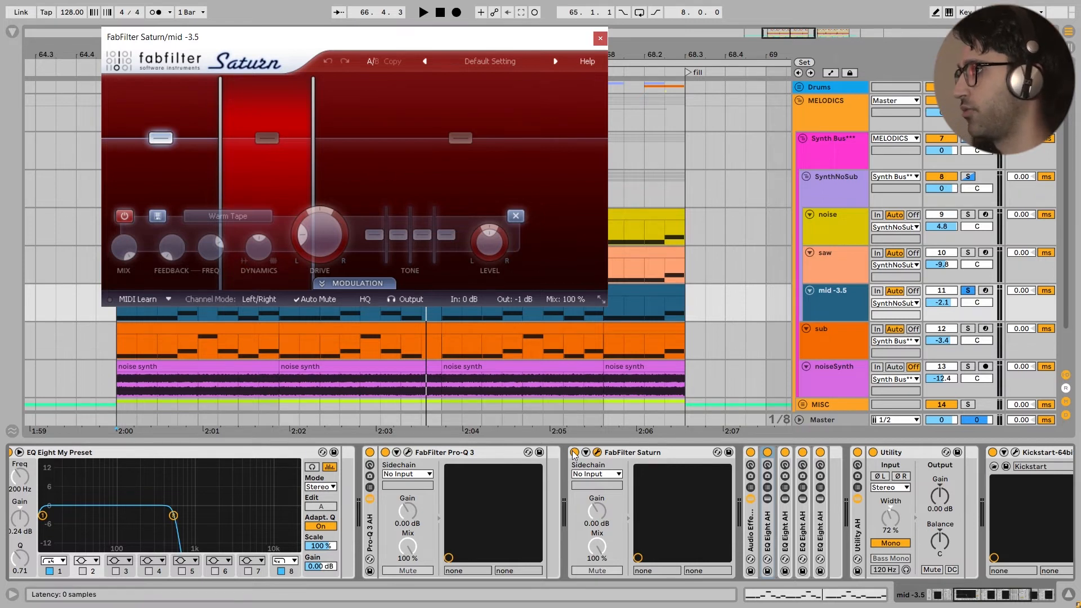
pyautogui.click(283, 185)
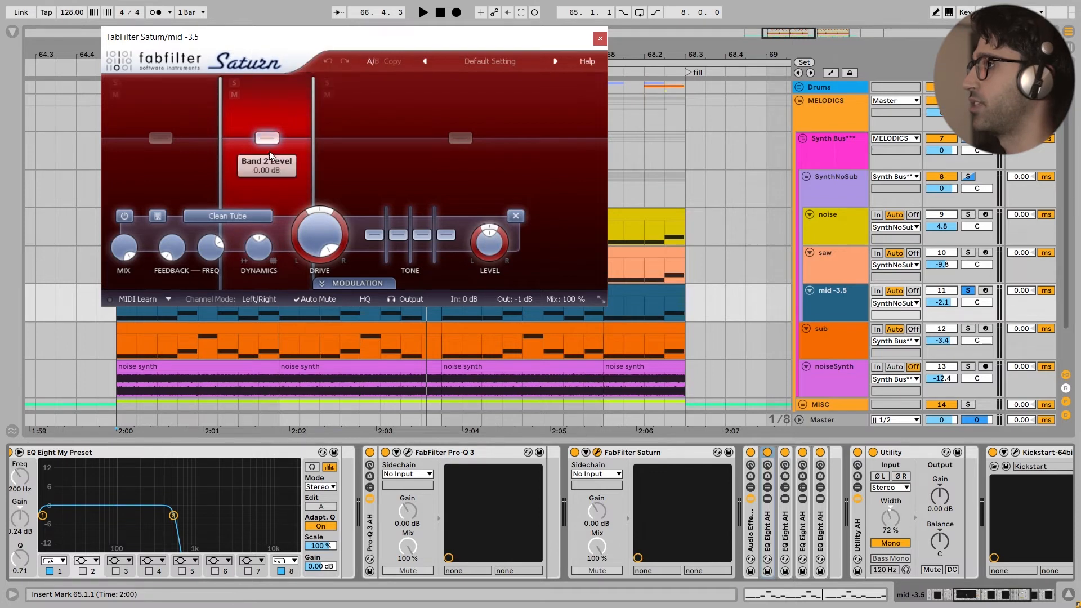
pyautogui.click(575, 453)
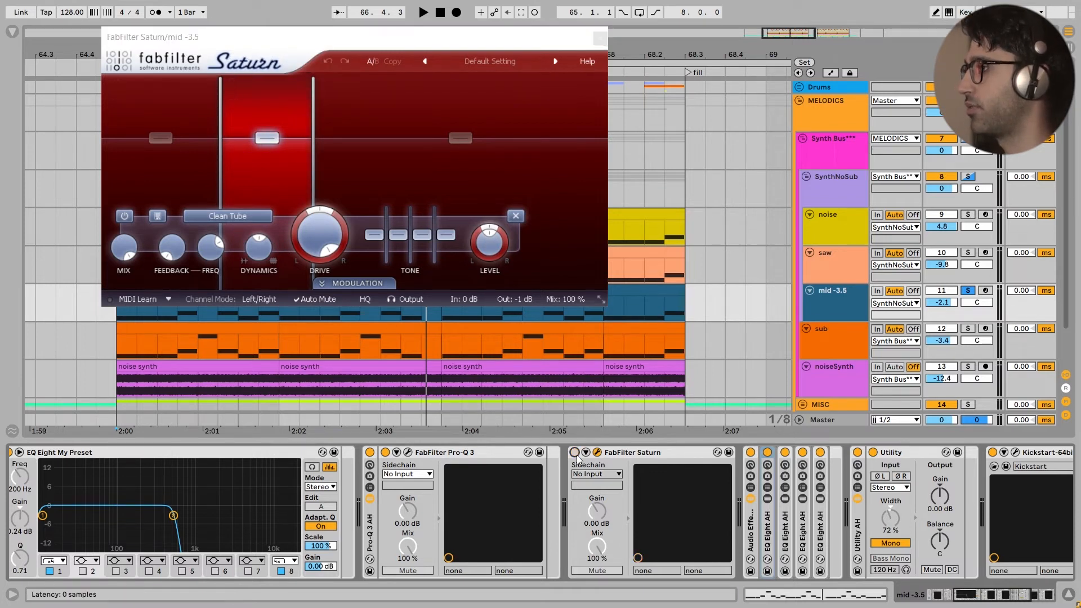
pyautogui.press('space')
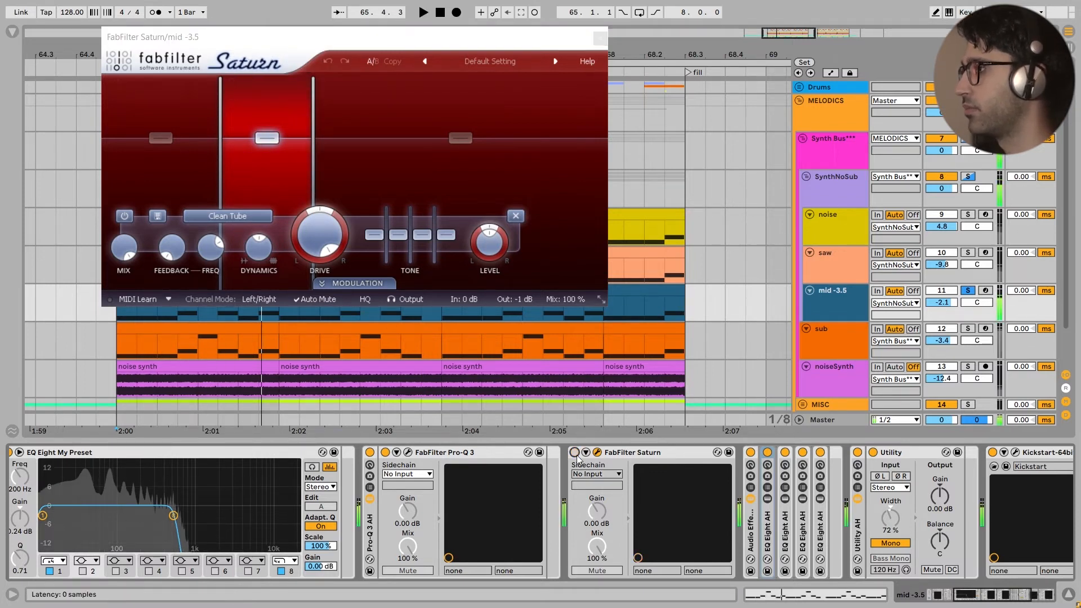
pyautogui.click(575, 452)
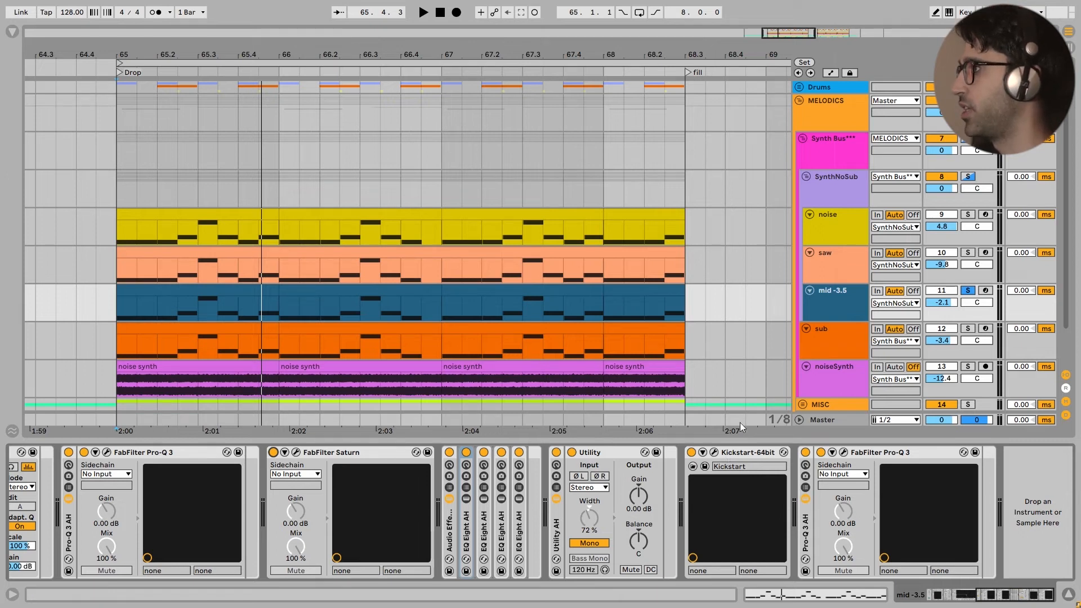
# Step: Check the effects on the synth and MELODICS groups, examine the MELODICS group's Kickstart sidechain settings, and close the plug-in
pyautogui.click(818, 151)
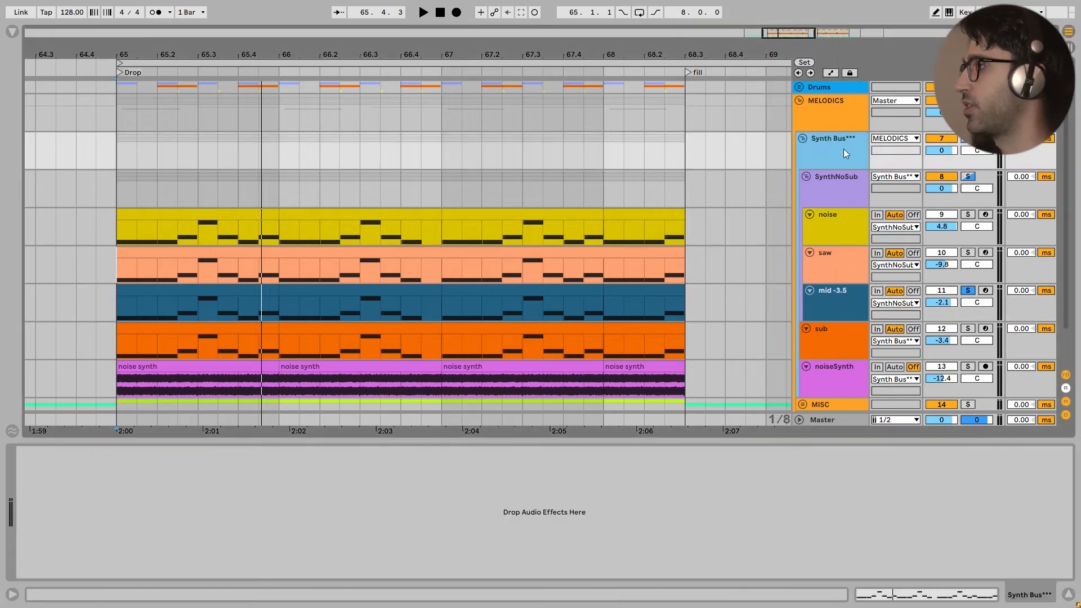
pyautogui.click(811, 192)
pyautogui.click(818, 120)
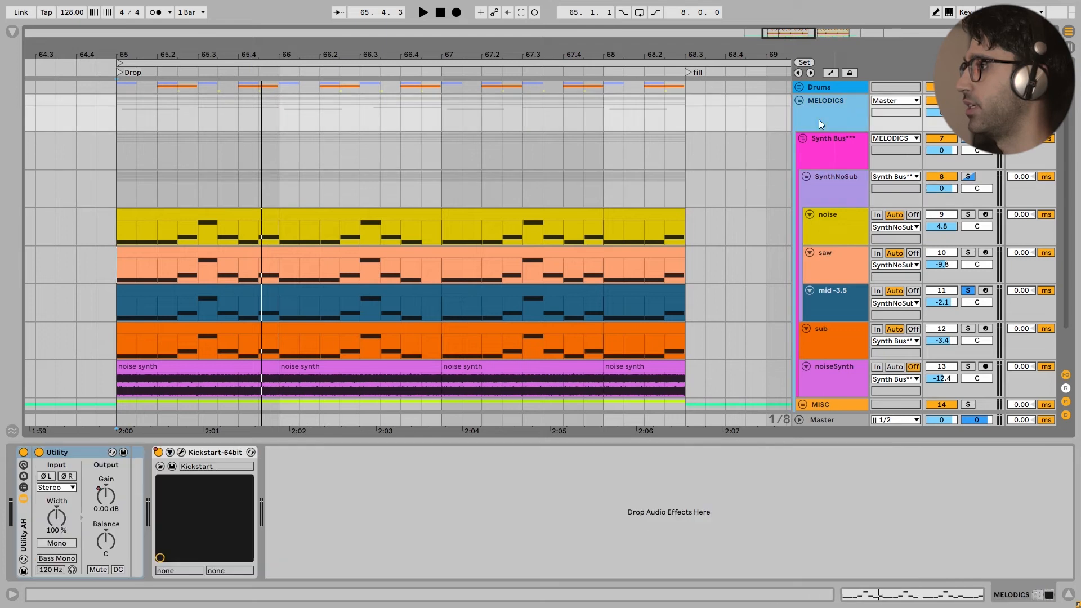
pyautogui.click(180, 452)
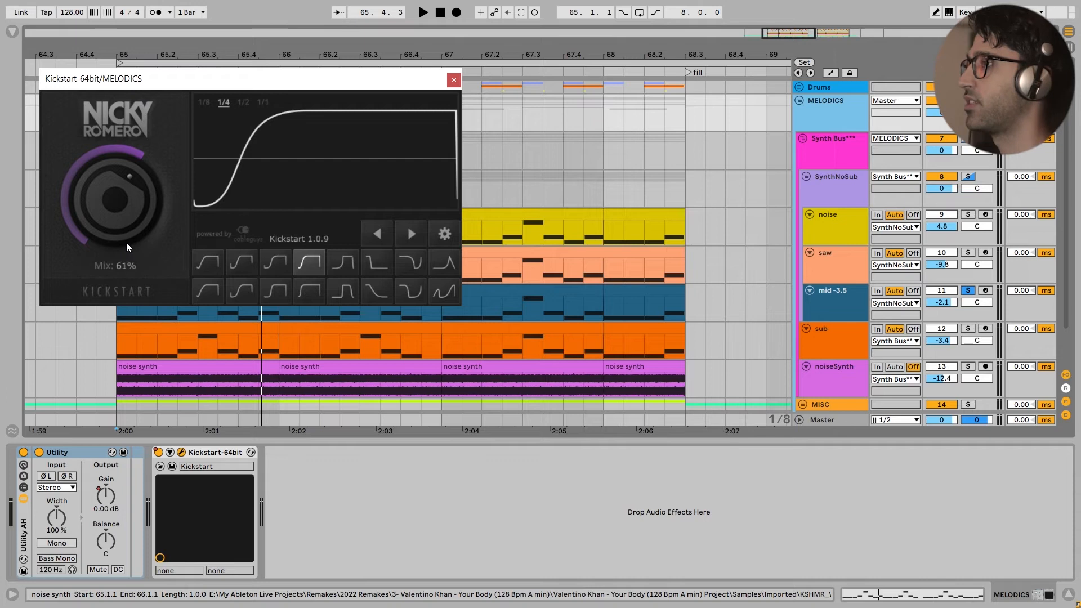
pyautogui.click(453, 79)
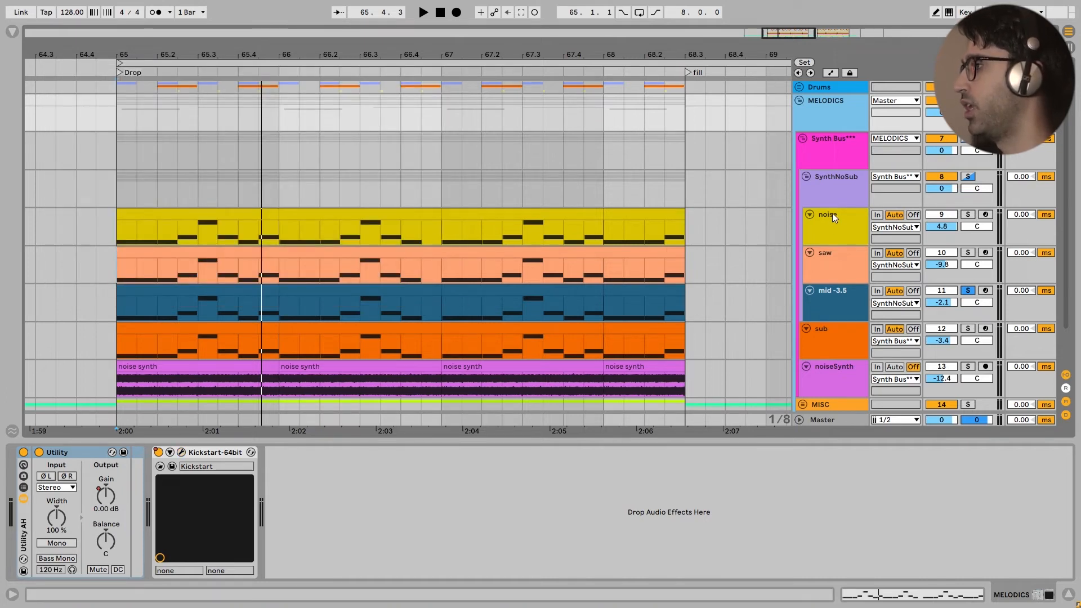
# Step: Compare the Kickstart curve and mix settings of the mid and sub tracks side by side, and close both plug-in windows
pyautogui.click(834, 267)
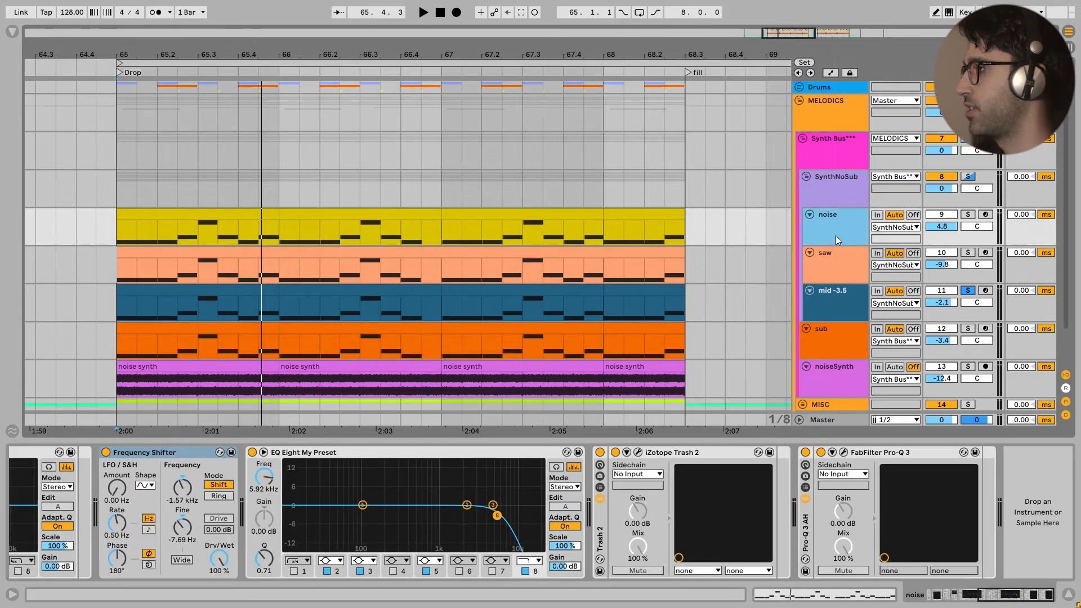
pyautogui.click(837, 300)
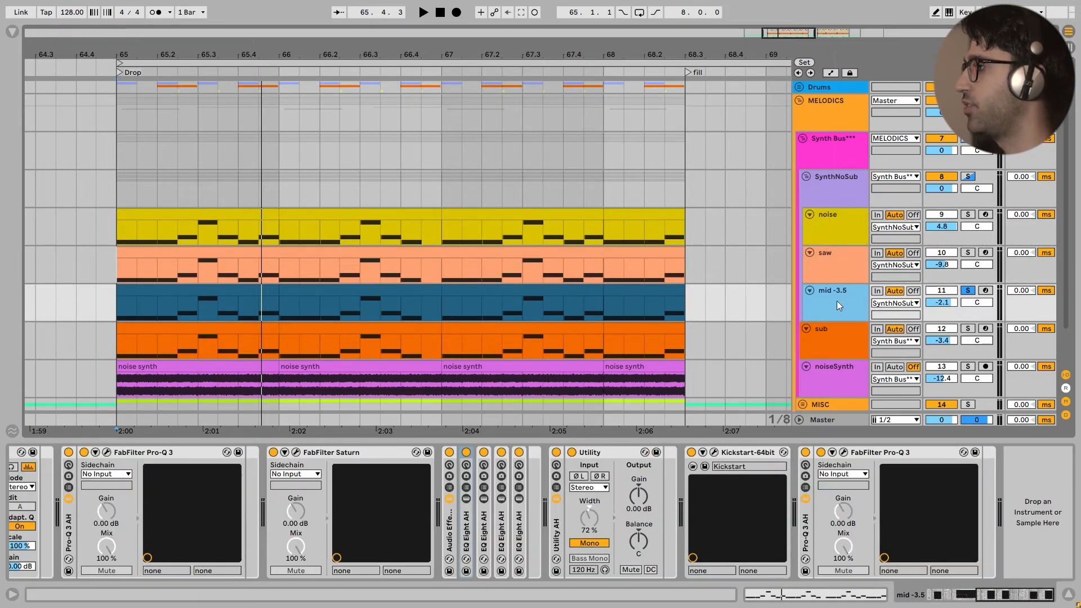
pyautogui.click(714, 452)
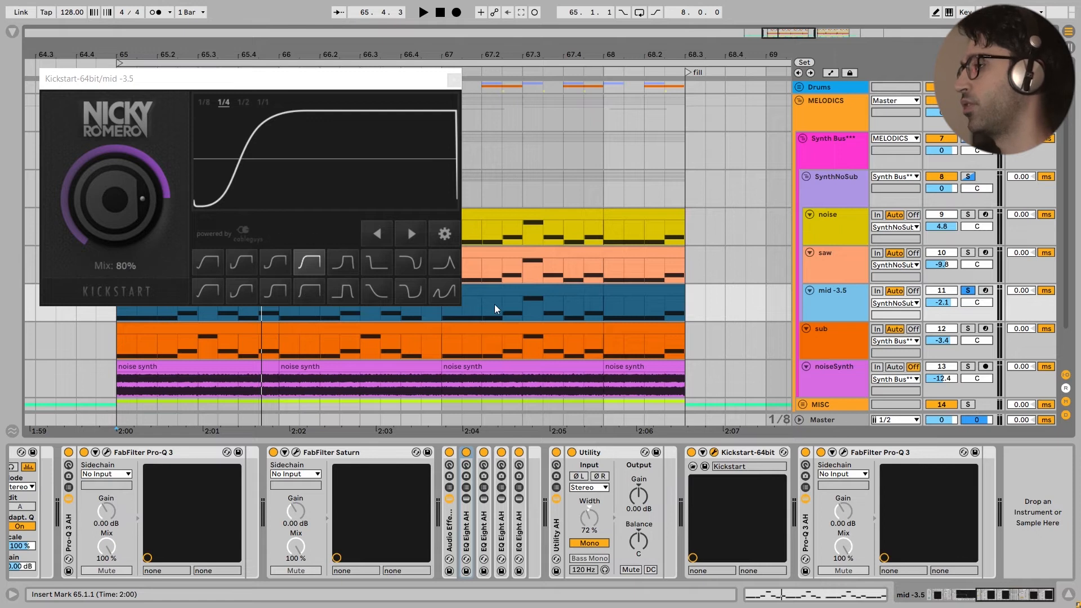
pyautogui.click(512, 304)
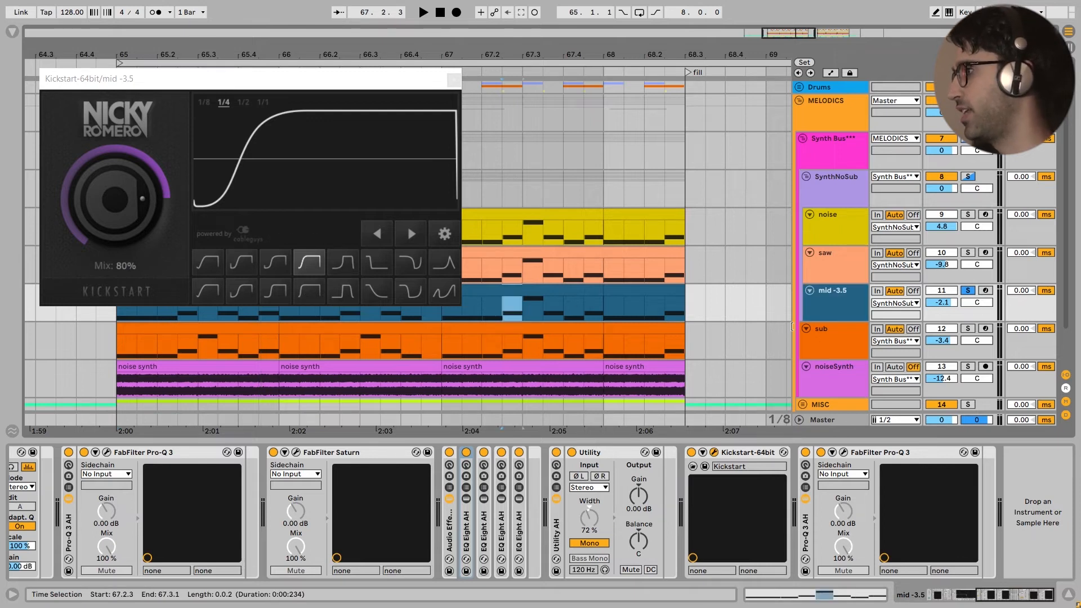
pyautogui.click(828, 340)
pyautogui.click(644, 452)
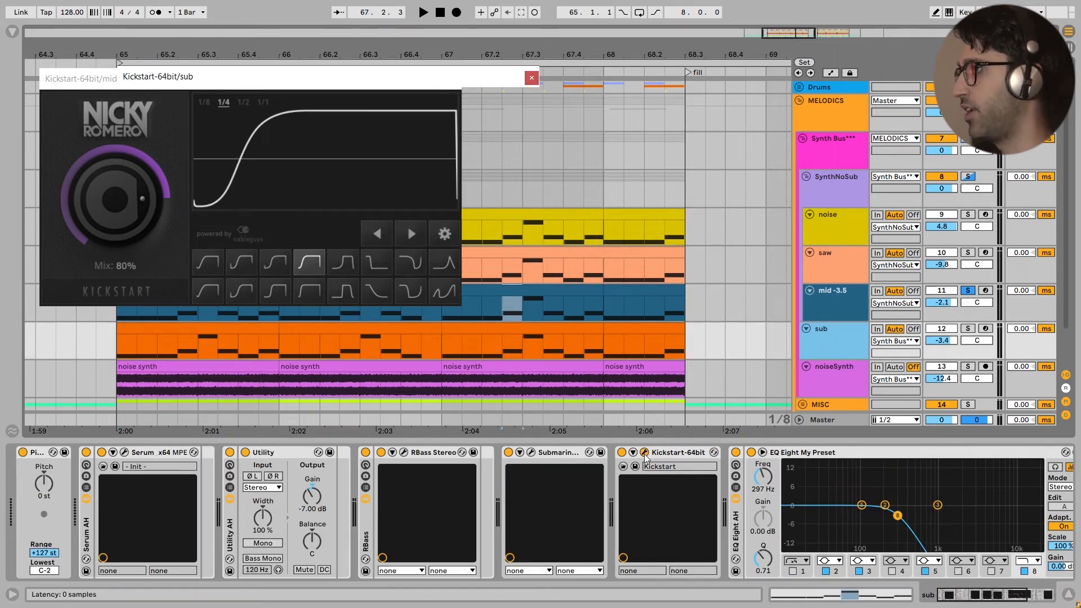
pyautogui.moveTo(495, 80); pyautogui.dragTo(624, 92)
pyautogui.moveTo(491, 90); pyautogui.dragTo(778, 99)
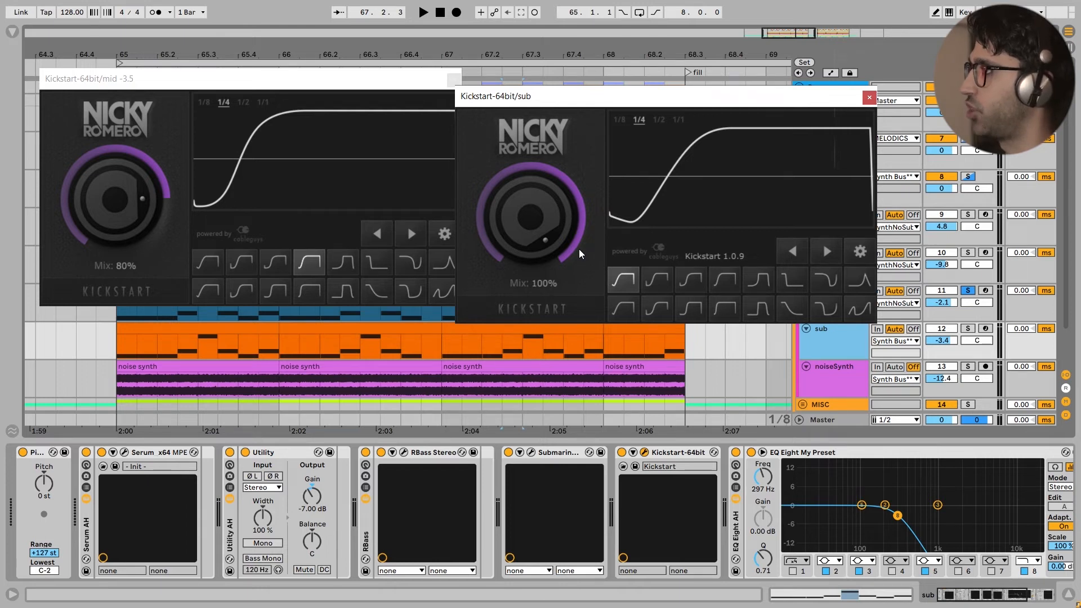
pyautogui.click(868, 97)
pyautogui.click(457, 78)
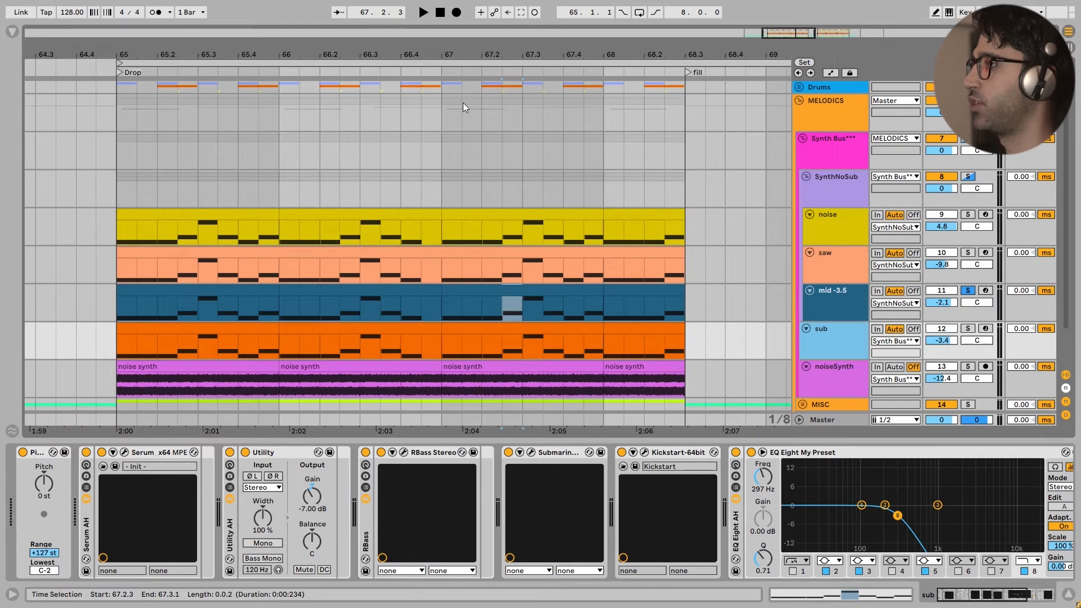
# Step: Solo the sub track and examine the oscillator settings of its Serum patch
pyautogui.scroll(-2, 457, 187)
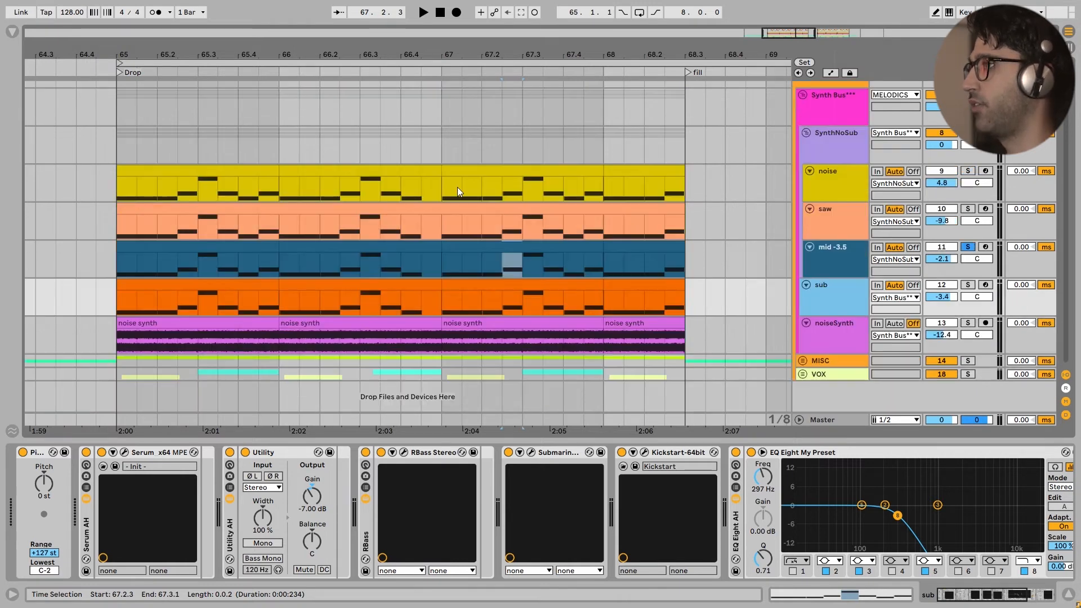
pyautogui.click(967, 285)
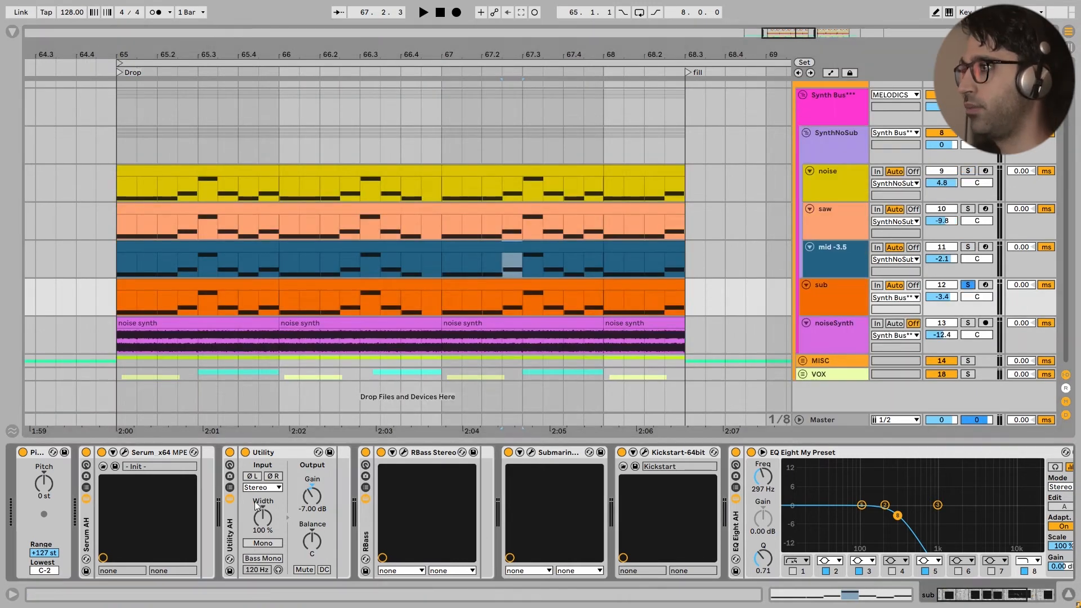
pyautogui.click(125, 452)
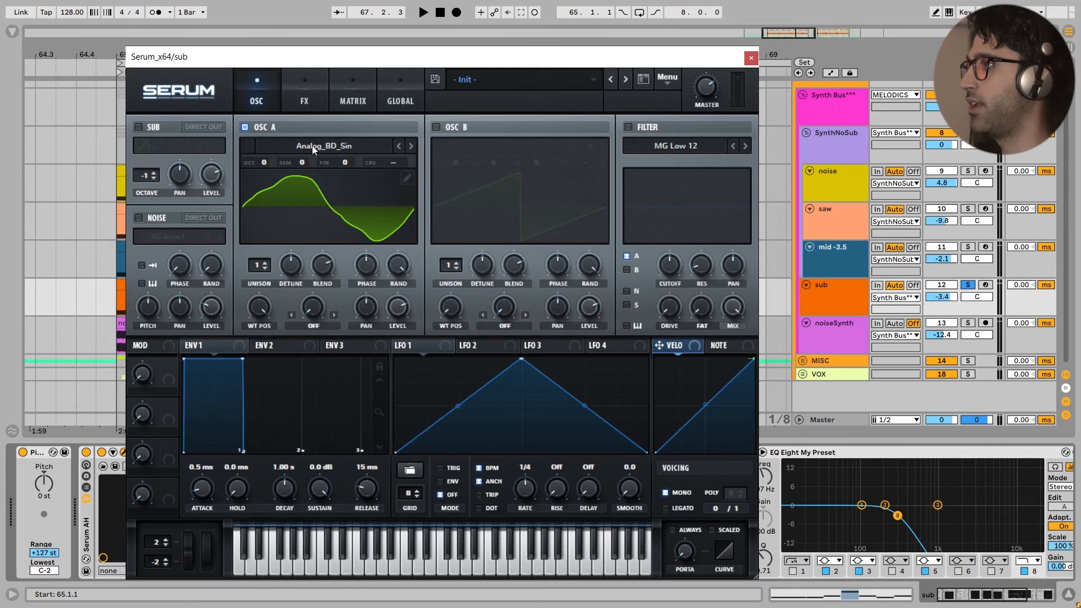
pyautogui.click(751, 58)
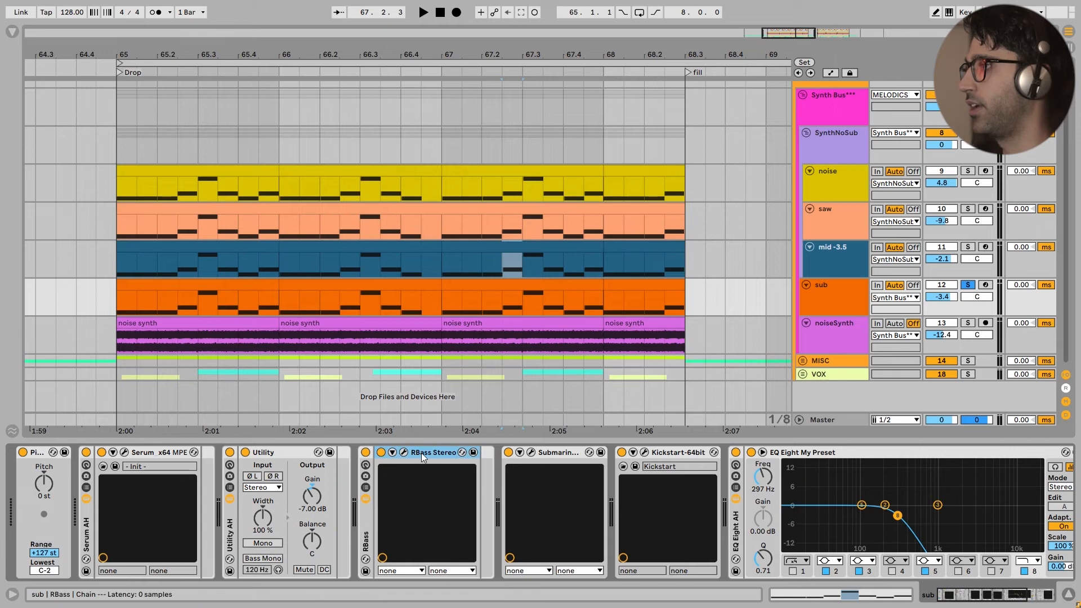
# Step: Examine the RBass settings in the sub track's chain and open the Submarine plug-in to inspect its sub levels
pyautogui.click(405, 453)
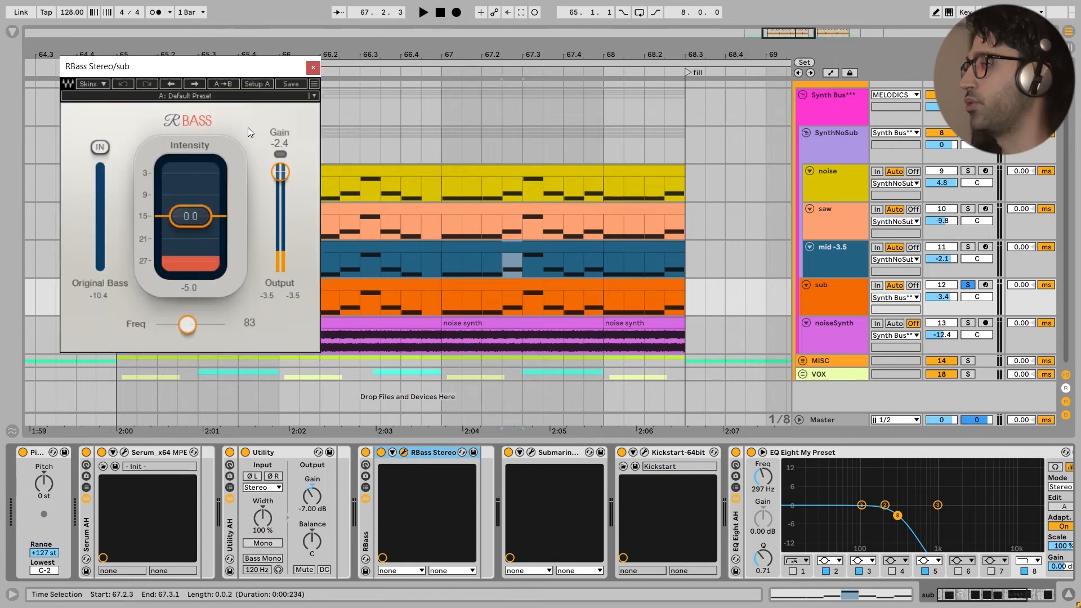
pyautogui.click(313, 69)
pyautogui.click(530, 452)
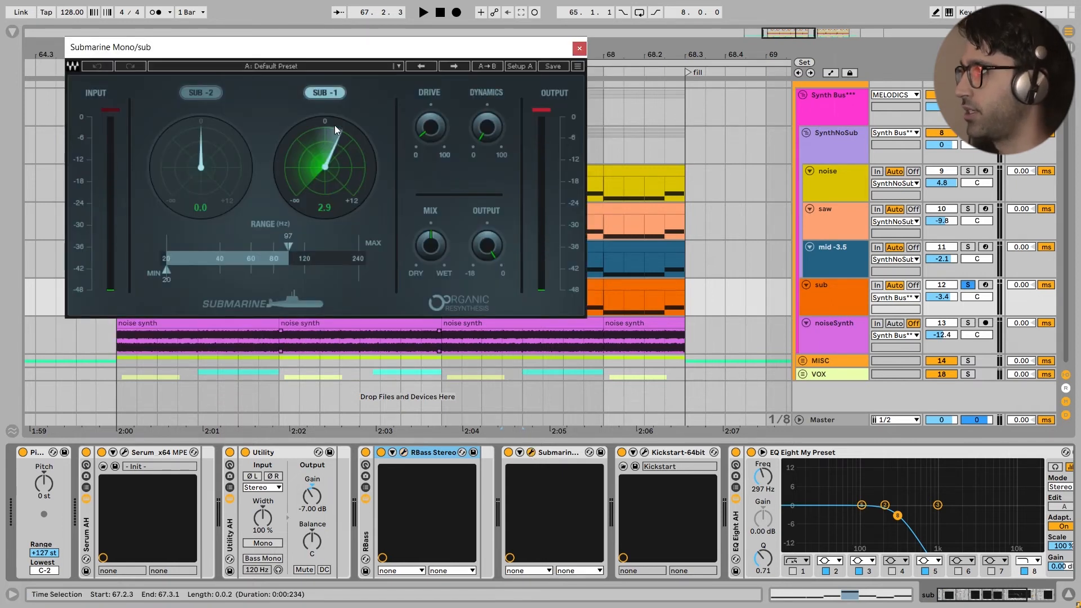
# Step: Close the Submarine plug-in, check the sub track's Kickstart sidechain curve, and examine the EQ Eight and Pro-L 2 at the chain's end
pyautogui.click(585, 51)
pyautogui.hscroll(1, 628, 510)
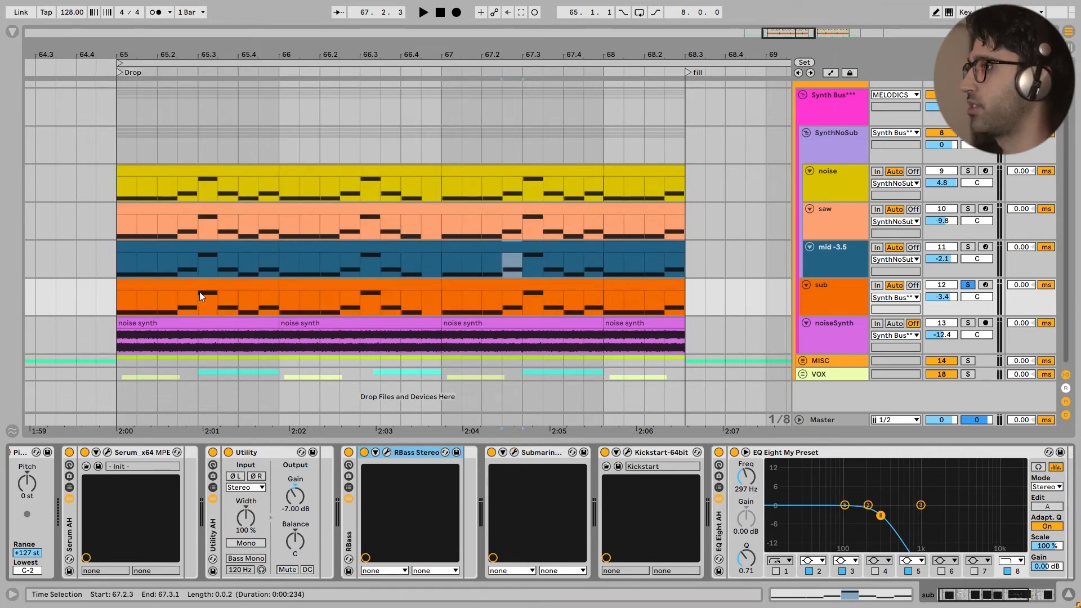
pyautogui.click(627, 452)
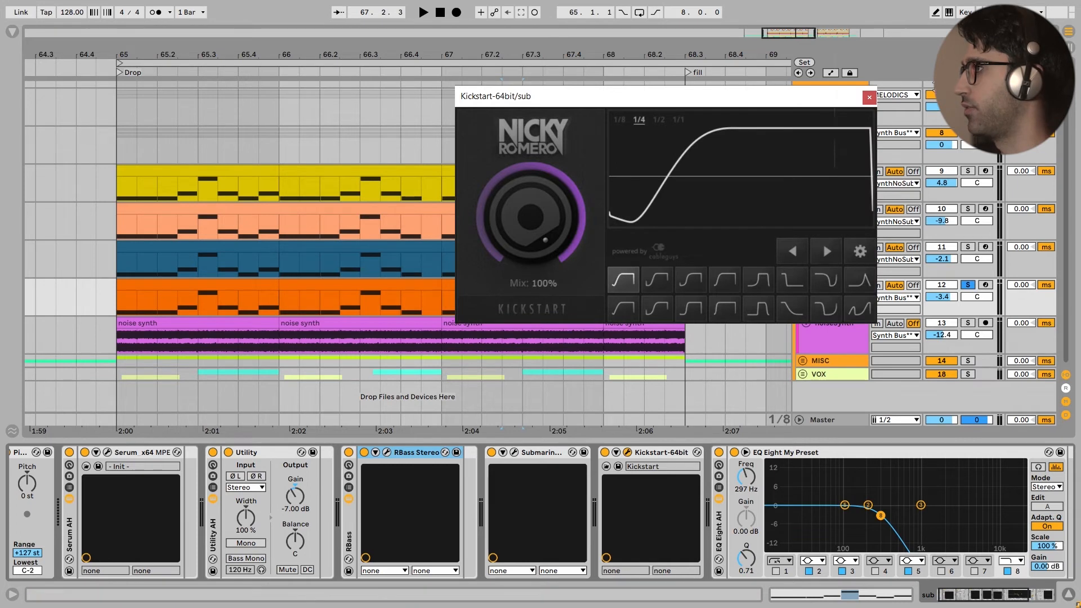
pyautogui.click(869, 96)
pyautogui.hscroll(4, 623, 496)
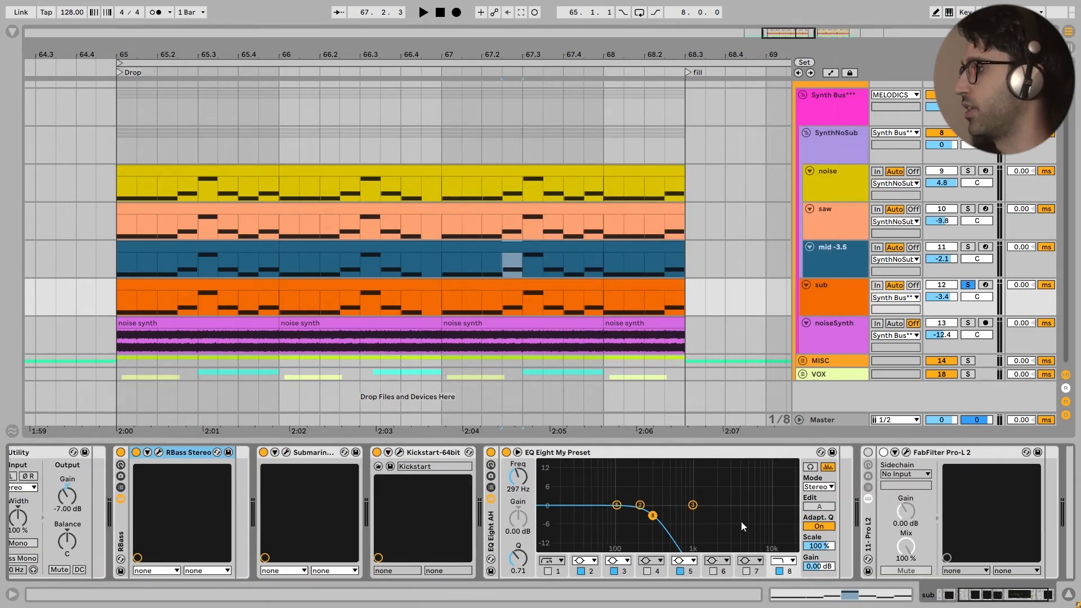
pyautogui.hscroll(3, 740, 521)
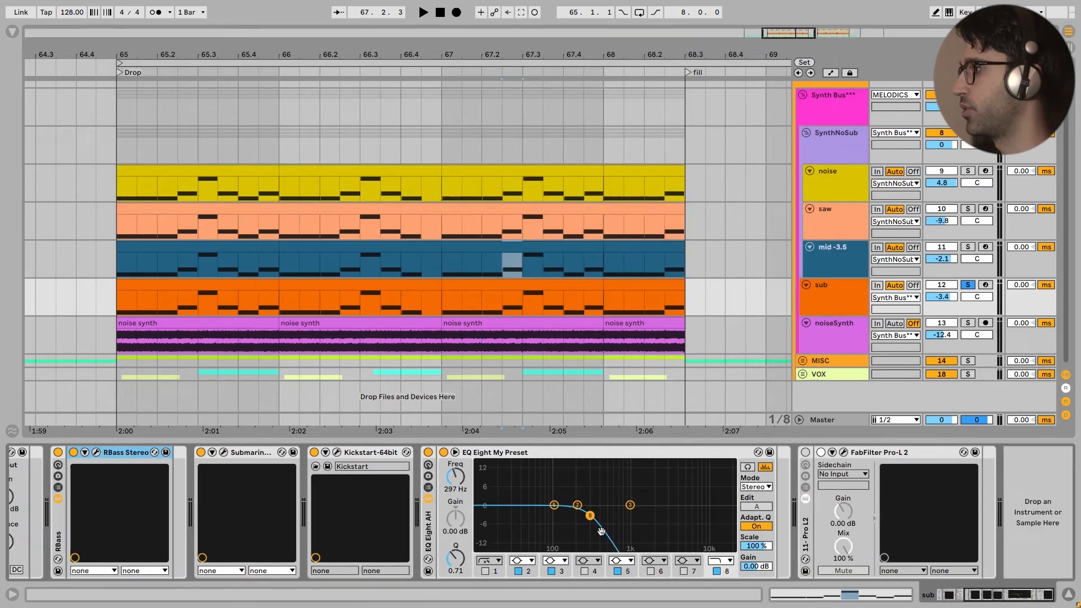
# Step: Solo the noiseSynth track, examine its Utility and EQ Eight settings, and play its clips from the drop at bar 65
pyautogui.click(813, 322)
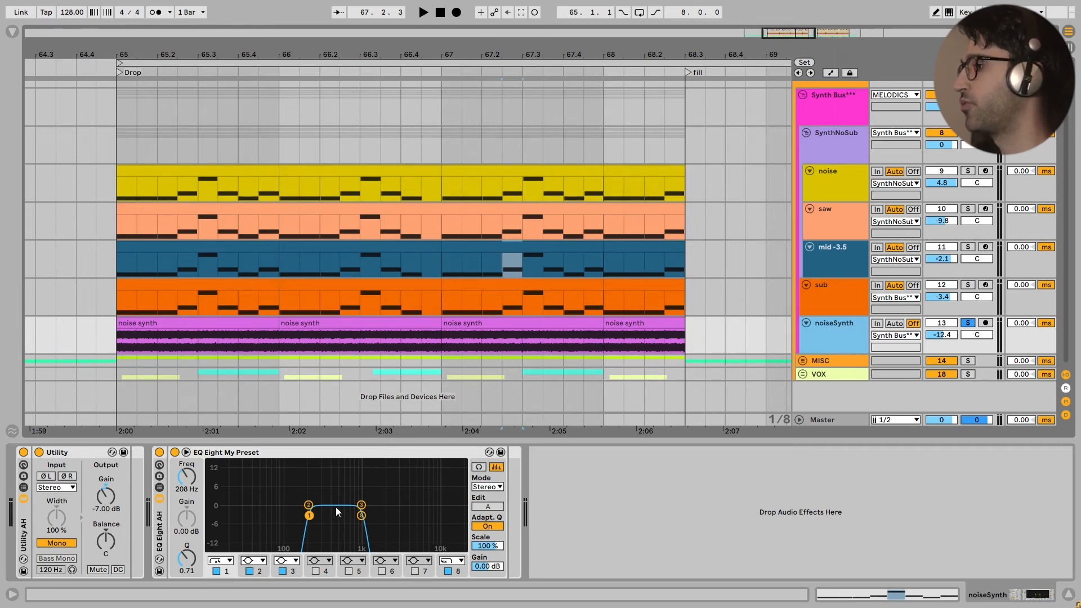
pyautogui.click(120, 341)
pyautogui.press('space')
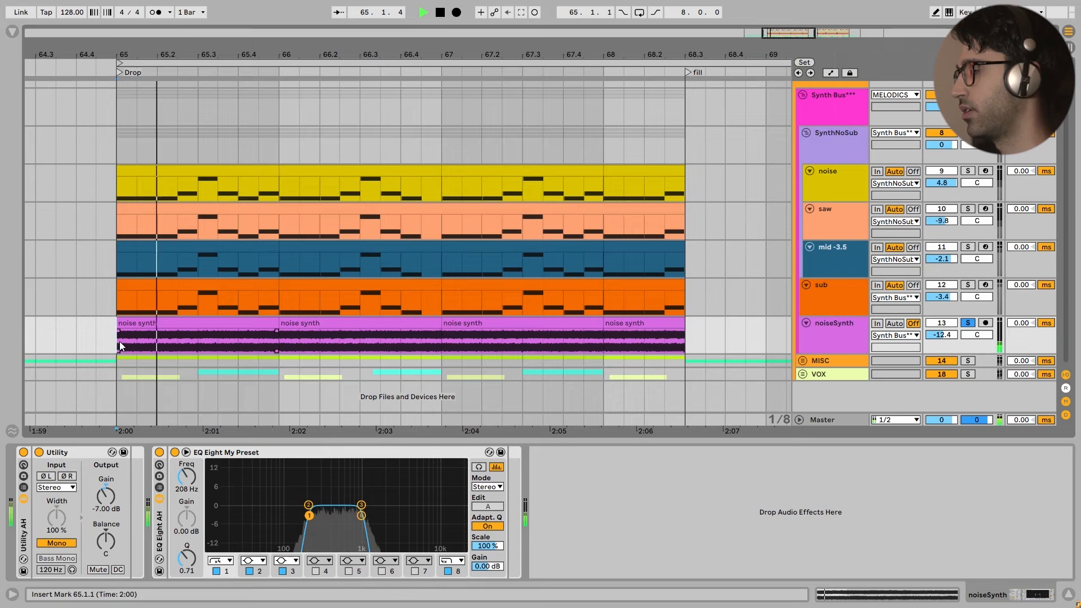
pyautogui.press('space')
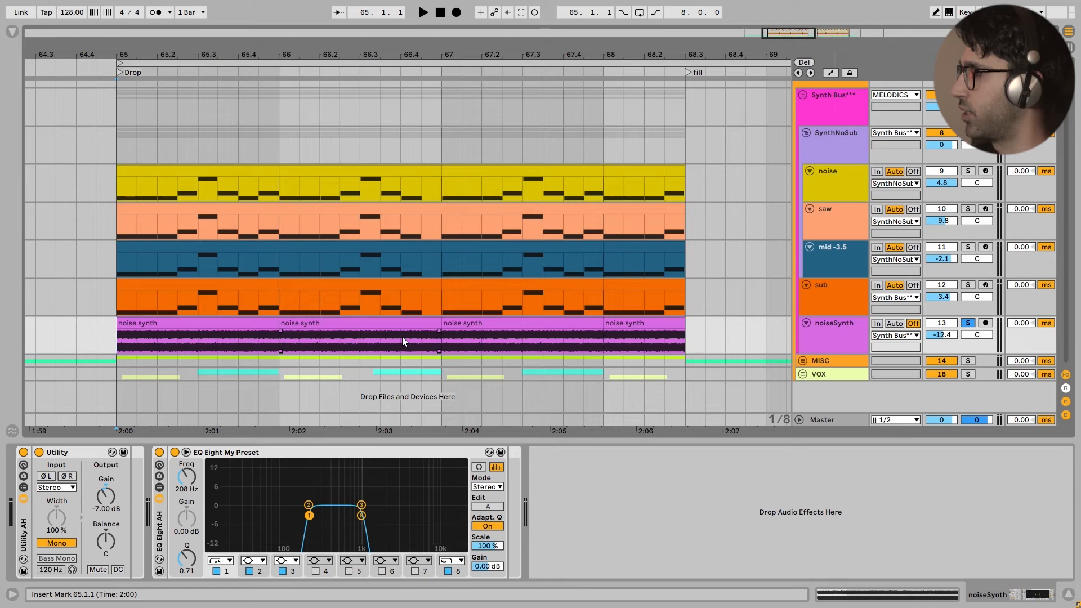
pyautogui.press('space')
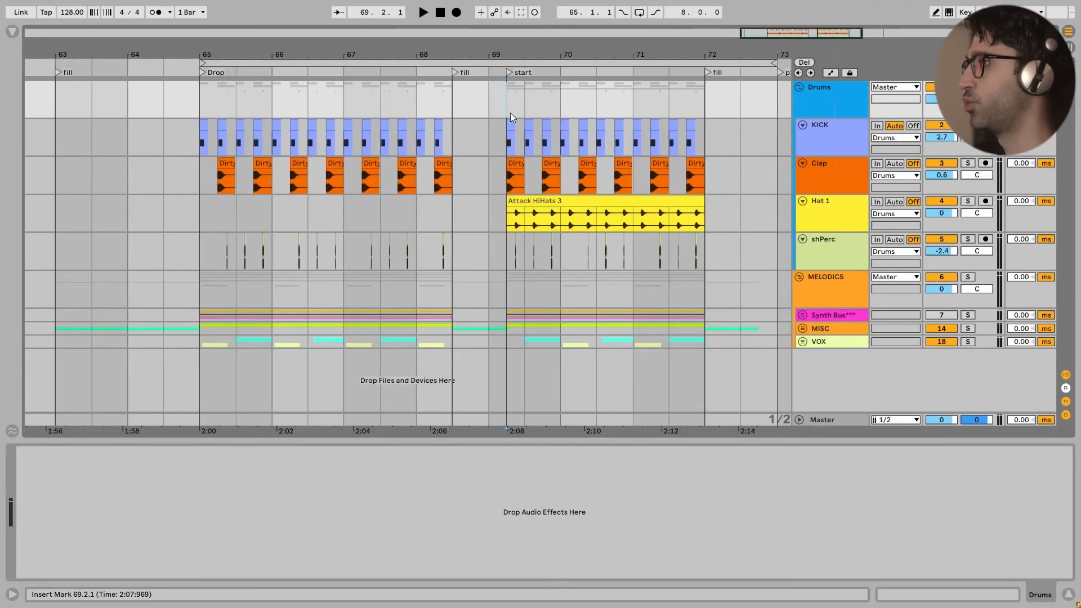
# Step: Play the whole Drums group from the start marker at 69.2, and audition the KICK track from the same point
pyautogui.press('space')
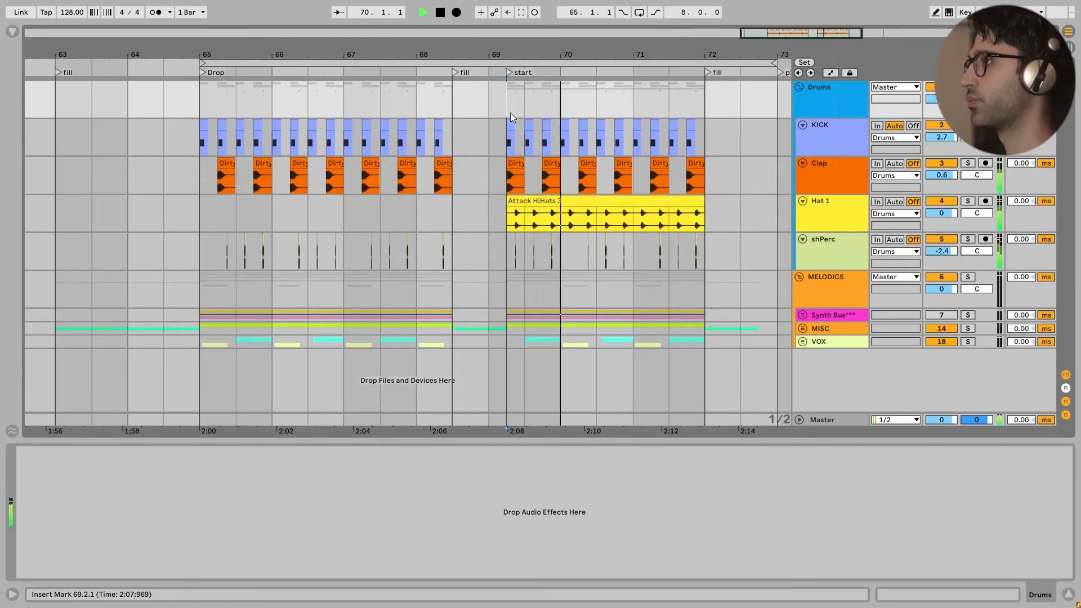
pyautogui.press('space')
pyautogui.click(505, 134)
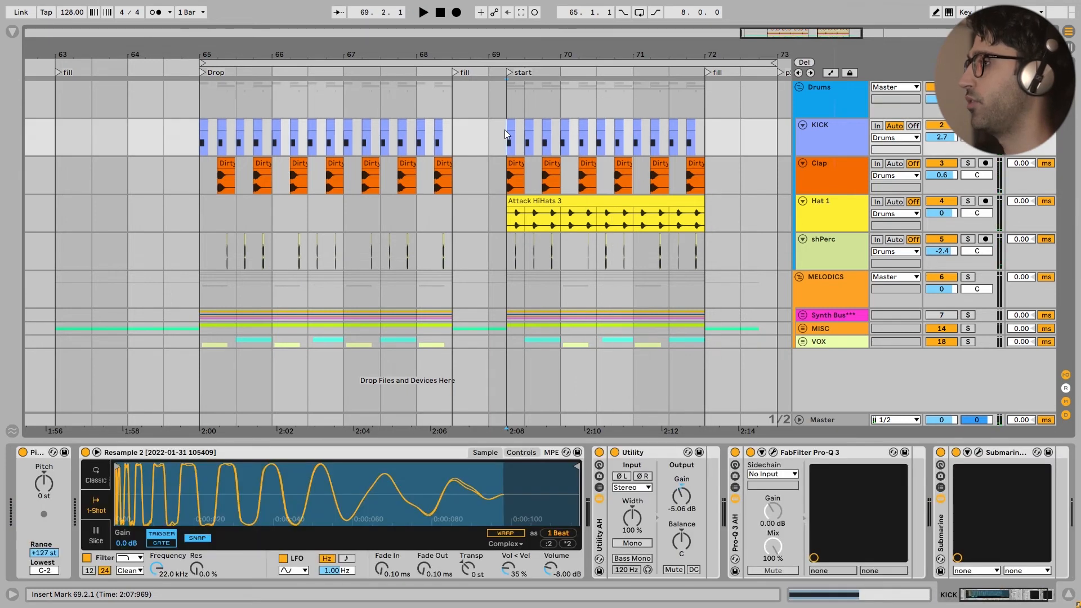
pyautogui.press('space')
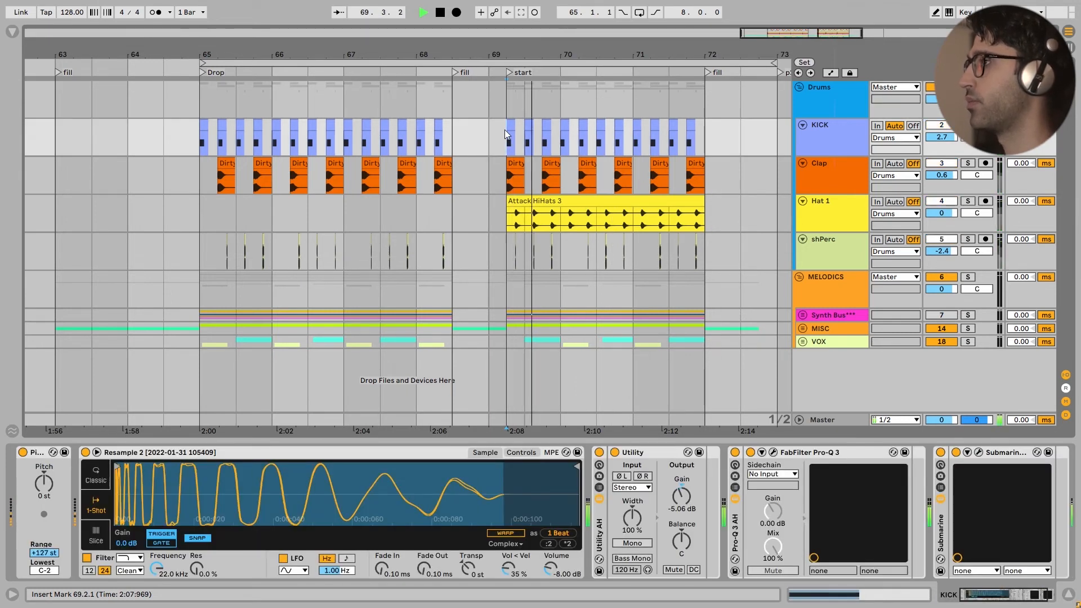
pyautogui.press('space')
# Step: Audition the Clap and Hat 1 tracks one after the other in solo from the start marker
pyautogui.click(507, 177)
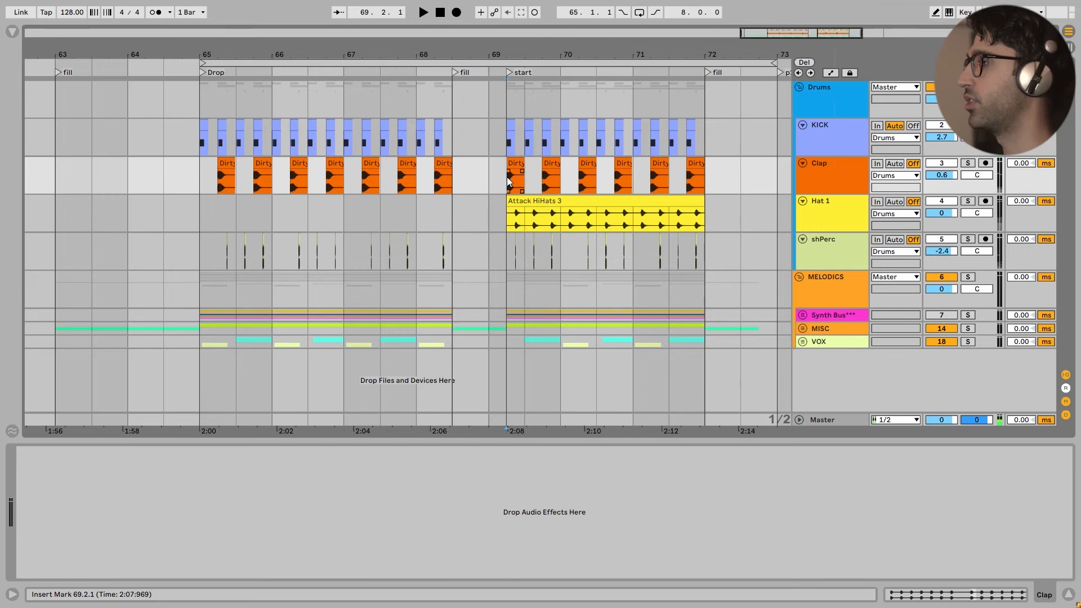
pyautogui.press('space')
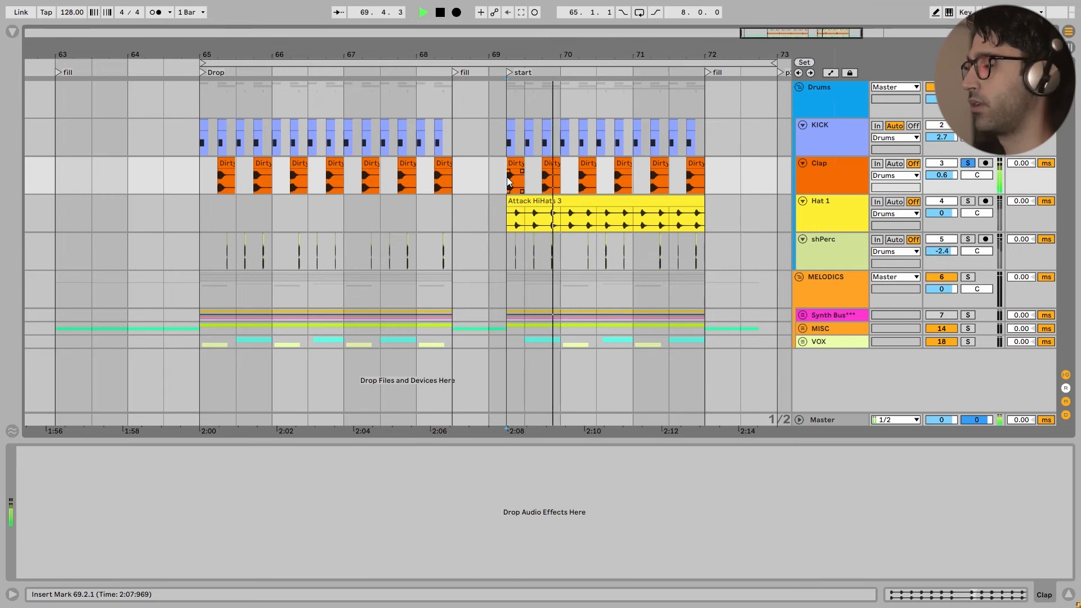
pyautogui.press('space')
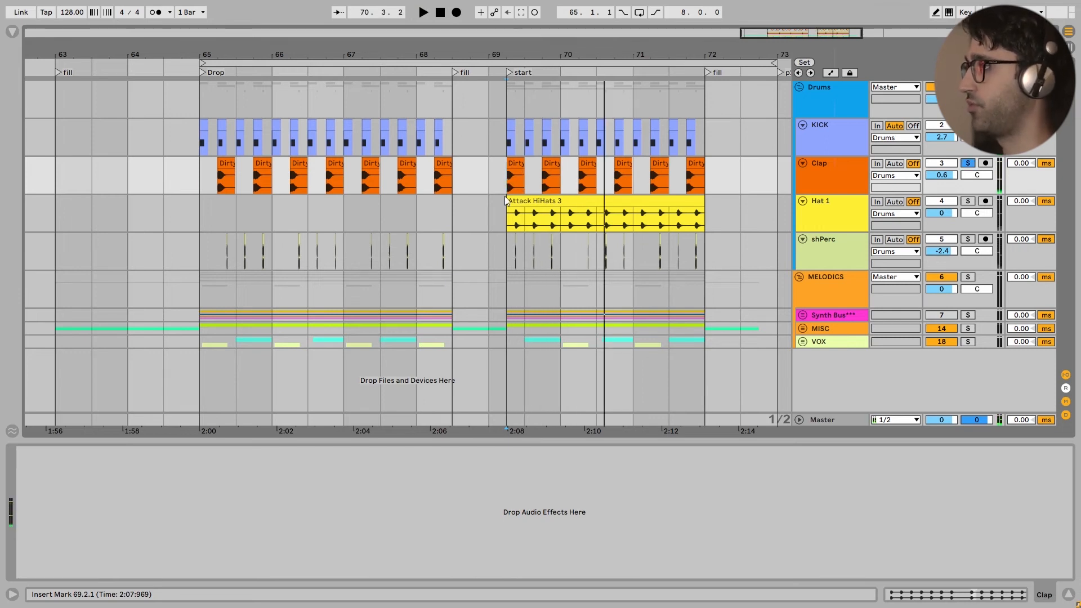
pyautogui.click(505, 212)
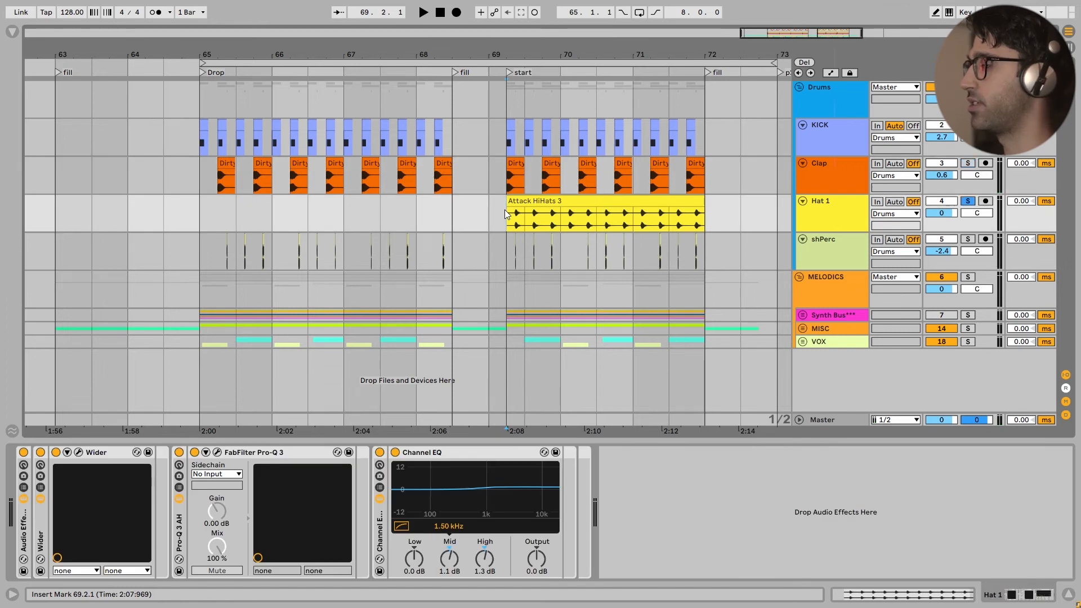
pyautogui.press('space')
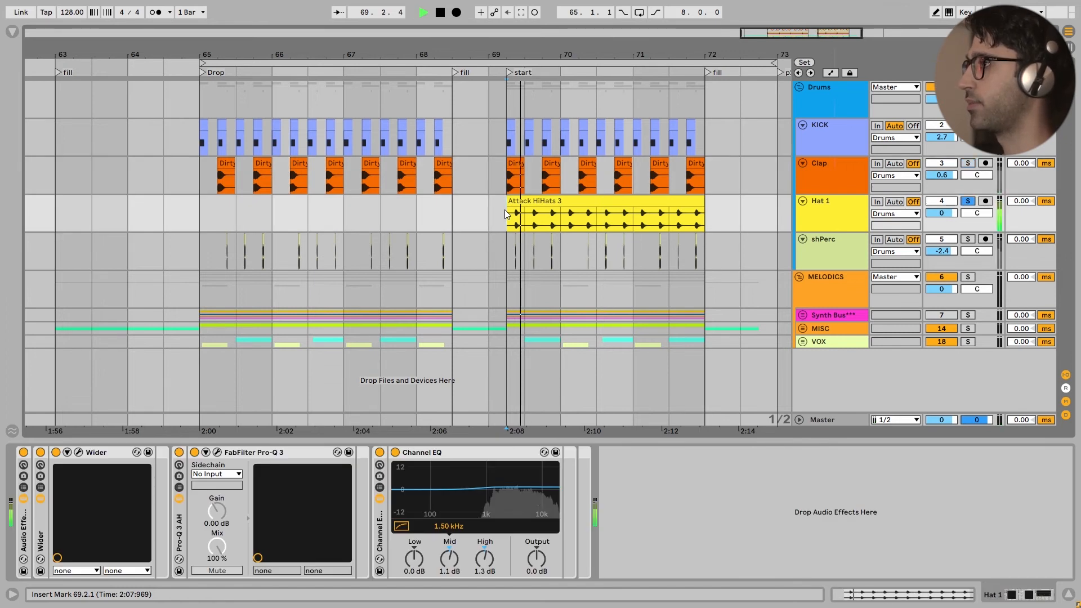
# Step: Solo the shPerc track and play its short percussion hits from the start marker in a close-up view
pyautogui.click(507, 250)
pyautogui.press('space')
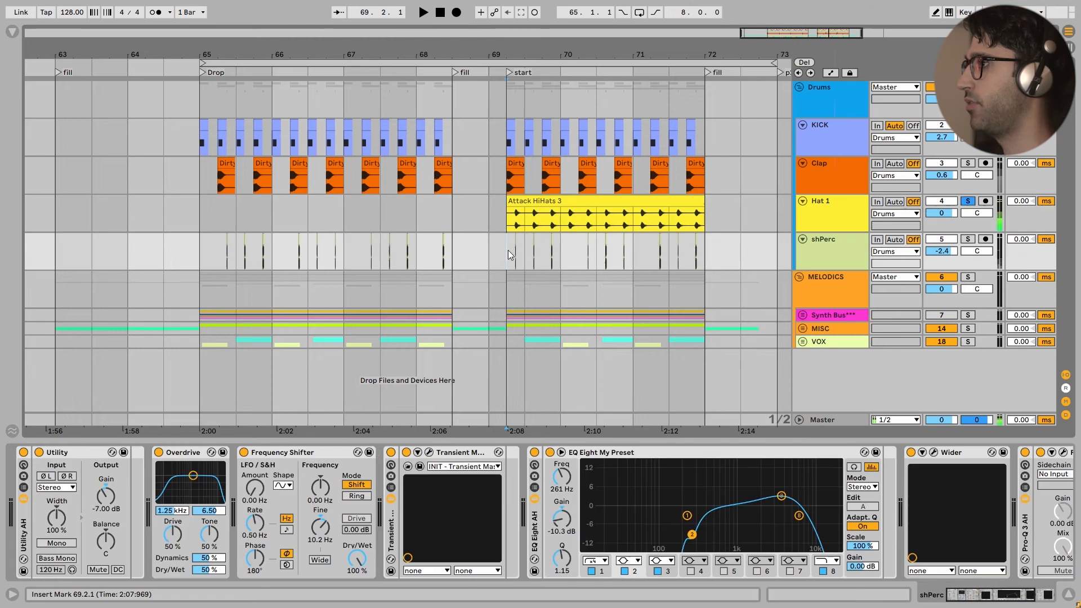
pyautogui.scroll(3, 545, 256)
pyautogui.moveTo(558, 257); pyautogui.dragTo(545, 260)
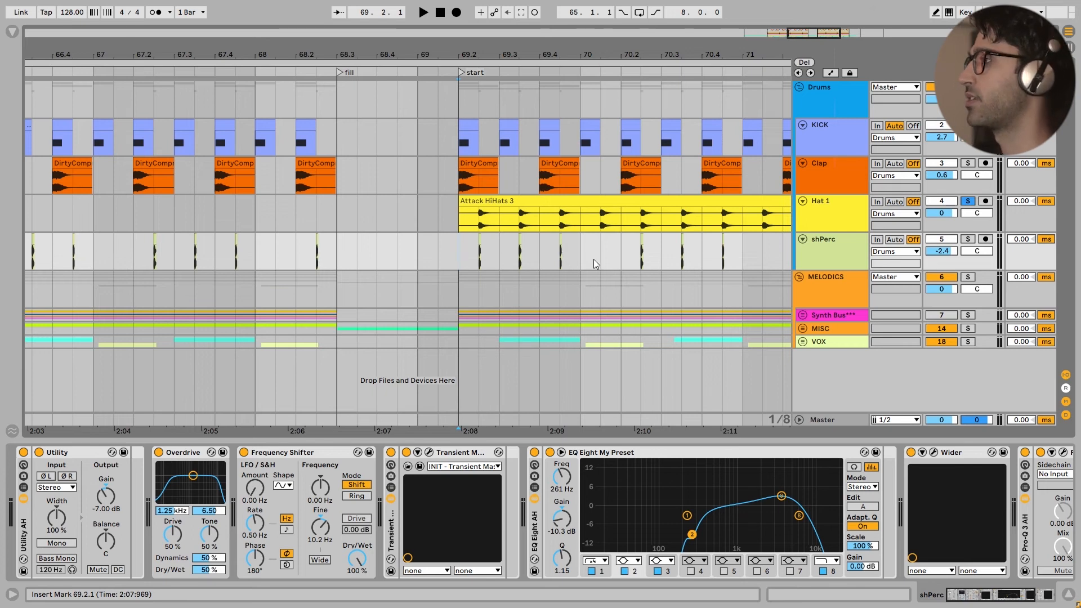
pyautogui.press('+')
pyautogui.press('+')
pyautogui.press('space')
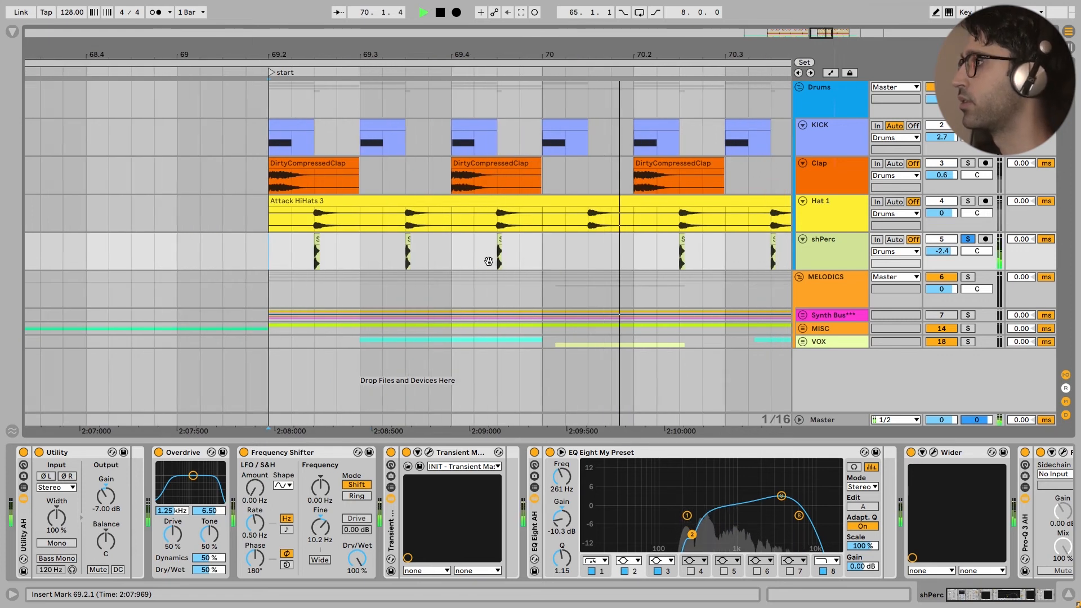
pyautogui.press('space')
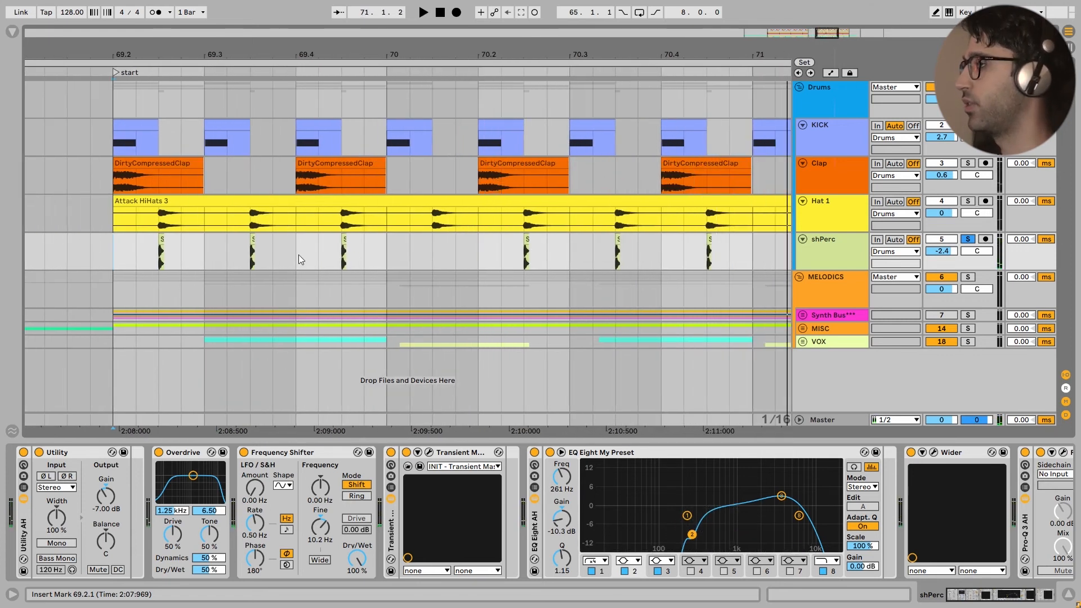
# Step: Inspect the ShortPerc clip at 70.4.3 and replay the soloed shPerc pattern from 70.2
pyautogui.click(712, 249)
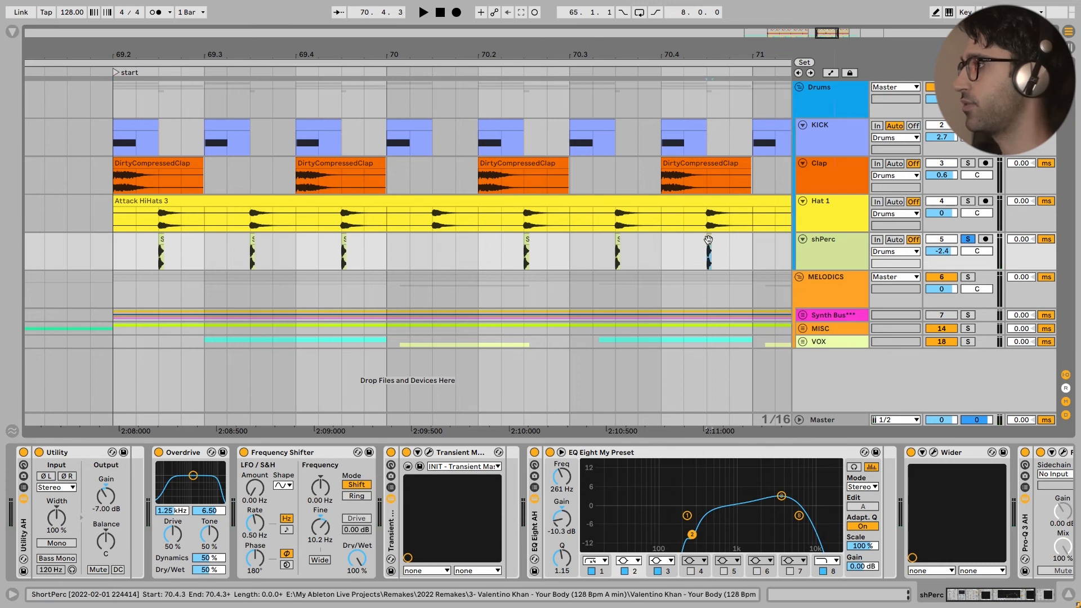
pyautogui.click(709, 240)
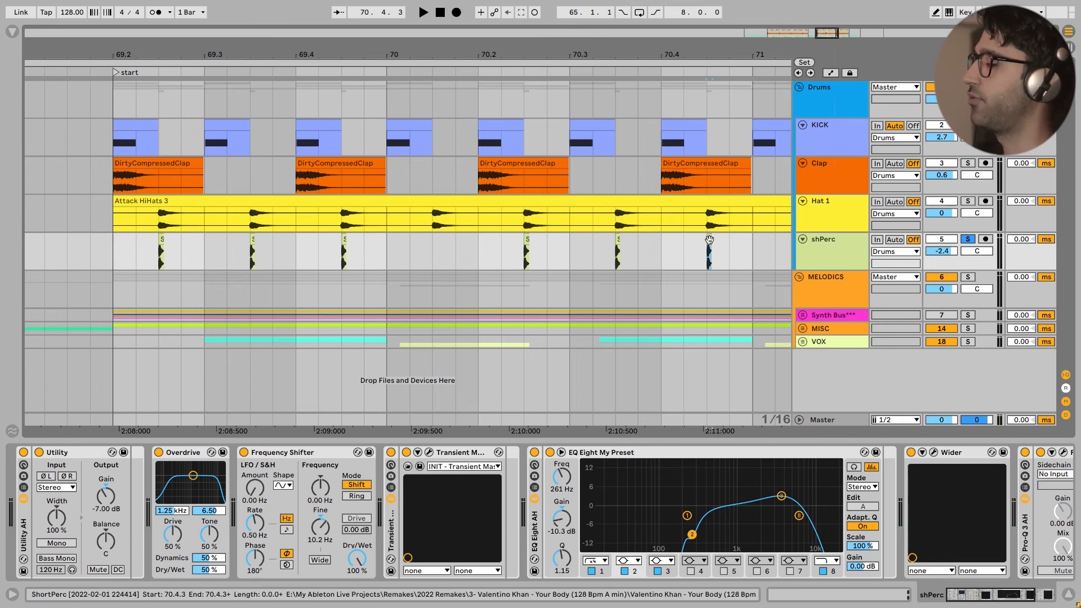
pyautogui.click(474, 259)
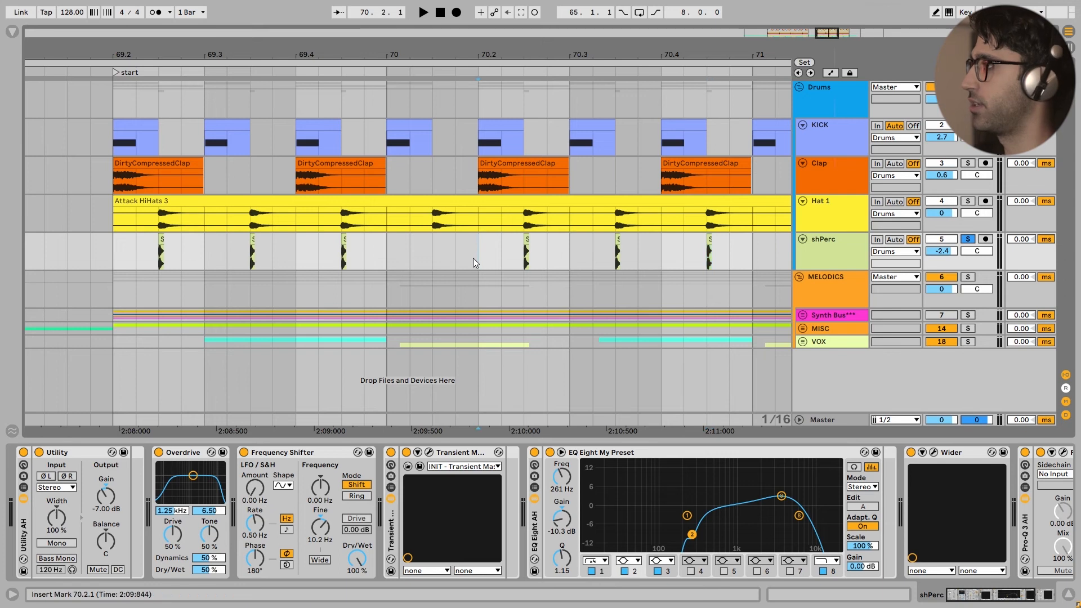
pyautogui.press('space')
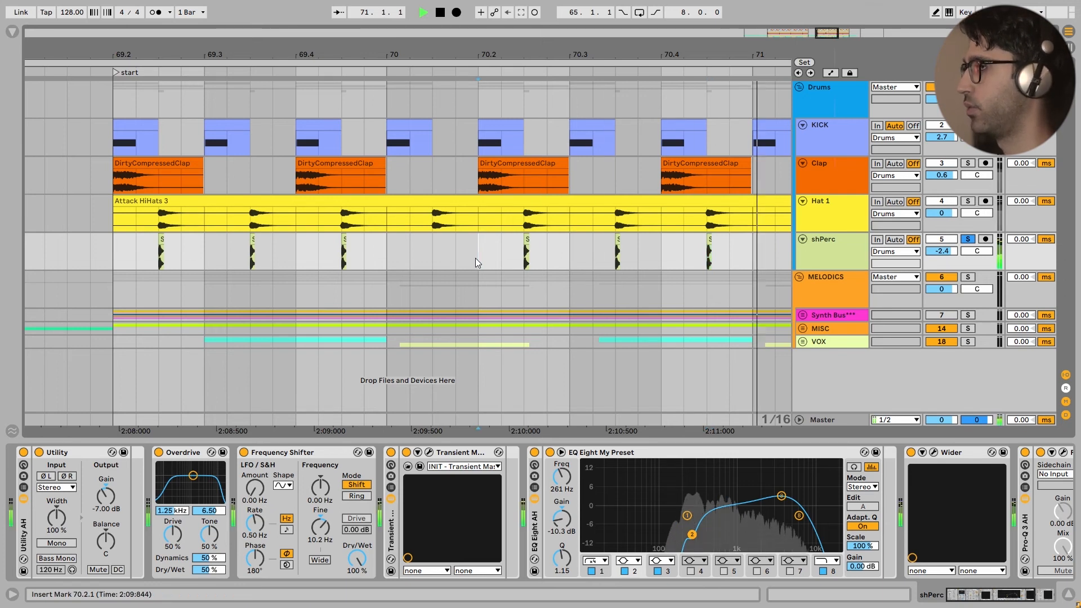
# Step: Audition the full Drums group again from the start marker to hear the percussion with the other drums
pyautogui.click(106, 108)
pyautogui.press('space')
pyautogui.press('space')
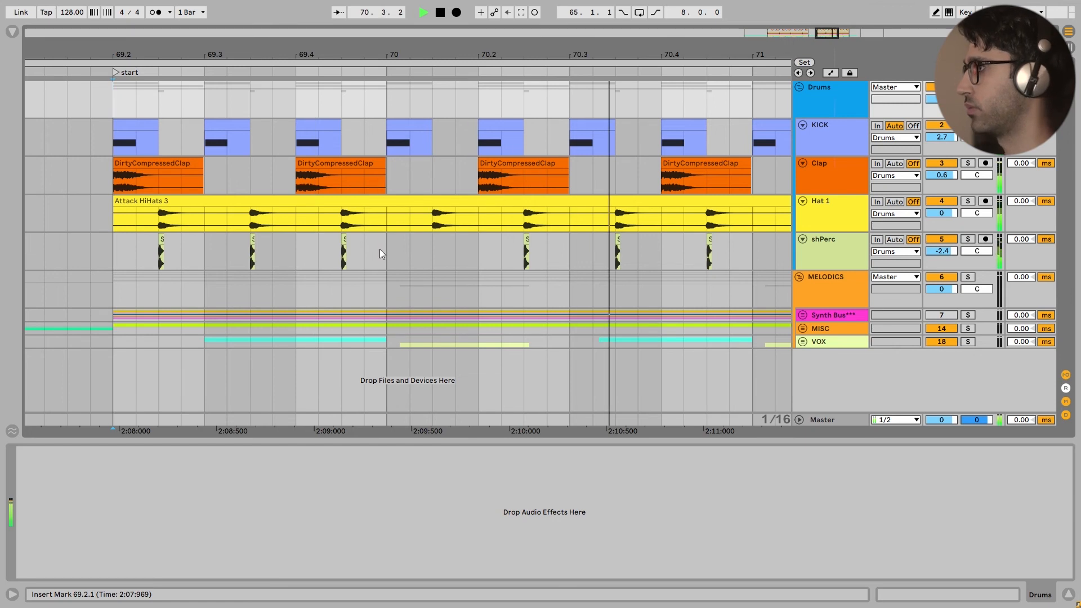
pyautogui.press('space')
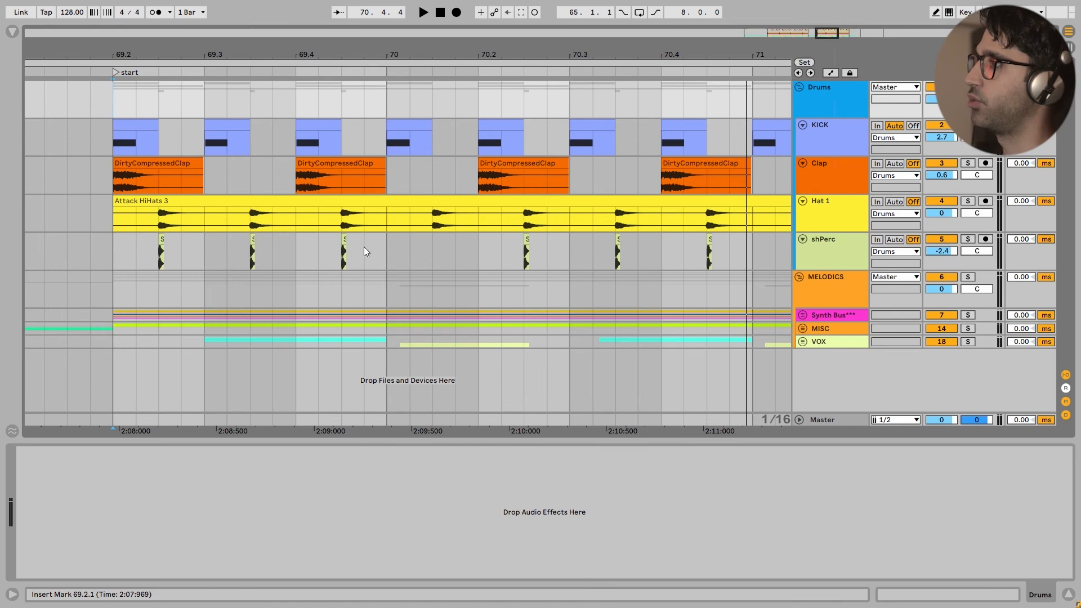
# Step: Select the first shPerc hit, expand the Synth Bus group, and play the drums and synths together from the start marker
pyautogui.click(160, 249)
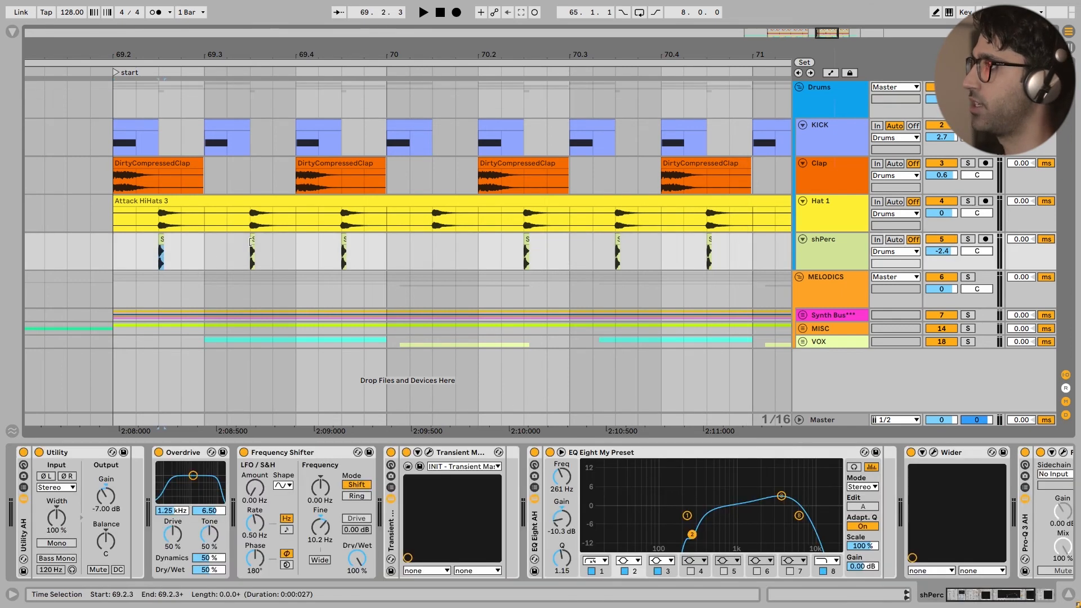
pyautogui.click(802, 314)
pyautogui.click(111, 178)
pyautogui.press('space')
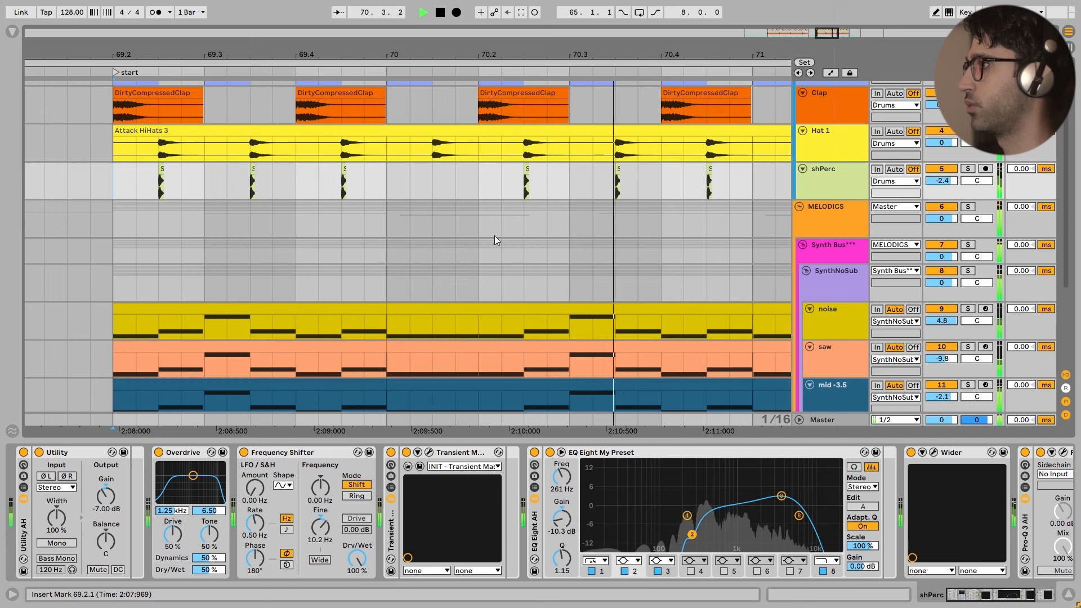
pyautogui.press('space')
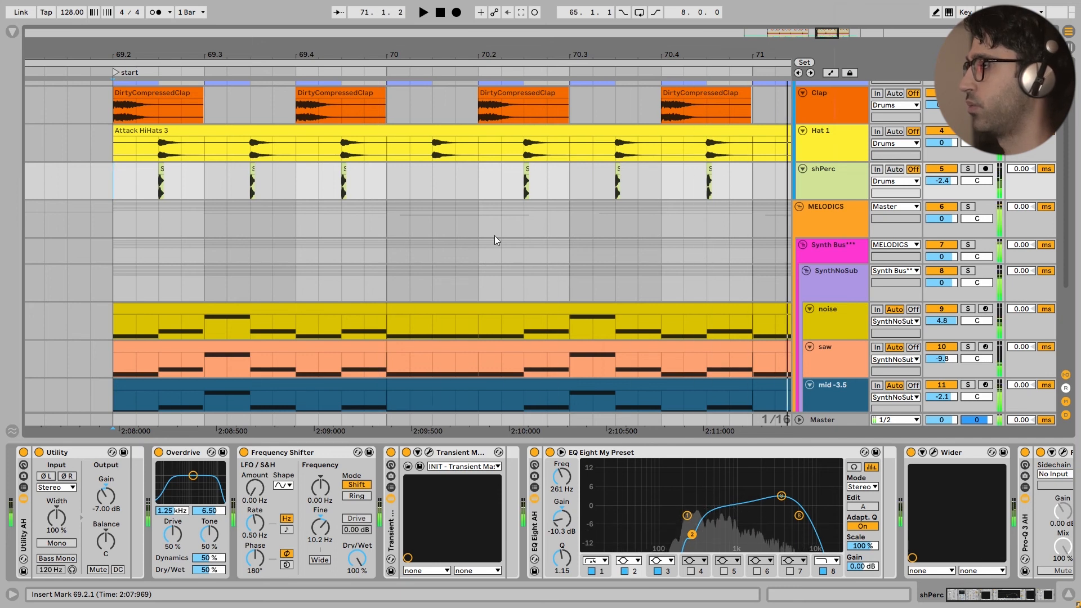
# Step: Mute the shPerc track and play the section from the start marker to hear it without the percussion
pyautogui.click(951, 168)
pyautogui.press('space')
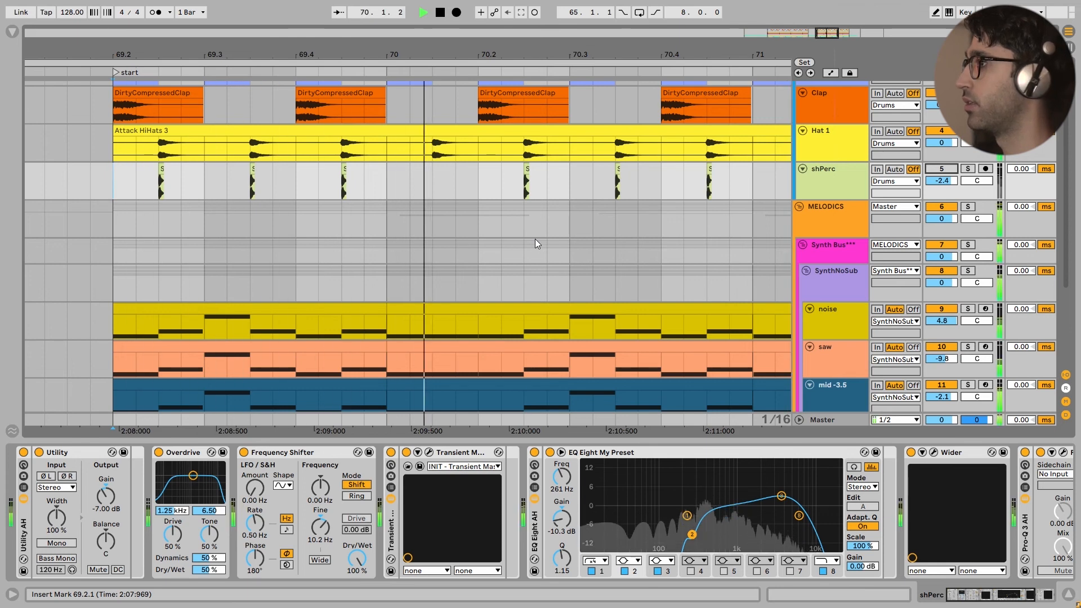
pyautogui.press('space')
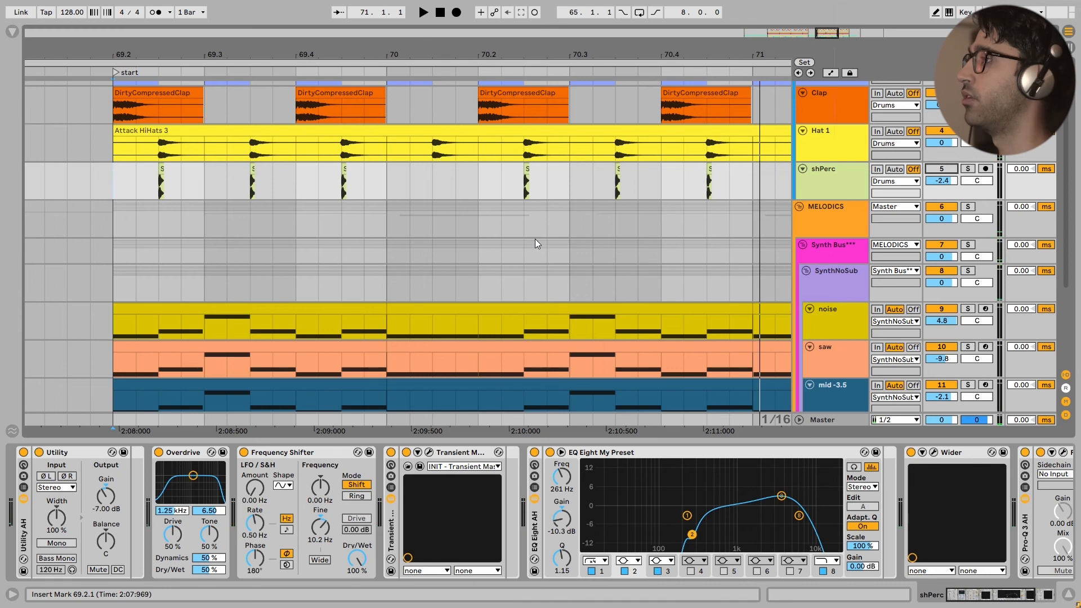
# Step: Unmute the shPerc track and play the section from the start marker with the percussion back in
pyautogui.click(939, 169)
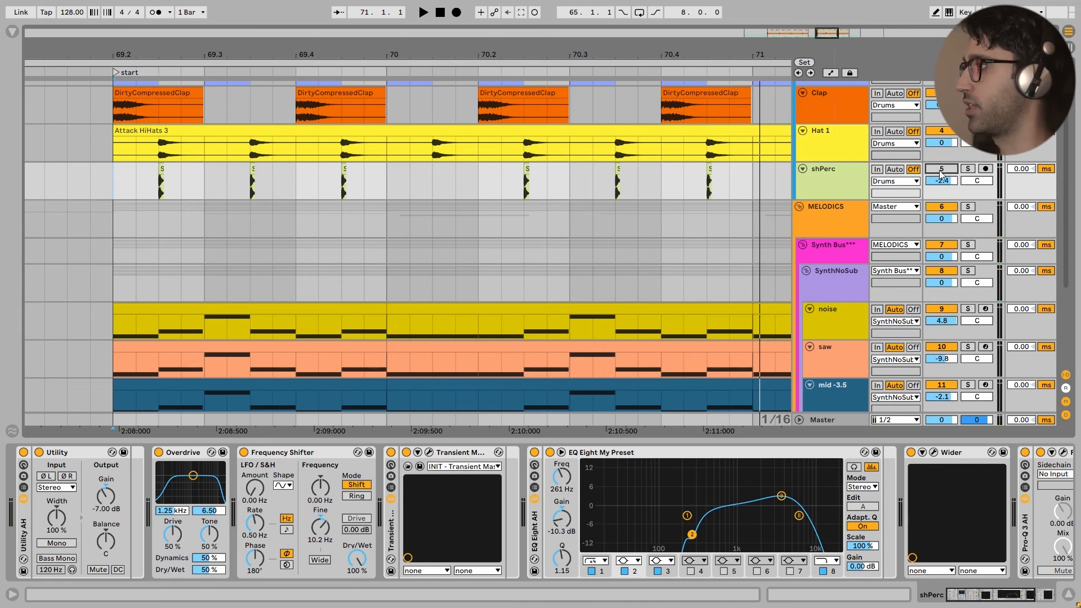
pyautogui.press('space')
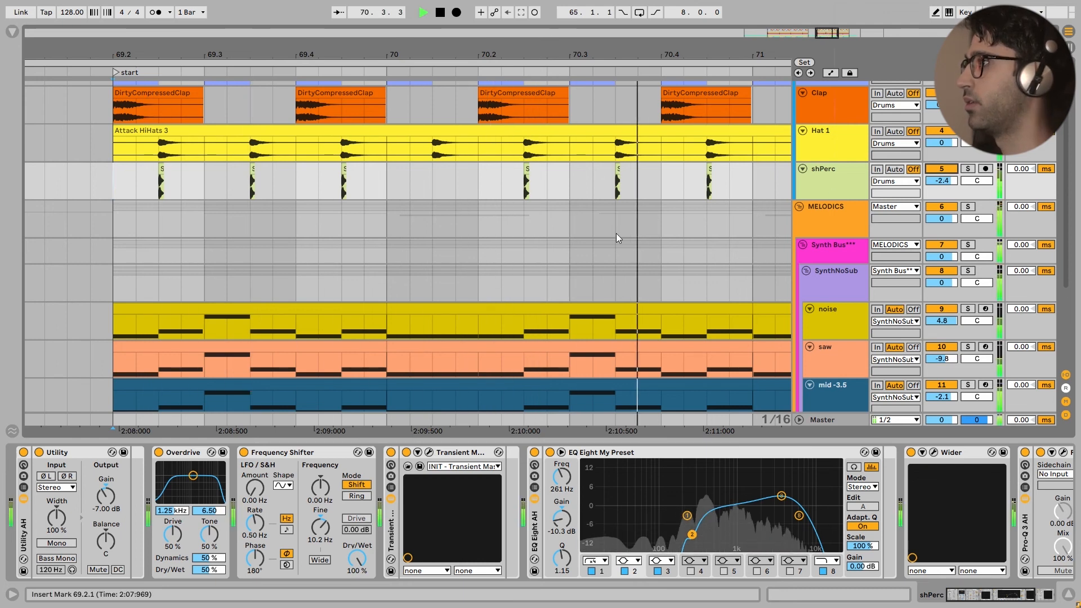
pyautogui.scroll(-5, 616, 233)
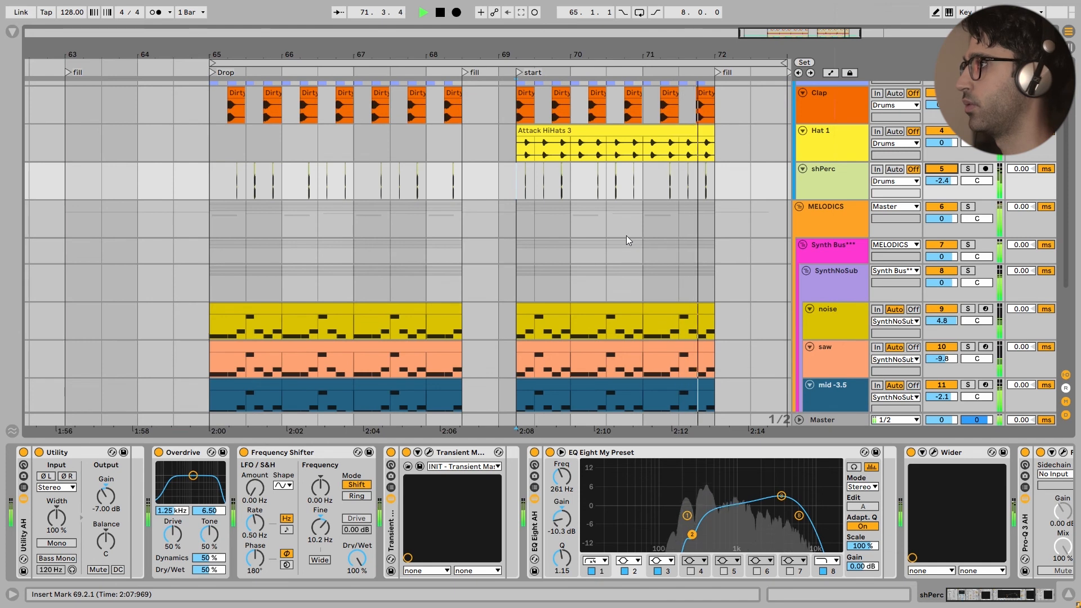
pyautogui.press('space')
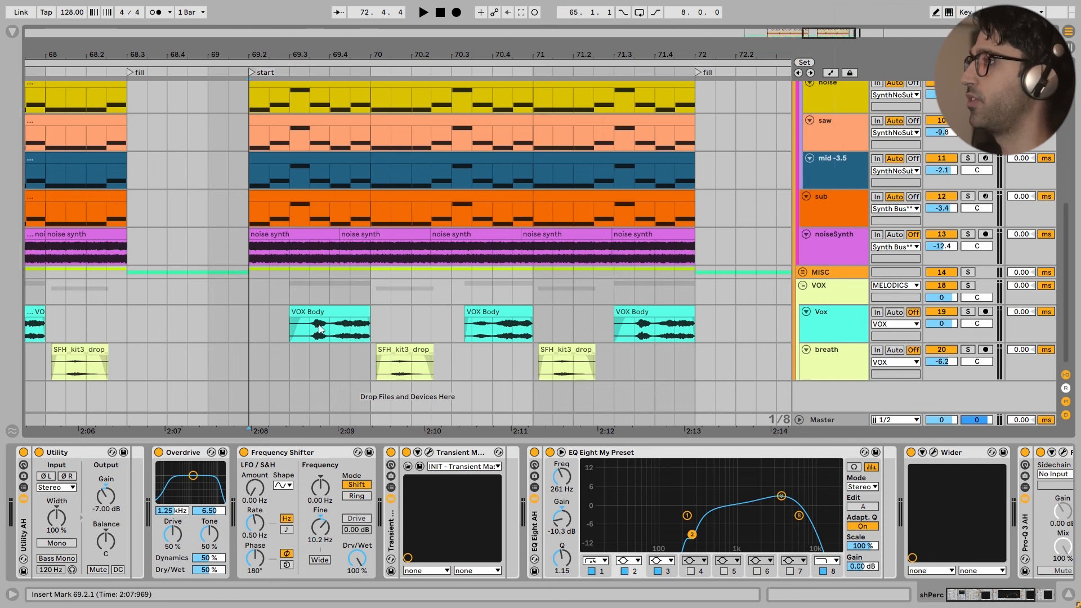
# Step: Audition the VOX Body clip on the Vox track and the SFH_kit3_drop clip on the breath track, each in solo
pyautogui.click(287, 325)
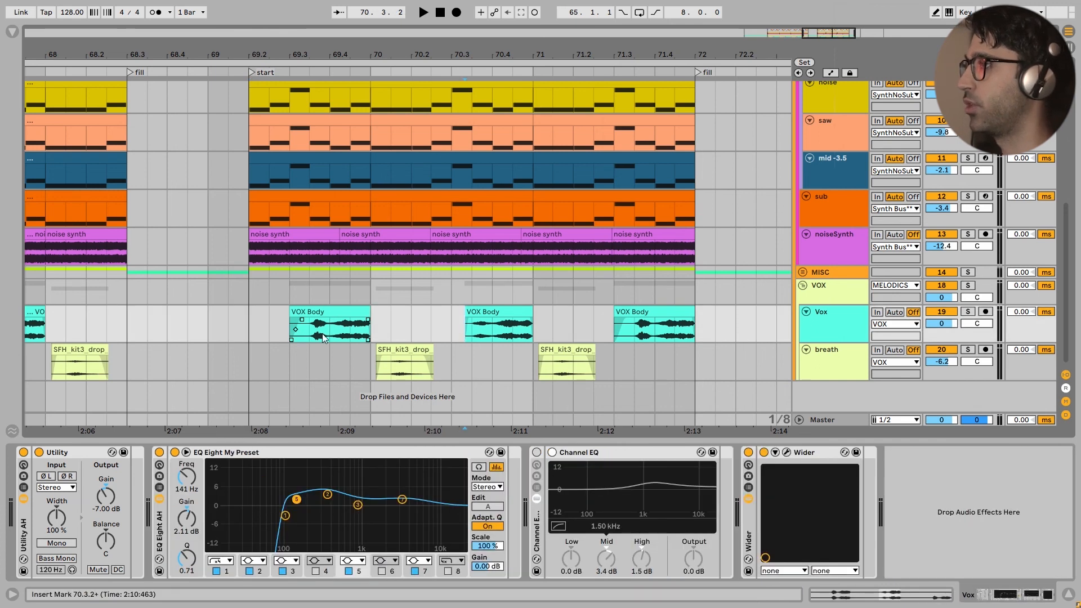
pyautogui.press('space')
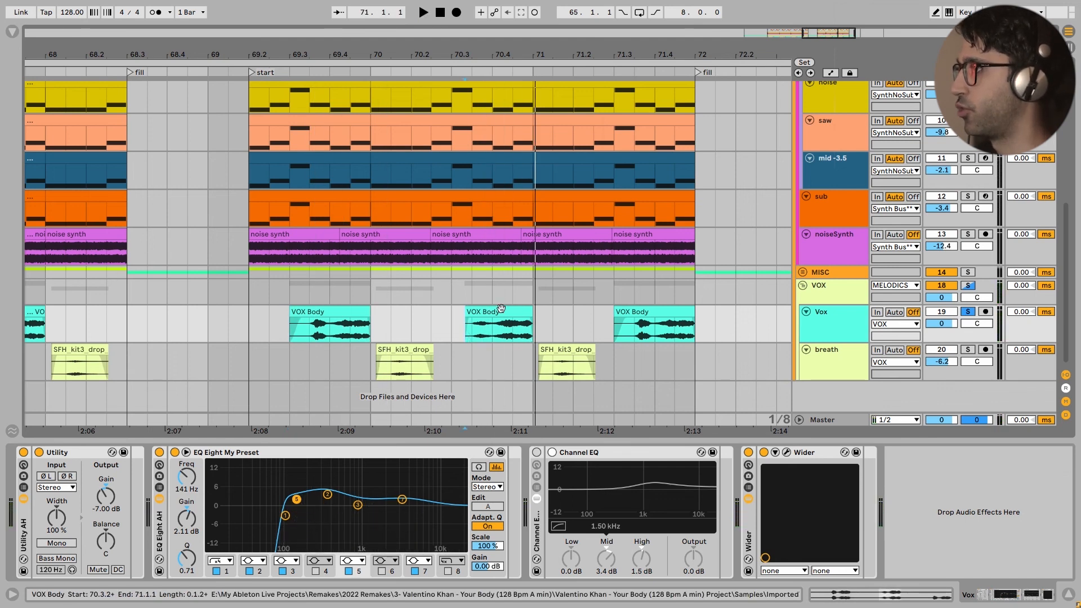
pyautogui.click(367, 370)
pyautogui.moveTo(399, 372)
pyautogui.press('space')
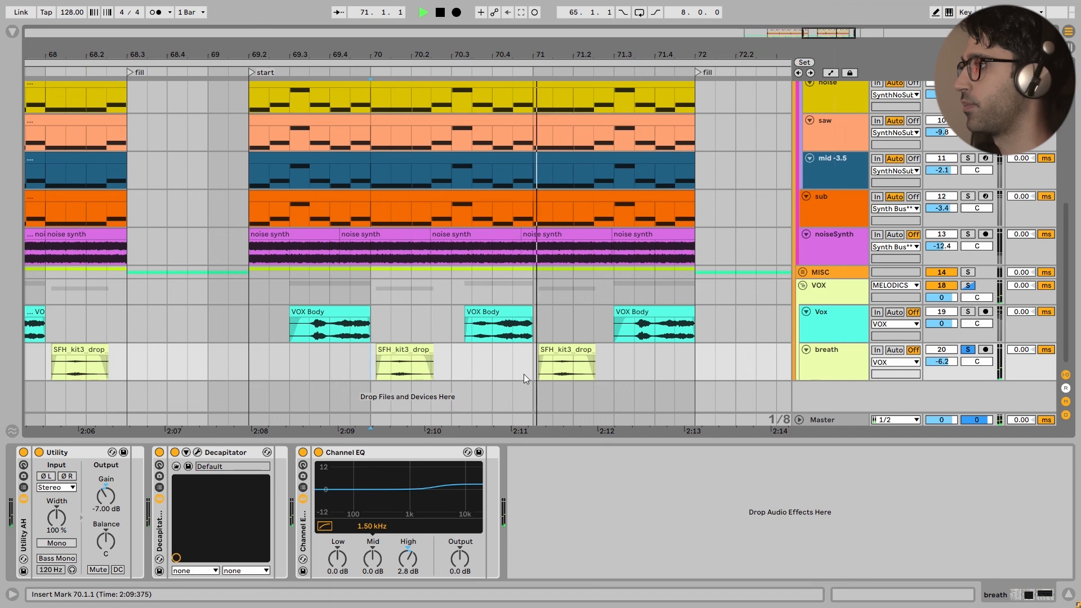
pyautogui.press('space')
# Step: Play the vocals together with the full arrangement from the start marker at 69.2
pyautogui.click(259, 289)
pyautogui.press('space')
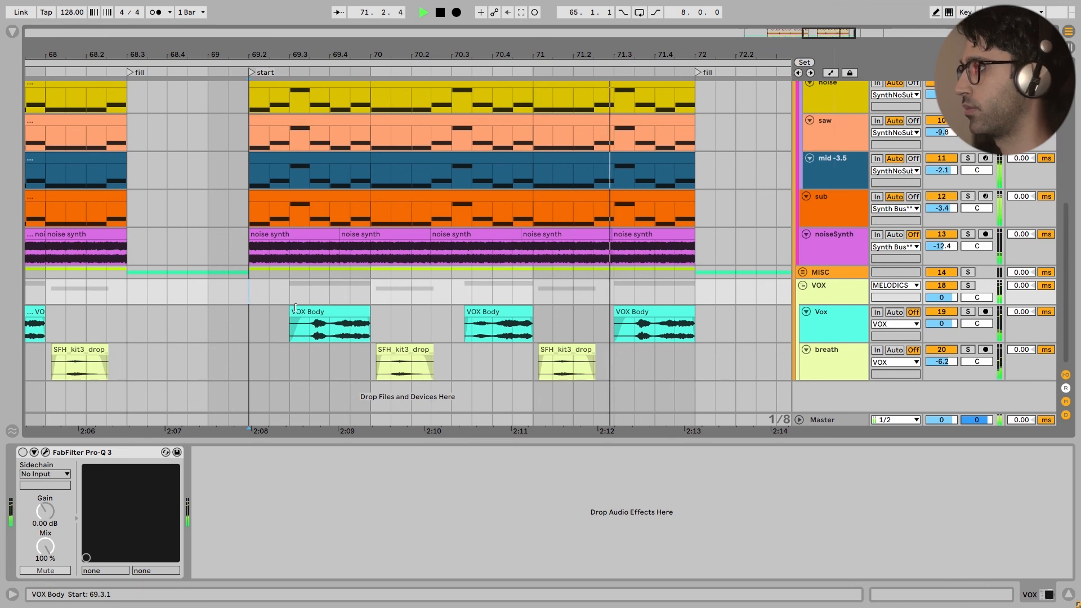
pyautogui.press('space')
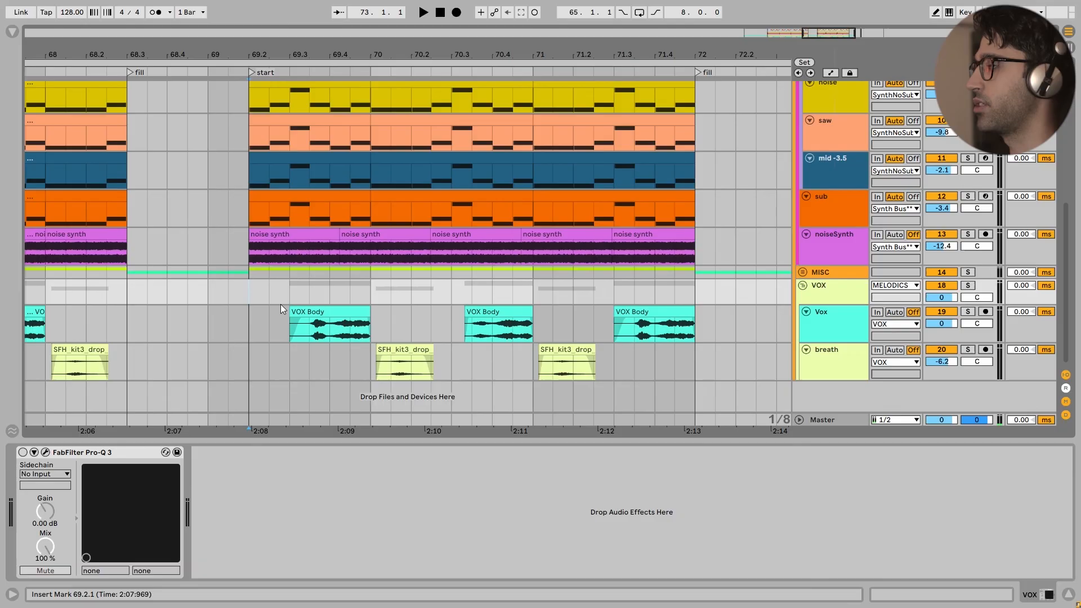